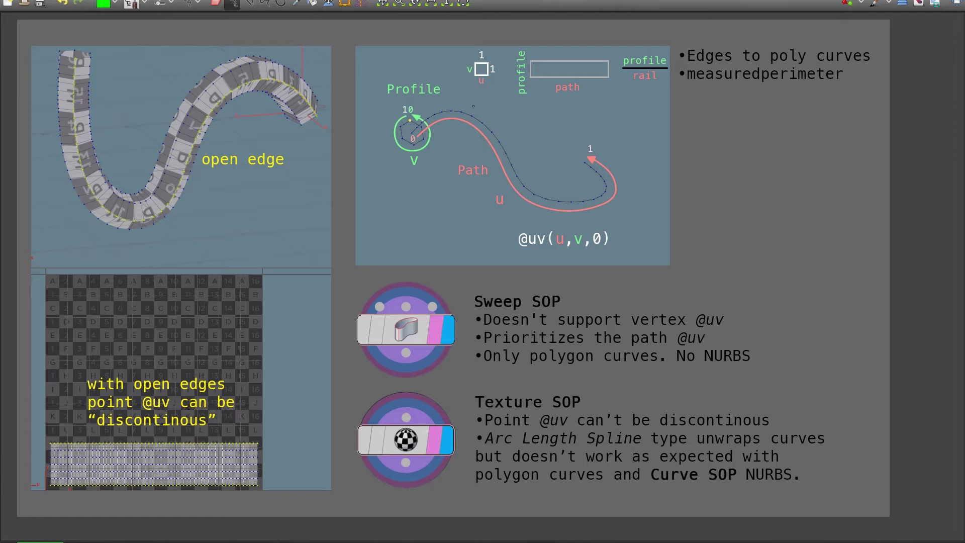
pyautogui.moveTo(383, 99); pyautogui.dragTo(458, 99)
pyautogui.moveTo(455, 181); pyautogui.dragTo(494, 181)
pyautogui.moveTo(519, 252); pyautogui.dragTo(610, 251)
pyautogui.hotkey('ctrl', 'z')
pyautogui.hotkey('ctrl', 'z')
pyautogui.hotkey('ctrl', 'z')
pyautogui.moveTo(478, 332); pyautogui.dragTo(730, 333)
pyautogui.moveTo(474, 428); pyautogui.dragTo(772, 428)
pyautogui.moveTo(632, 328); pyautogui.dragTo(729, 328)
pyautogui.moveTo(750, 332); pyautogui.dragTo(756, 344)
pyautogui.moveTo(478, 368)
pyautogui.mouseDown()
pyautogui.moveTo(702, 382)
pyautogui.moveTo(749, 369)
pyautogui.mouseUp()
pyautogui.moveTo(475, 367); pyautogui.dragTo(766, 366)
pyautogui.hotkey('ctrl', 'z')
pyautogui.moveTo(473, 489); pyautogui.dragTo(606, 488)
pyautogui.moveTo(530, 368); pyautogui.dragTo(660, 370)
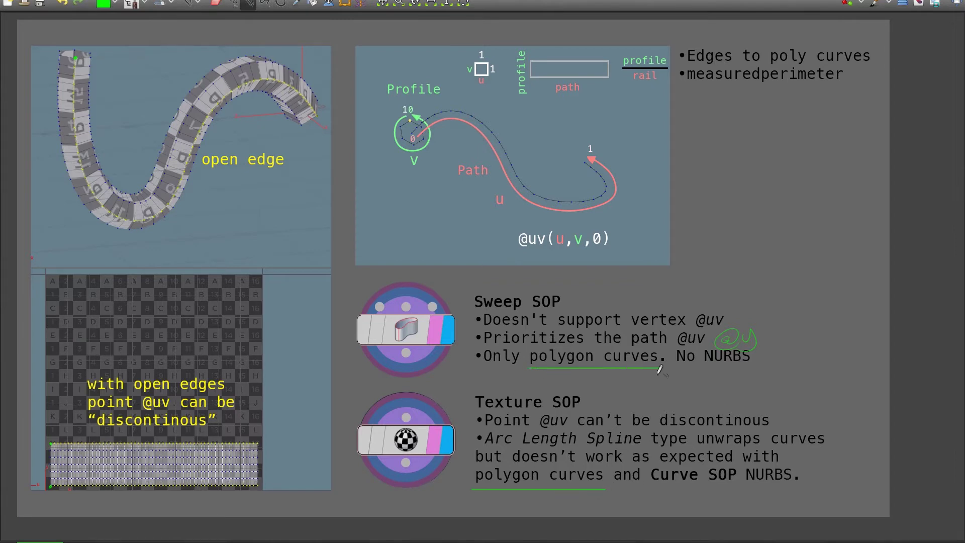
pyautogui.press('p')
pyautogui.moveTo(515, 499); pyautogui.dragTo(518, 509)
pyautogui.moveTo(533, 500); pyautogui.dragTo(534, 513)
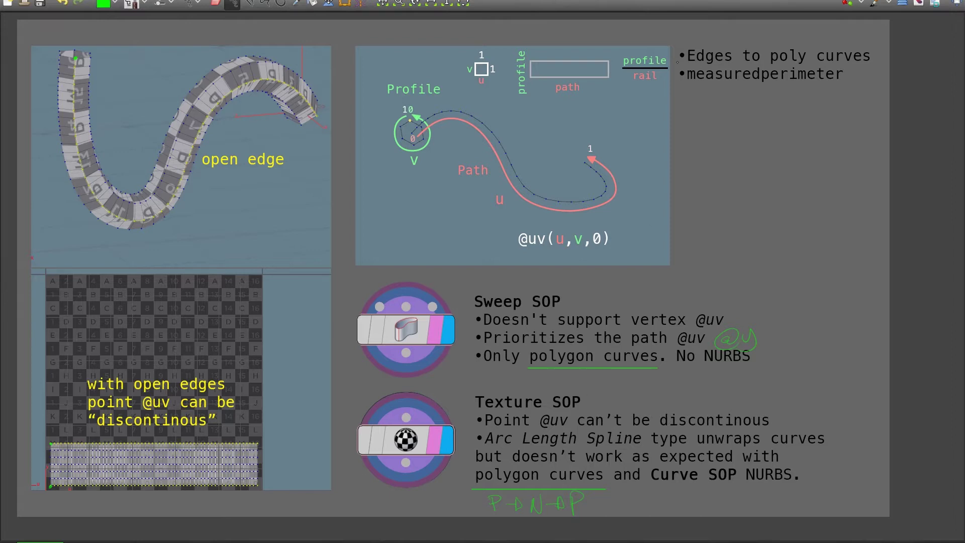
# Underline the Edges to poly curves and measuredperimeter bullets, then switch to the sweep6 scene.
pyautogui.moveTo(679, 64); pyautogui.dragTo(875, 63)
pyautogui.moveTo(684, 84); pyautogui.dragTo(842, 85)
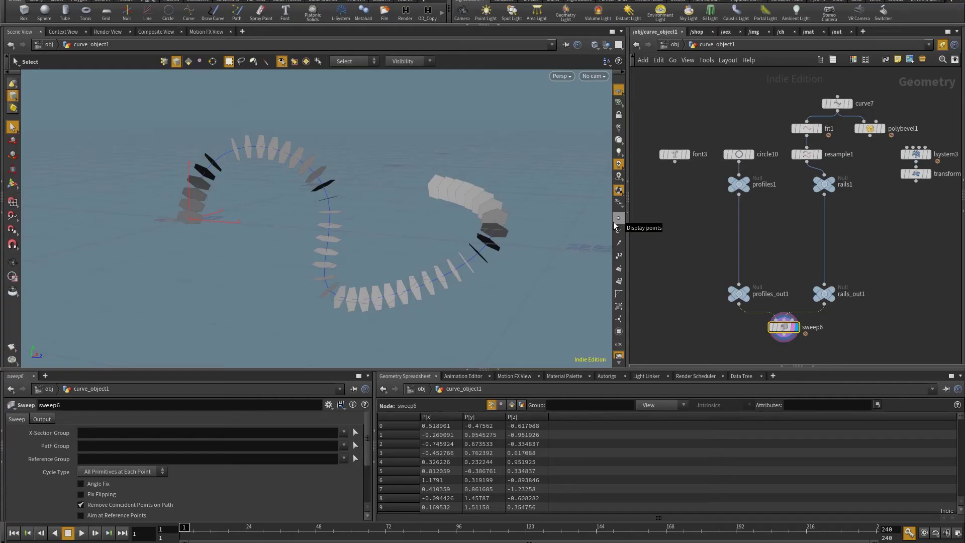
pyautogui.moveTo(347, 265); pyautogui.dragTo(495, 281)
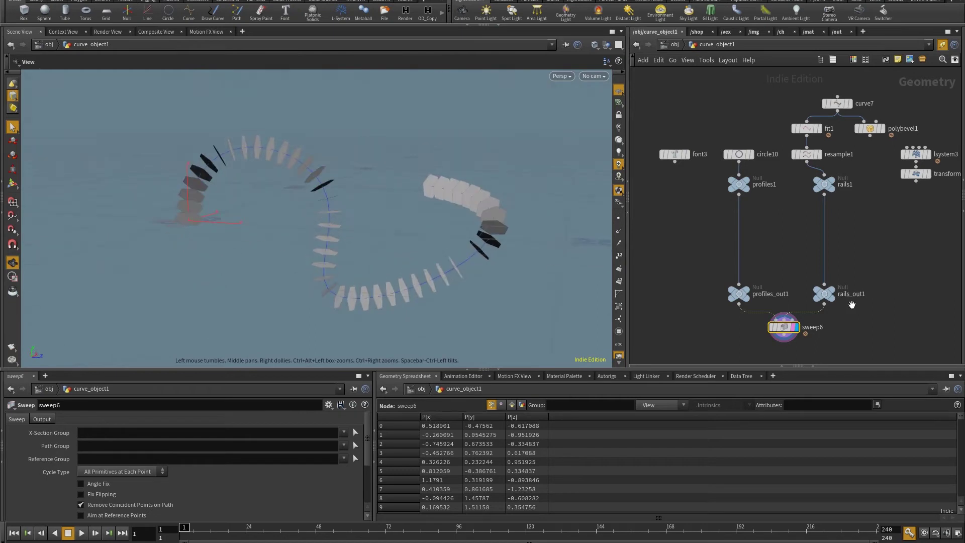
# Step the display through curve7, fit1 and resample1, then show sweep6 again.
pyautogui.click(744, 157)
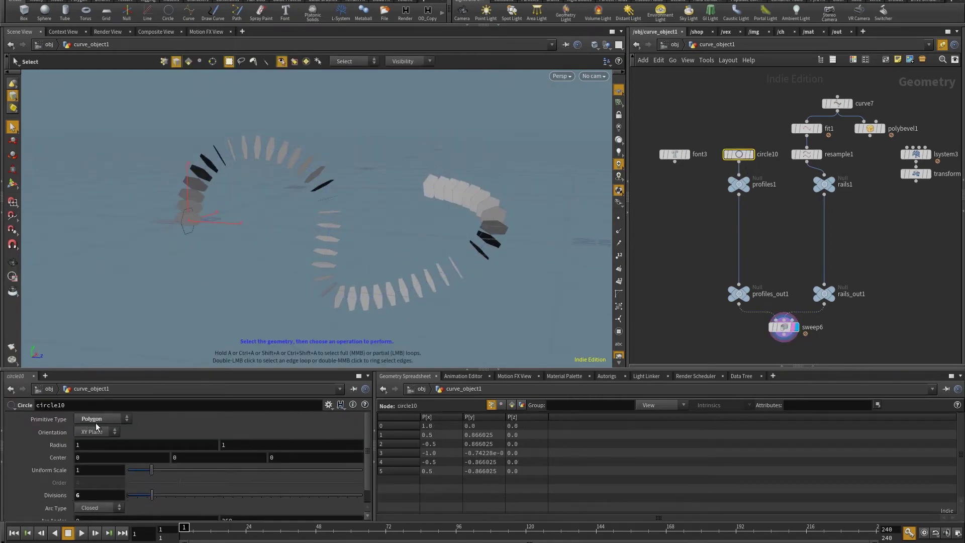
pyautogui.click(848, 103)
pyautogui.click(819, 129)
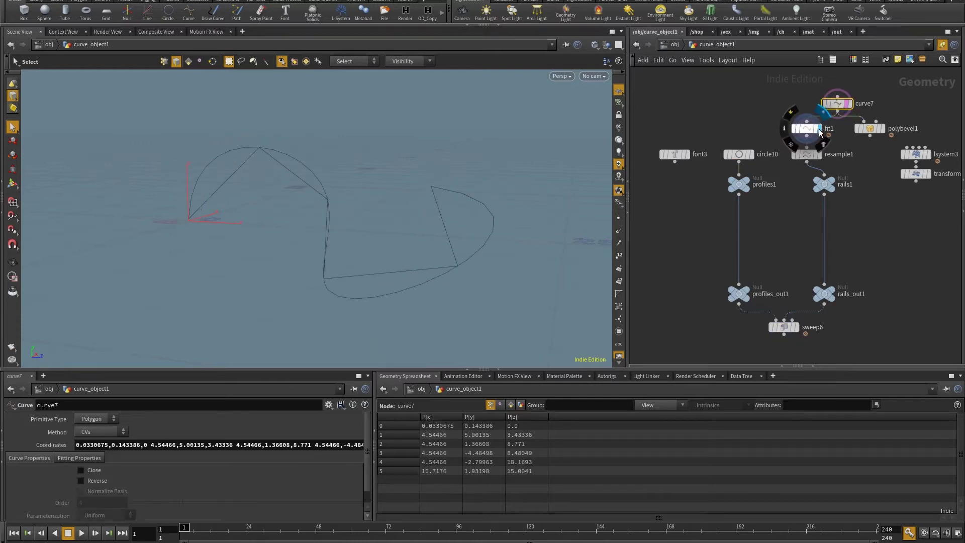
pyautogui.click(818, 155)
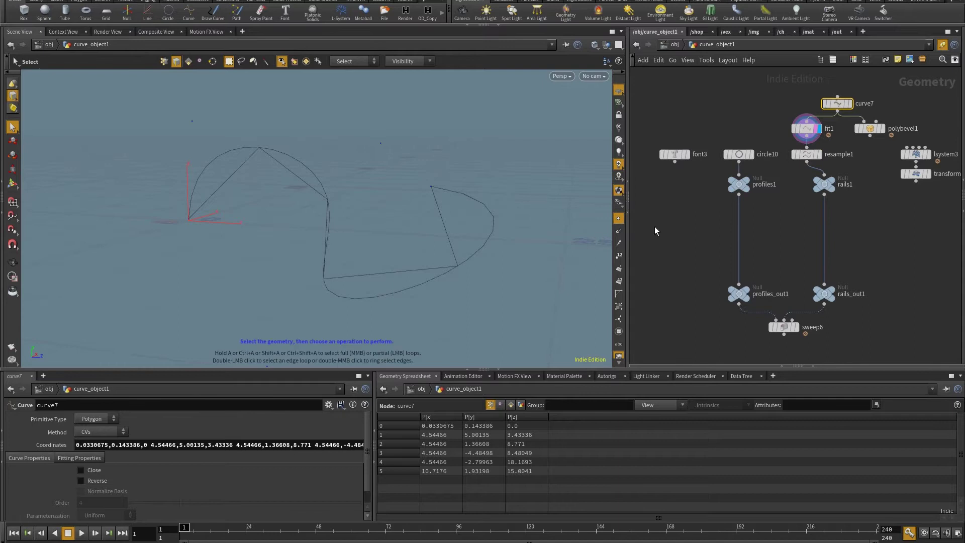
pyautogui.click(809, 155)
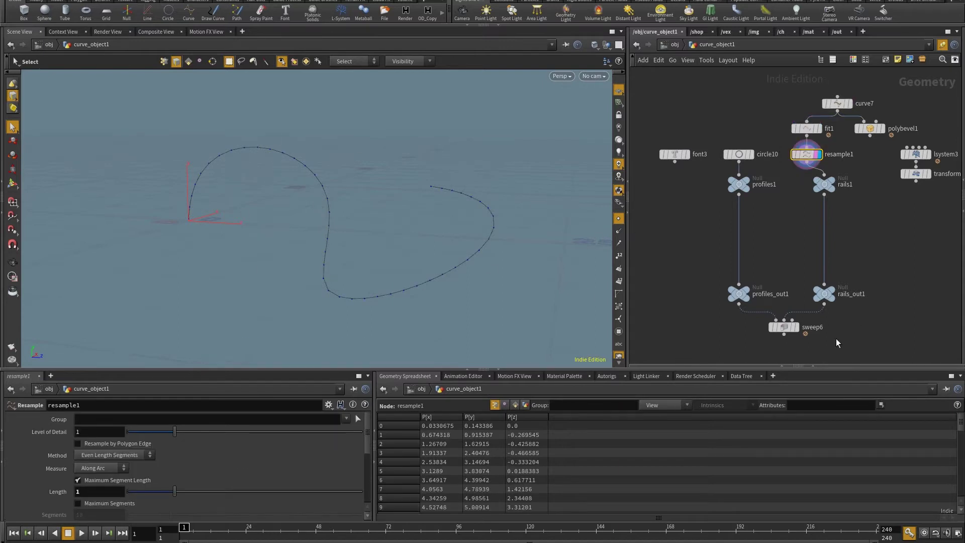
pyautogui.click(795, 327)
# Set sweep6's Skin Output to Skin Unclosed, producing one continuous tube along the rail.
pyautogui.click(784, 327)
pyautogui.press('Escape')
pyautogui.moveTo(352, 242); pyautogui.dragTo(382, 236)
pyautogui.press('s')
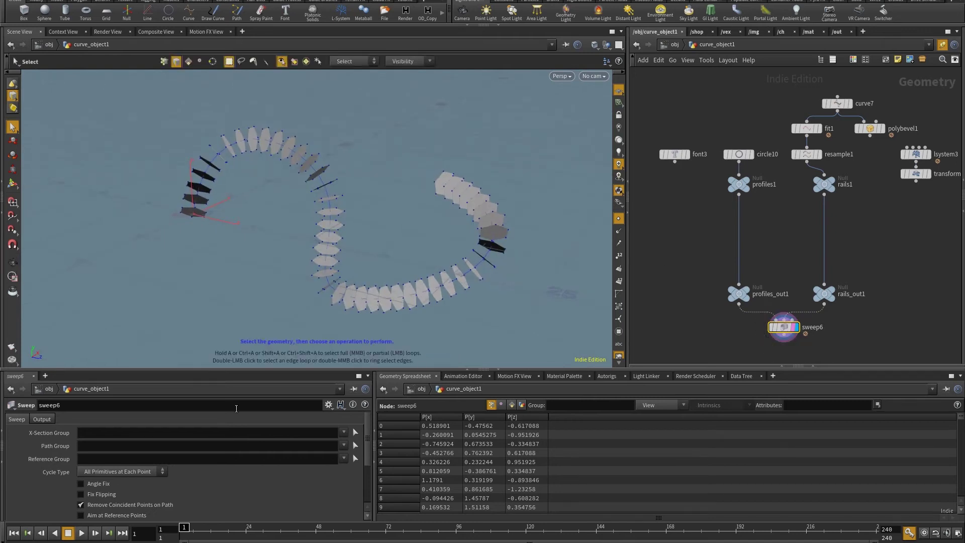
pyautogui.click(41, 419)
pyautogui.click(142, 468)
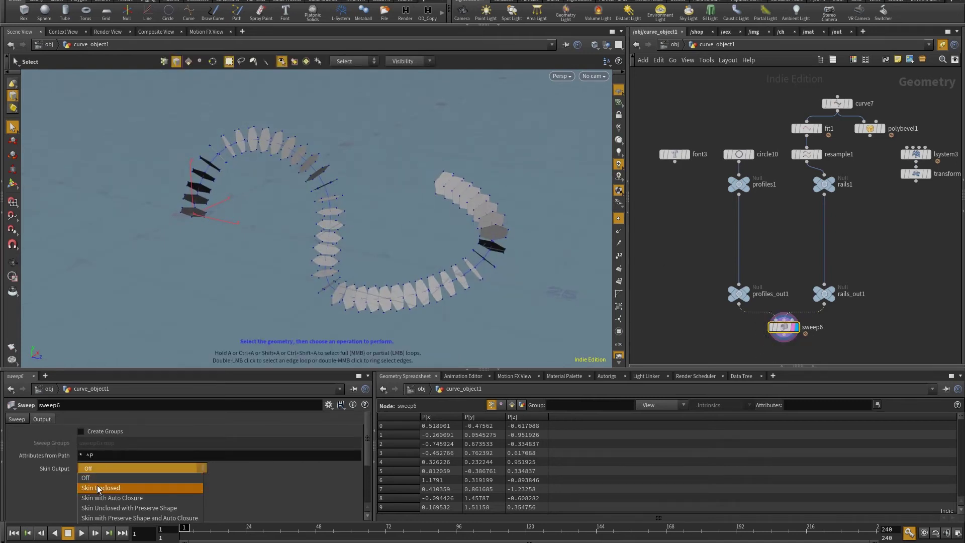
pyautogui.click(105, 477)
pyautogui.press('Escape')
pyautogui.moveTo(349, 219); pyautogui.dragTo(317, 229)
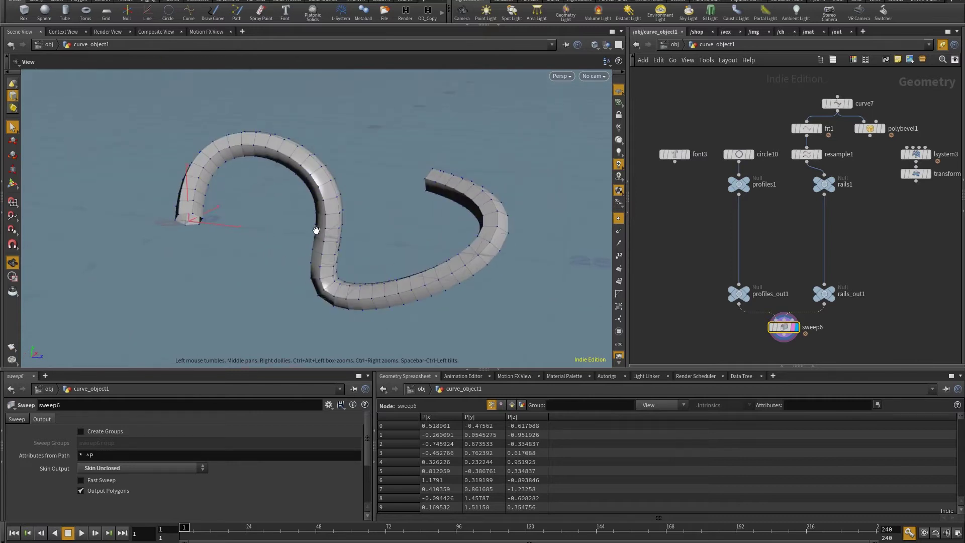
# Wire font3 into profiles1 and display the letter-profile sweep6 result.
pyautogui.press('s')
pyautogui.click(739, 154)
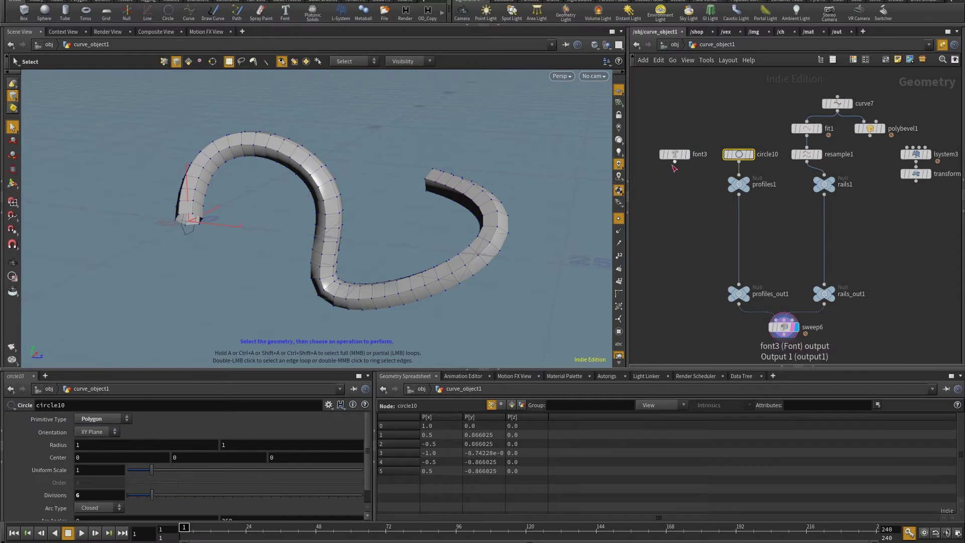
pyautogui.moveTo(675, 162)
pyautogui.mouseDown()
pyautogui.moveTo(695, 168)
pyautogui.moveTo(688, 160)
pyautogui.mouseUp()
pyautogui.click(688, 153)
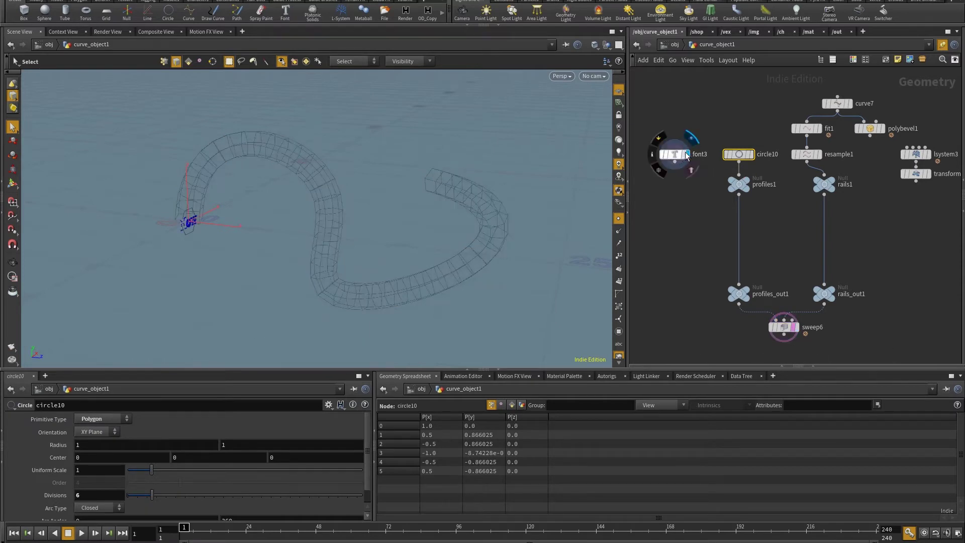
pyautogui.press('Escape')
pyautogui.moveTo(371, 254); pyautogui.dragTo(318, 201)
pyautogui.press('s')
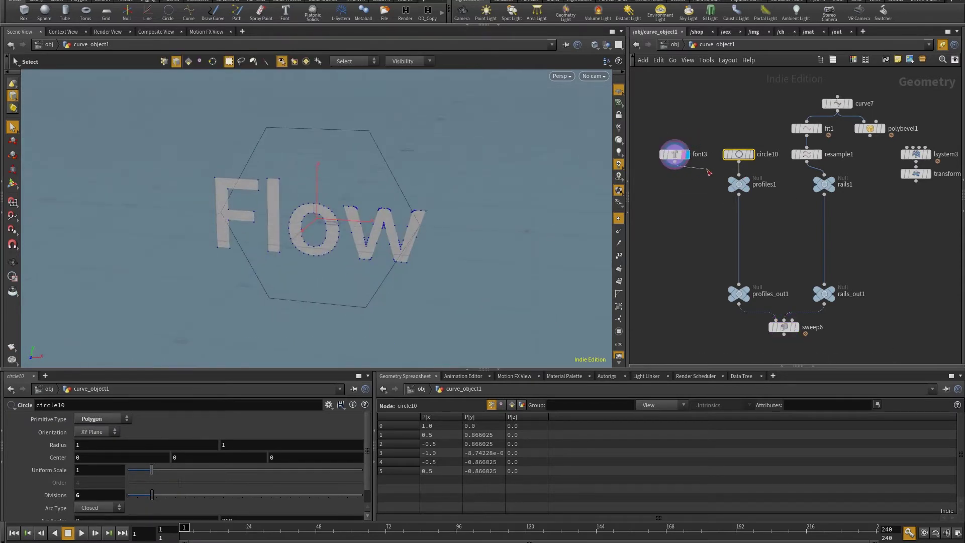
pyautogui.scroll(-2, 790, 274)
pyautogui.click(796, 288)
pyautogui.press('Escape')
pyautogui.moveTo(423, 222)
pyautogui.mouseDown()
pyautogui.moveTo(429, 213)
pyautogui.moveTo(440, 244)
pyautogui.moveTo(435, 195)
pyautogui.moveTo(442, 211)
pyautogui.moveTo(478, 189)
pyautogui.moveTo(510, 208)
pyautogui.moveTo(431, 224)
pyautogui.mouseUp()
# Set sweep6's Cycle Type to One Primitive at a Time.
pyautogui.scroll(-8, 468, 201)
pyautogui.press('s')
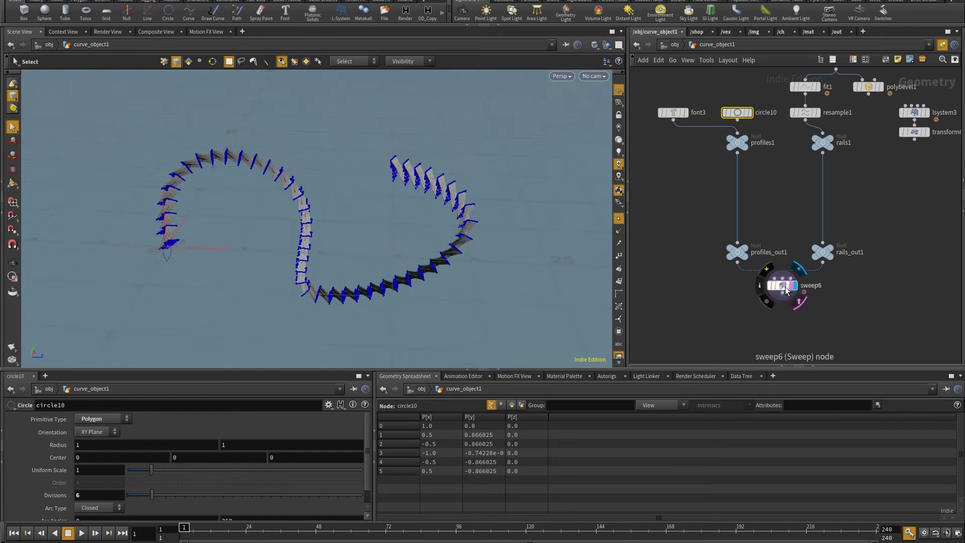
pyautogui.click(782, 285)
pyautogui.click(19, 421)
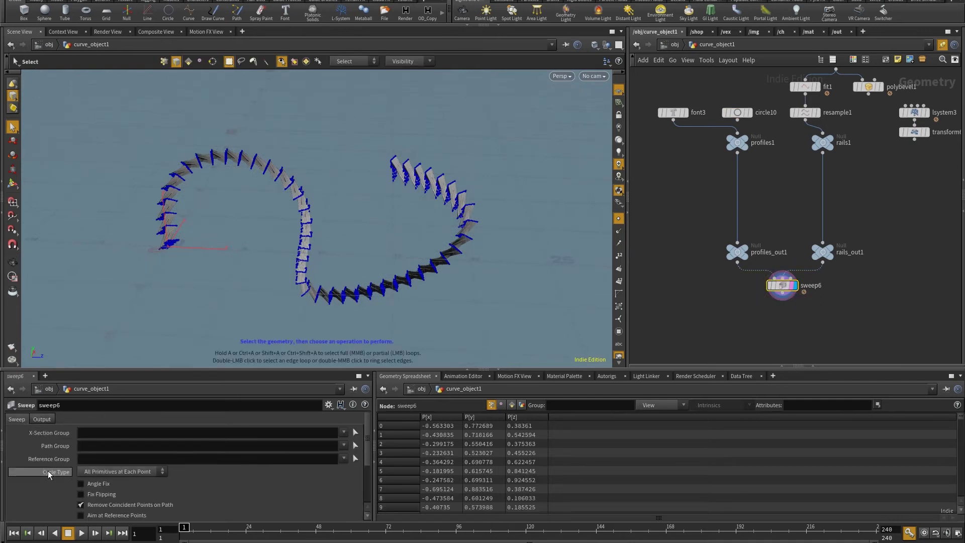
pyautogui.click(104, 474)
pyautogui.click(113, 491)
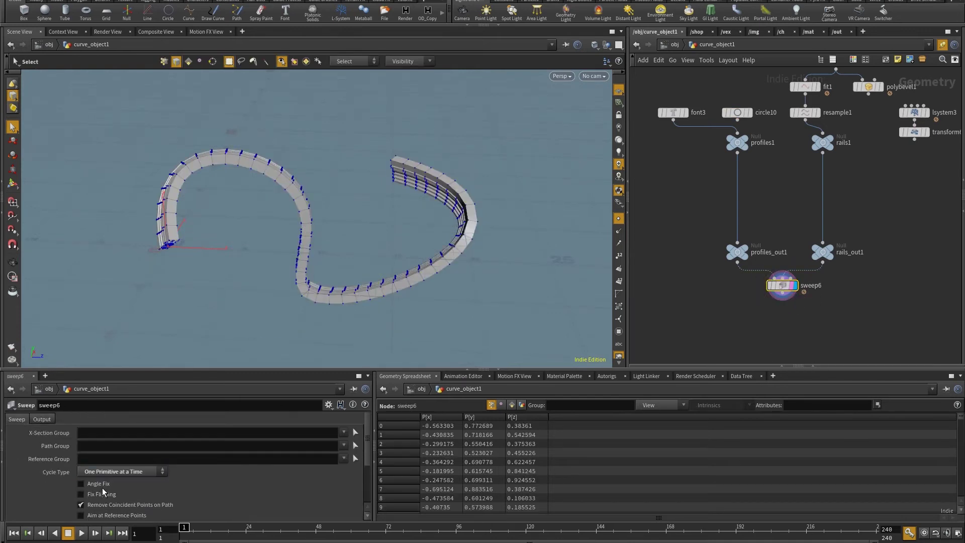
pyautogui.press('Escape')
pyautogui.moveTo(321, 231); pyautogui.dragTo(439, 246)
# Wire polybevel1 into rails1 and set its offset to 1.
pyautogui.press('s')
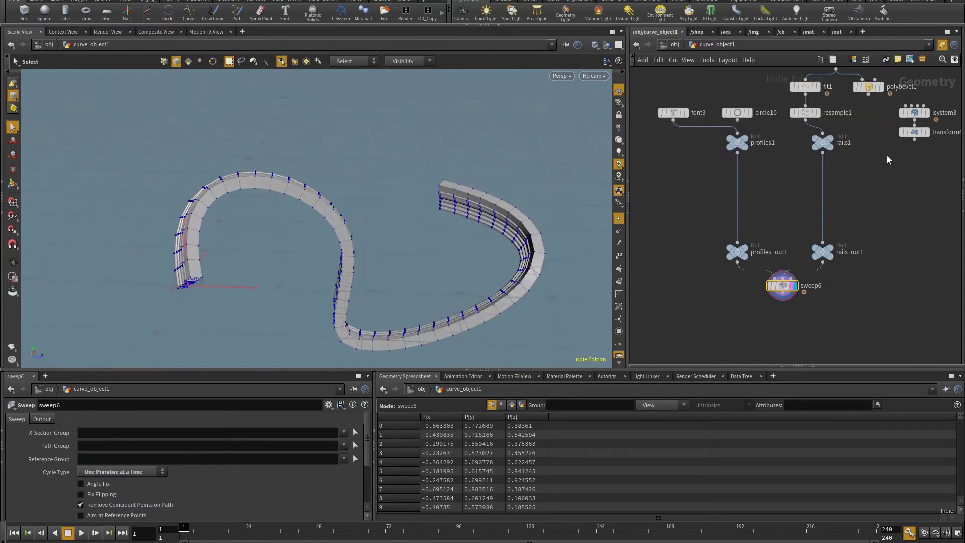
pyautogui.moveTo(749, 86); pyautogui.dragTo(759, 149)
pyautogui.moveTo(879, 159); pyautogui.dragTo(844, 197)
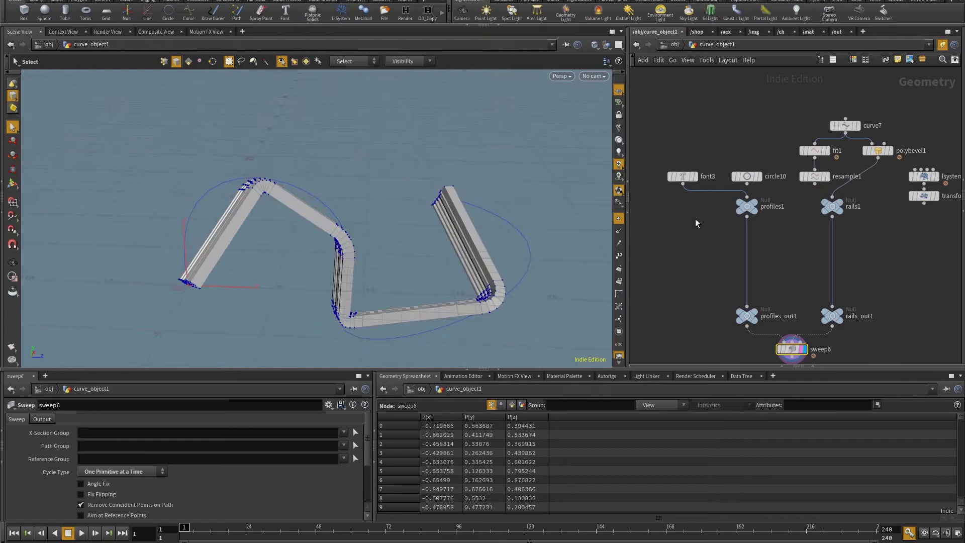
pyautogui.keyDown('alt'); pyautogui.moveTo(281, 251); pyautogui.dragTo(403, 267); pyautogui.keyUp('alt')
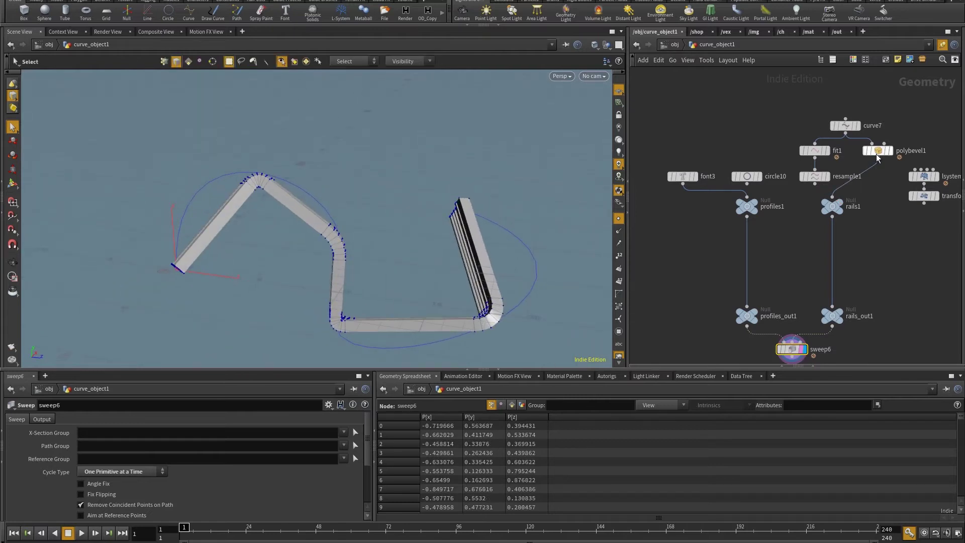
pyautogui.click(878, 151)
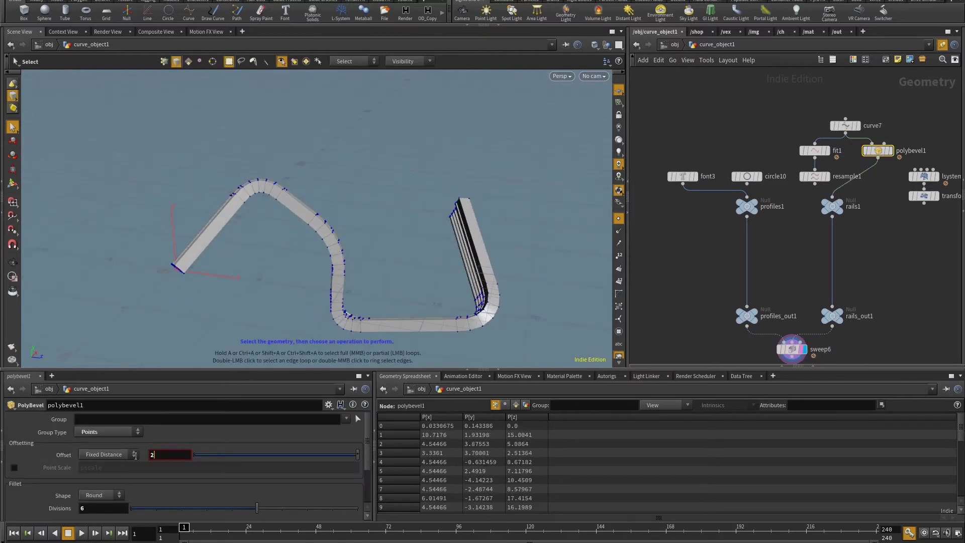
pyautogui.keyDown('alt'); pyautogui.moveTo(262, 236); pyautogui.dragTo(437, 229); pyautogui.keyUp('alt')
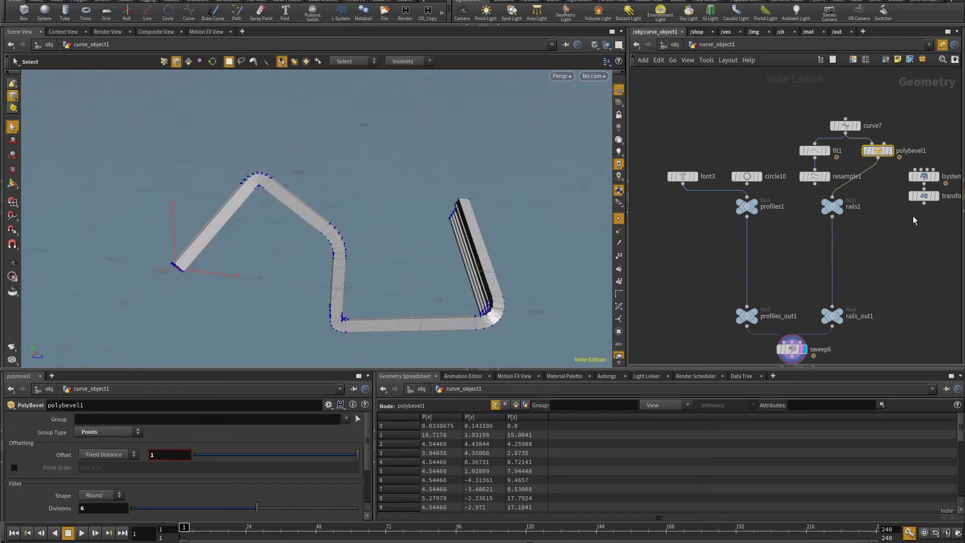
pyautogui.moveTo(930, 180); pyautogui.dragTo(931, 157, button='middle')
pyautogui.middleClick(882, 135)
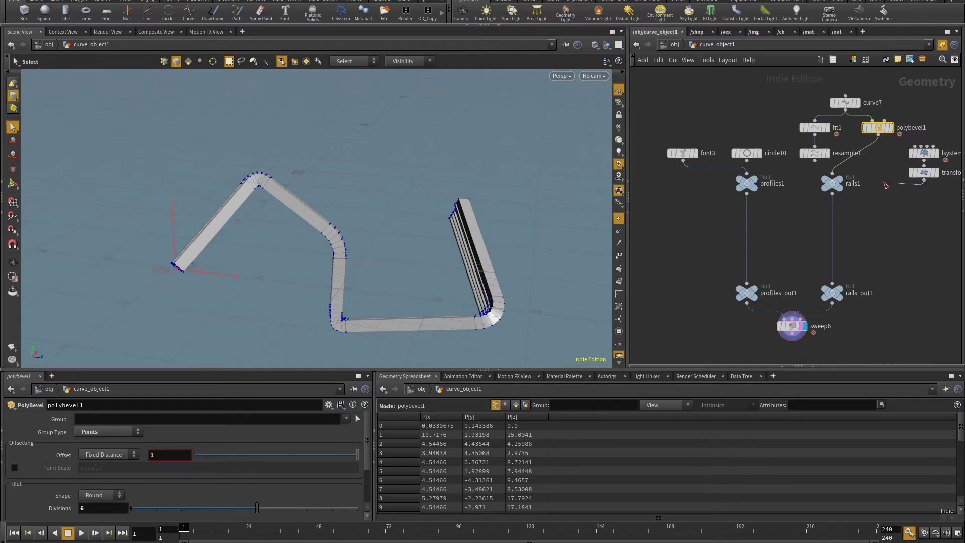
# Try transform1's L-system branches as rails, then rewire resample1 into rails1.
pyautogui.moveTo(924, 180); pyautogui.dragTo(834, 176)
pyautogui.middleClick(930, 155)
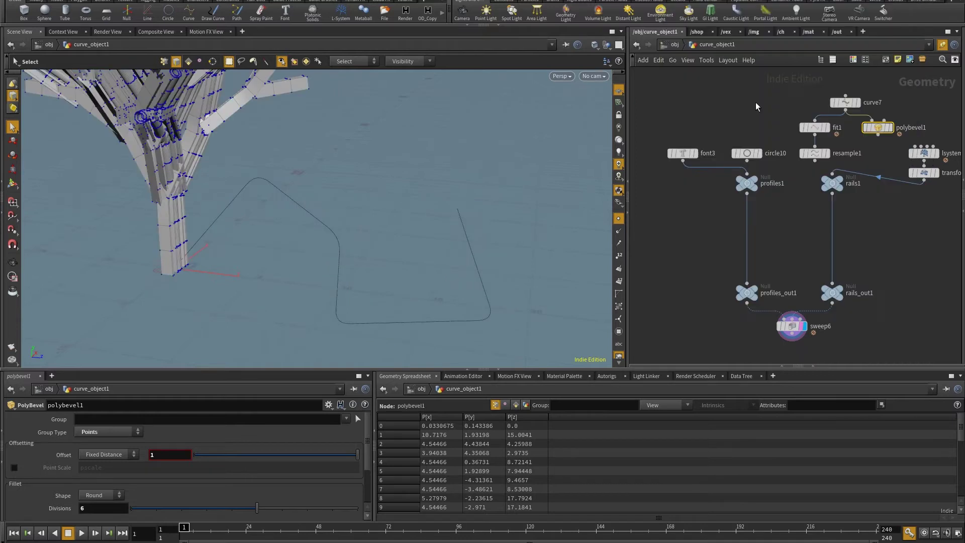
pyautogui.hotkey('space', 'h')
pyautogui.moveTo(442, 258); pyautogui.dragTo(403, 271)
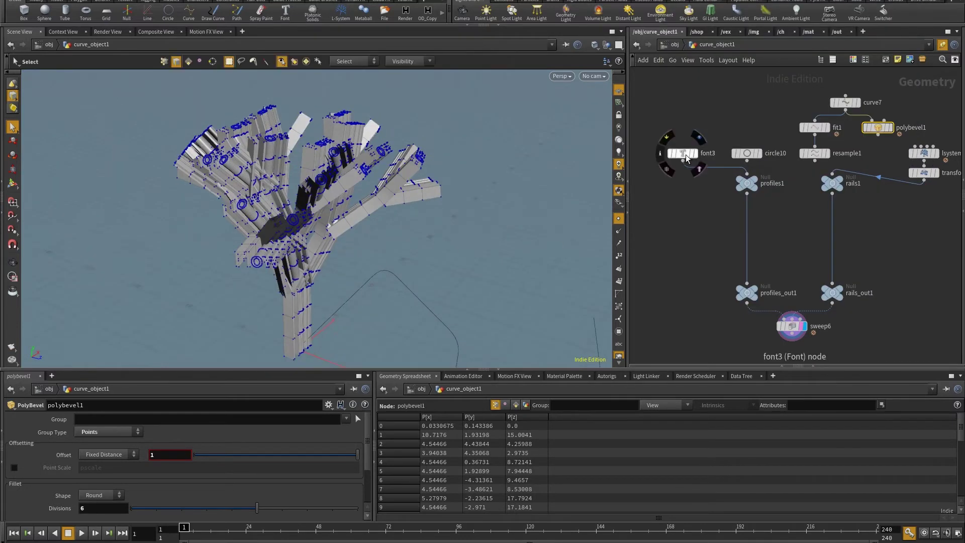
pyautogui.press('space')
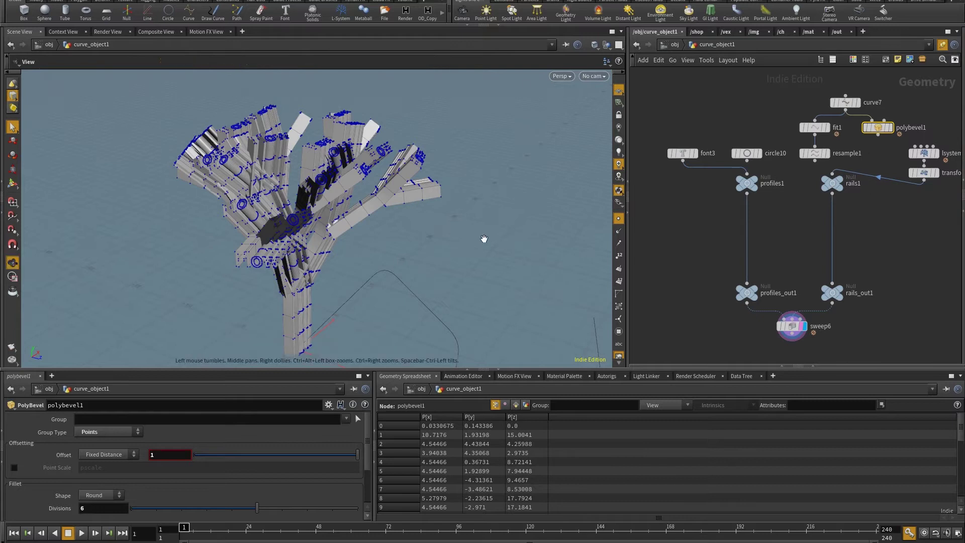
pyautogui.moveTo(482, 239); pyautogui.dragTo(422, 213)
pyautogui.moveTo(833, 174); pyautogui.dragTo(833, 177)
pyautogui.moveTo(347, 341); pyautogui.dragTo(215, 207)
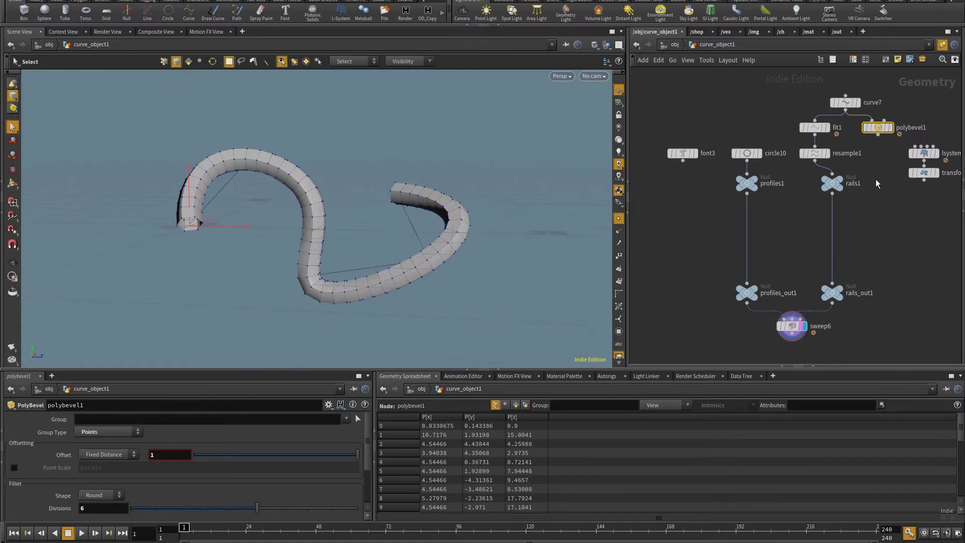
# Display only the rails1 curve and move the output and sweep nodes lower.
pyautogui.click(833, 183)
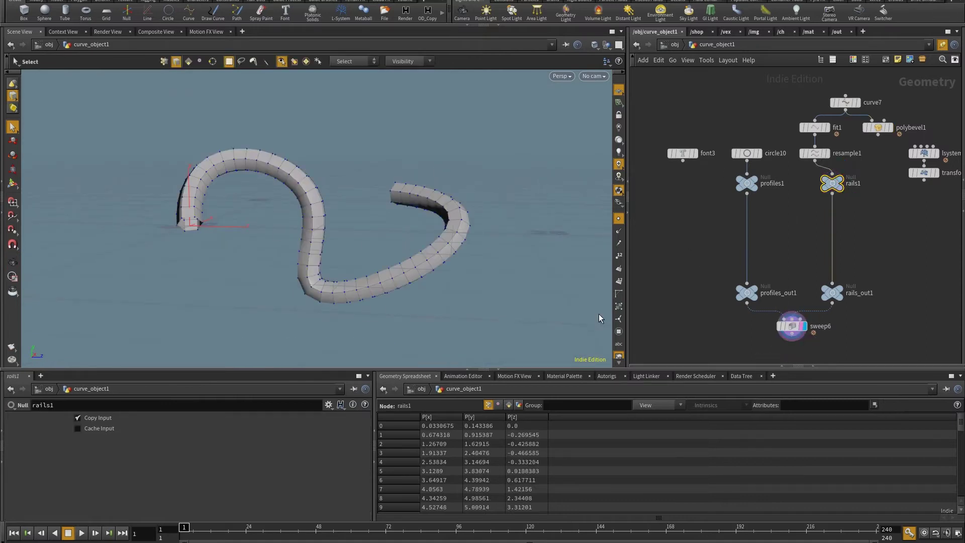
pyautogui.keyDown('alt'); pyautogui.moveTo(599, 318); pyautogui.dragTo(588, 302); pyautogui.keyUp('alt')
pyautogui.click(841, 184)
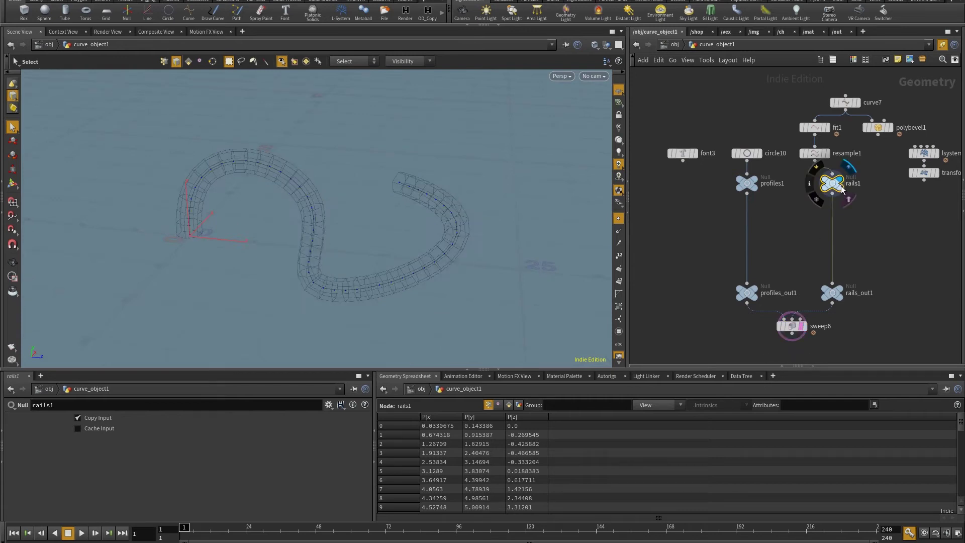
pyautogui.moveTo(888, 250); pyautogui.dragTo(724, 290)
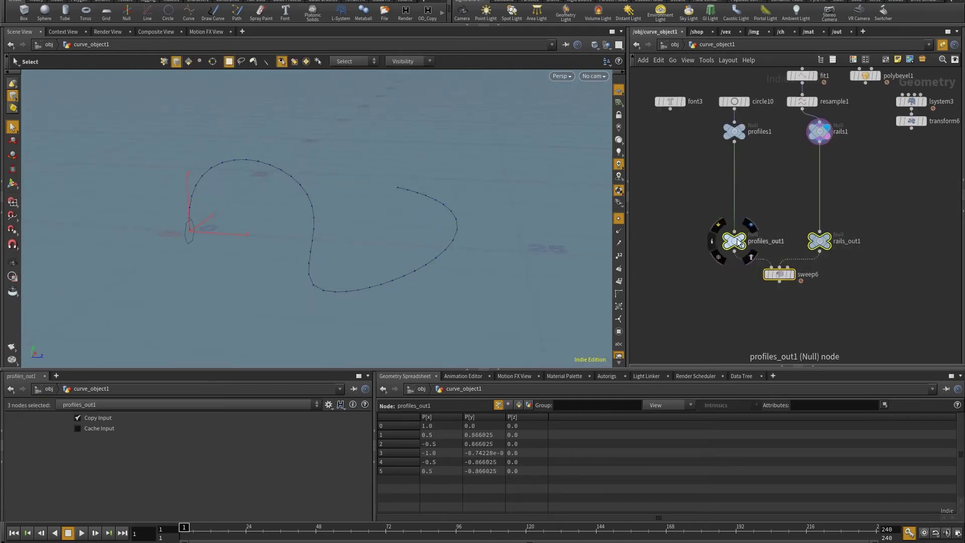
pyautogui.moveTo(737, 239); pyautogui.dragTo(737, 271)
# Add uvtexture1 under rails1 with Point attribute class and Arc Length Spline texture type.
pyautogui.press('Tab')
pyautogui.write('uv')
pyautogui.click(888, 253)
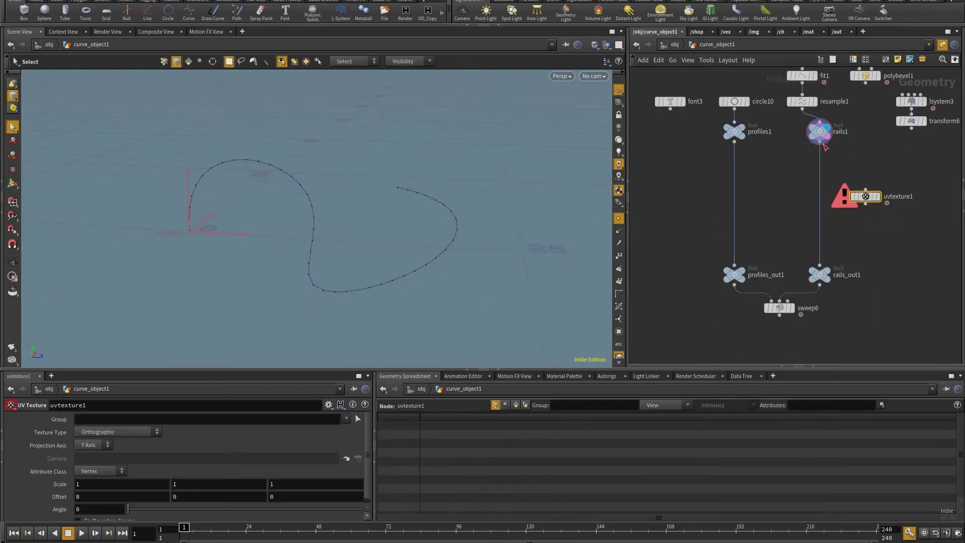
pyautogui.click(879, 202)
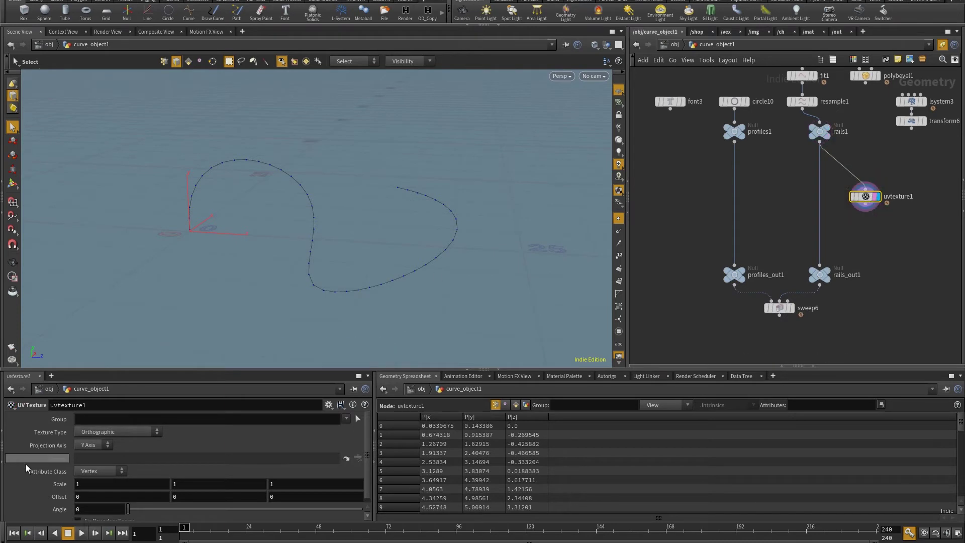
pyautogui.click(84, 476)
pyautogui.click(88, 481)
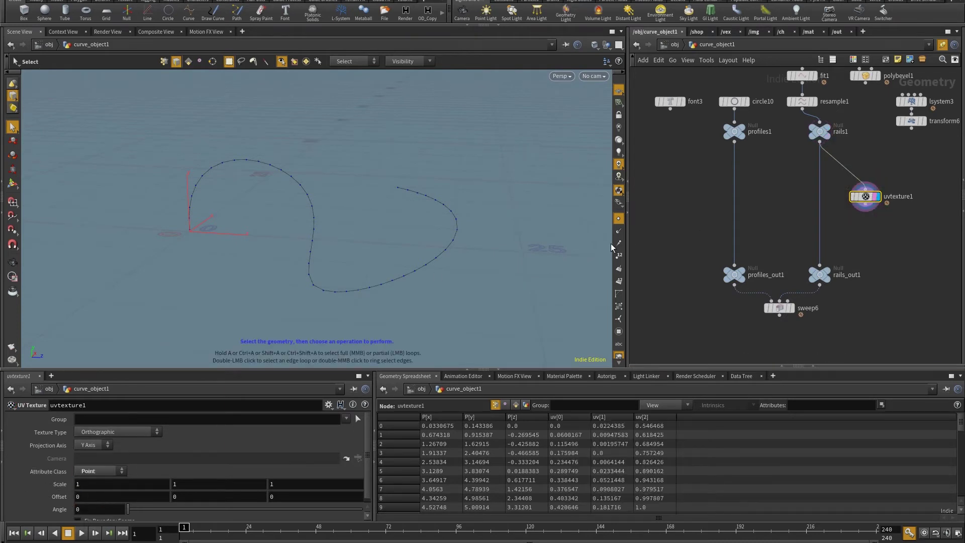
pyautogui.click(99, 432)
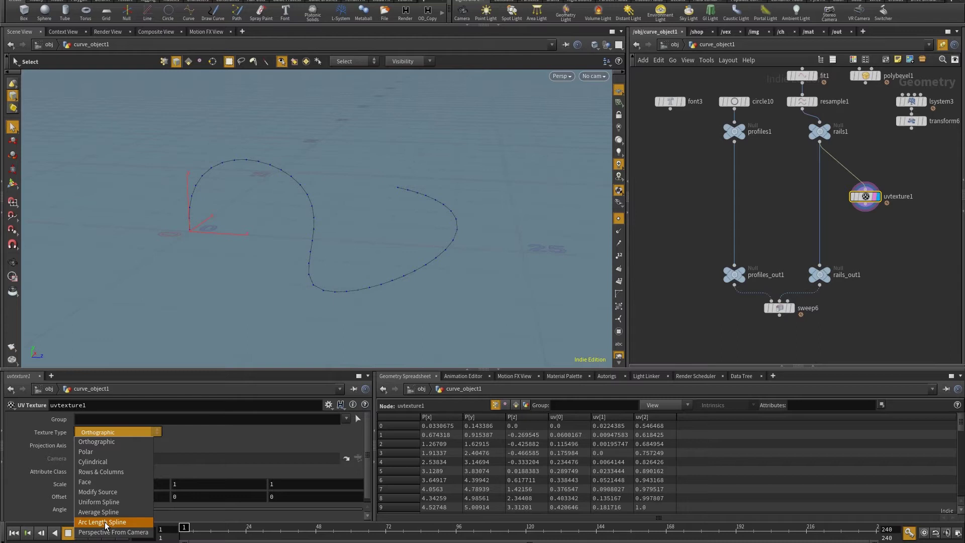
pyautogui.click(106, 522)
# Feed the bevelled curve into rails1 and move uvtexture1 aside.
pyautogui.moveTo(864, 105); pyautogui.dragTo(856, 150, button='middle')
pyautogui.moveTo(856, 129); pyautogui.dragTo(810, 169)
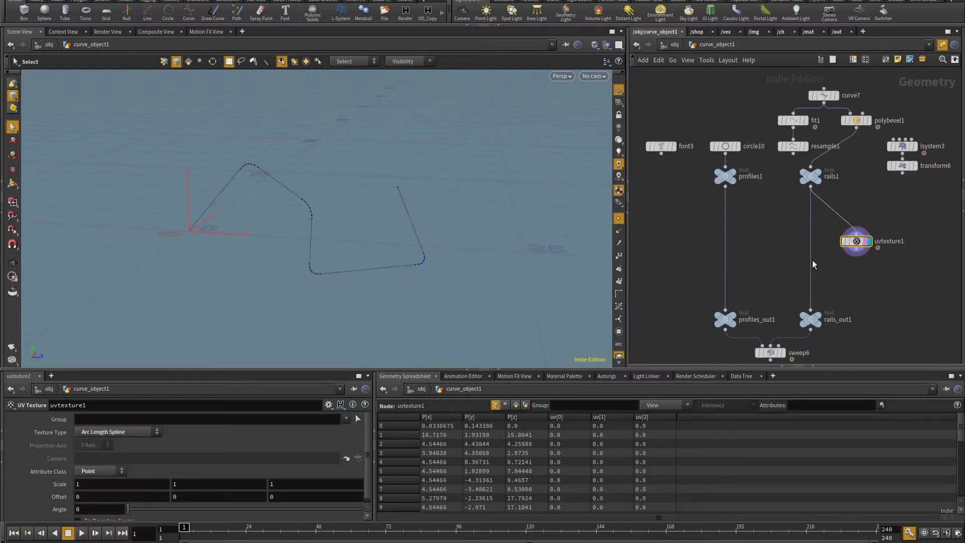
pyautogui.moveTo(858, 244); pyautogui.dragTo(866, 223)
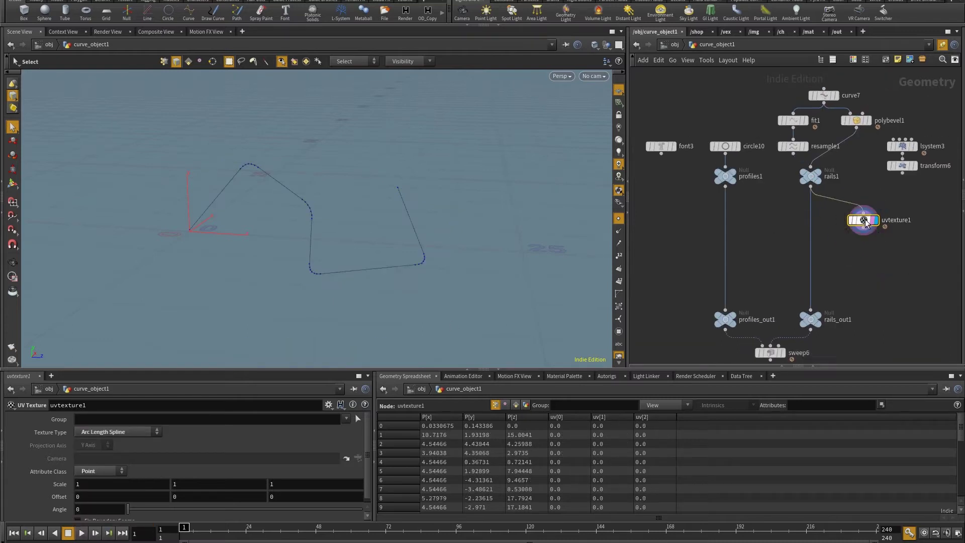
# Add a UV view beside the perspective view and box-select all rail curve points.
pyautogui.hotkey('ctrl', '4')
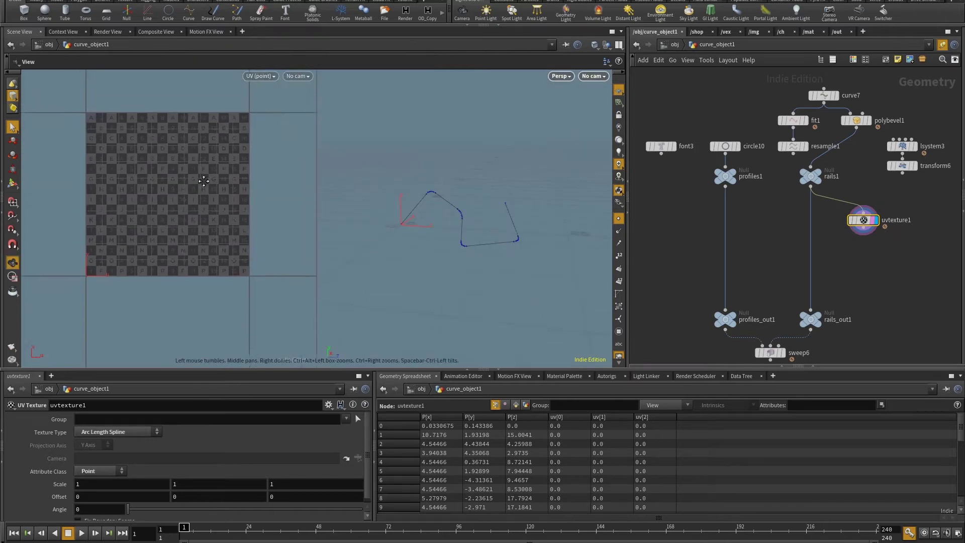
pyautogui.moveTo(302, 345); pyautogui.dragTo(302, 345)
pyautogui.press('2')
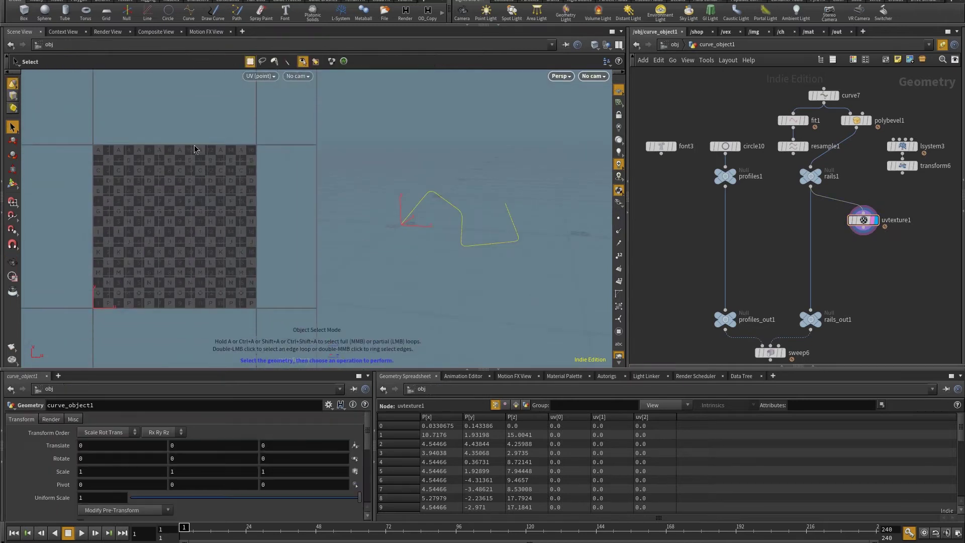
pyautogui.moveTo(50, 171); pyautogui.dragTo(290, 350)
pyautogui.moveTo(50, 119); pyautogui.dragTo(288, 330)
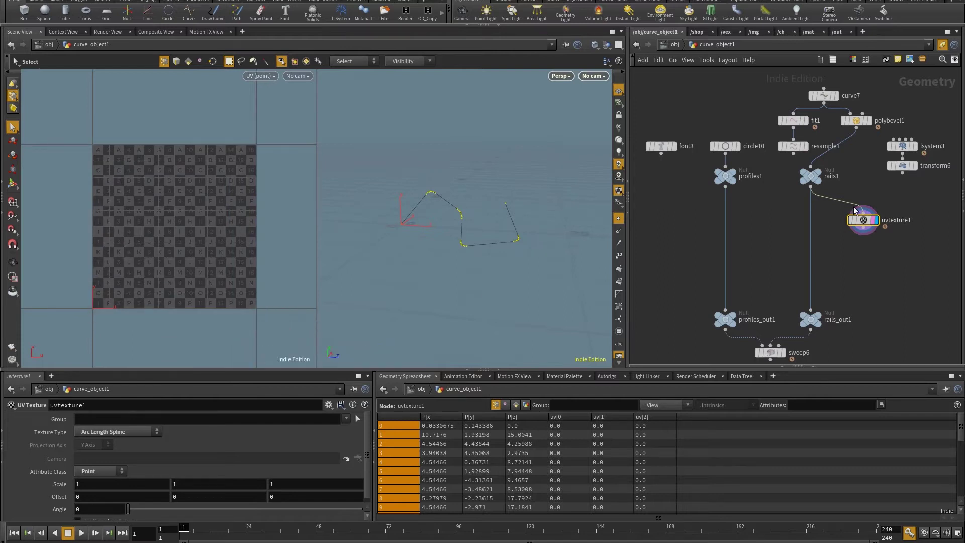
# Insert a convert1 node after rails1 that converts the rail to a NURBS curve.
pyautogui.moveTo(864, 223)
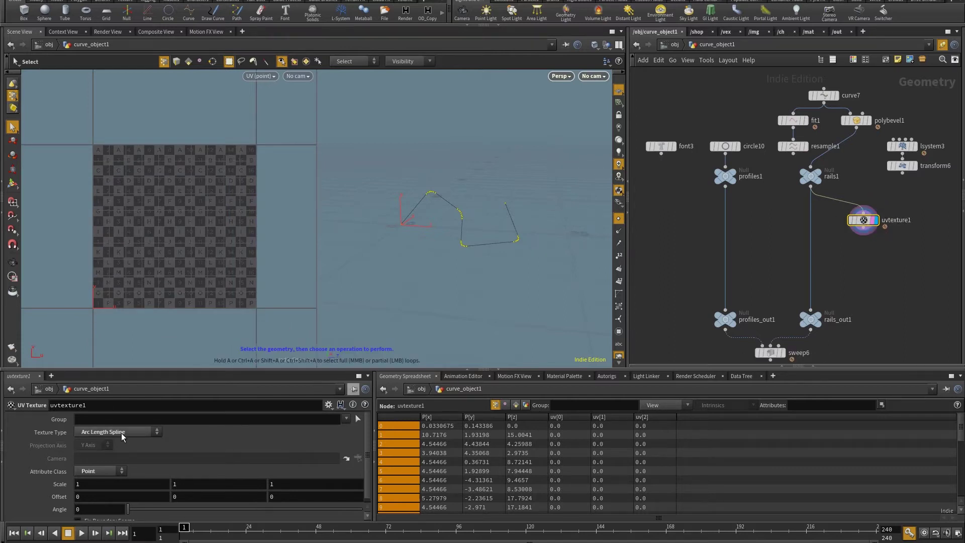
pyautogui.press('Tab')
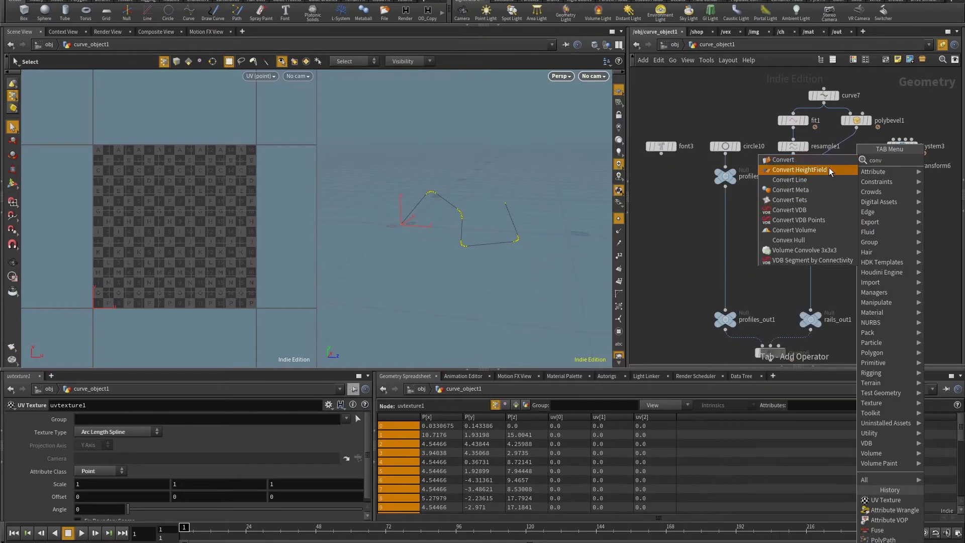
pyautogui.click(829, 173)
pyautogui.click(868, 203)
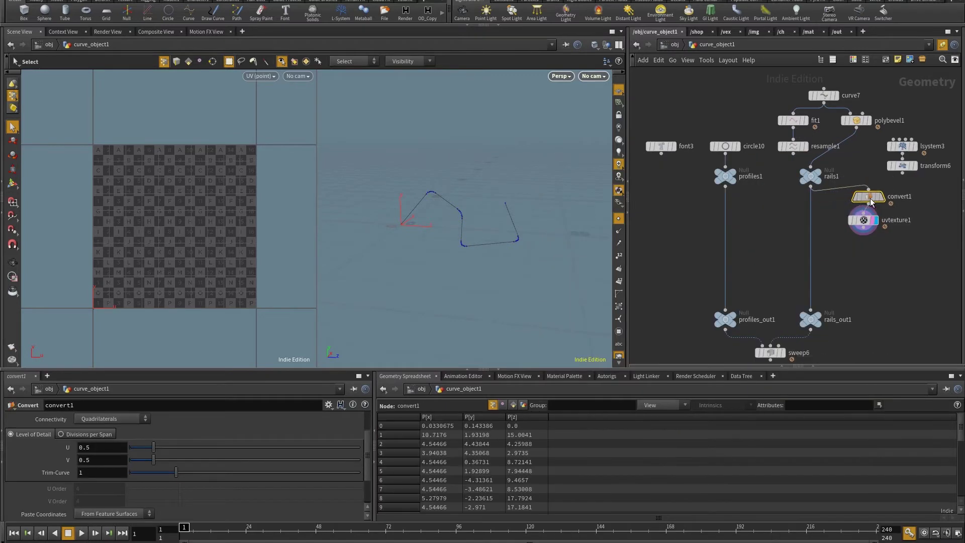
pyautogui.scroll(3, 121, 445)
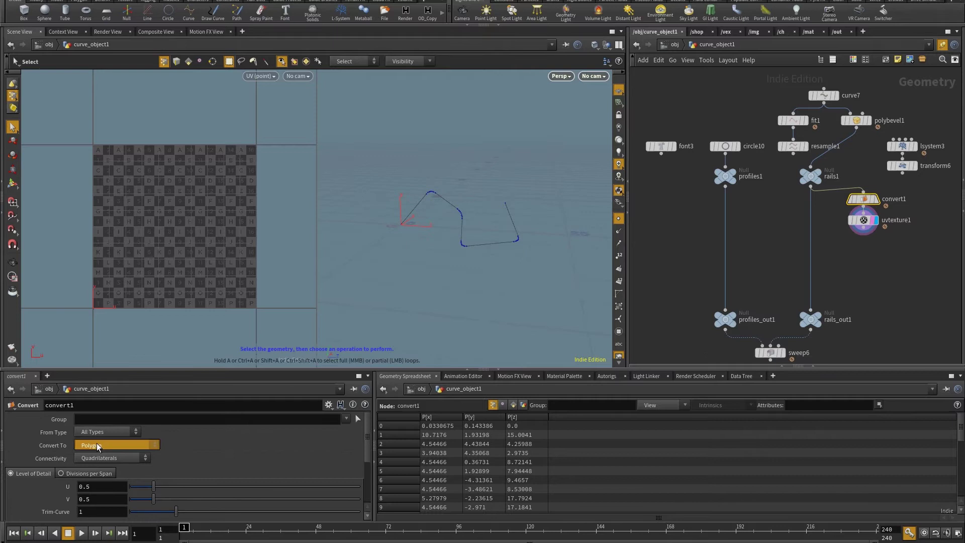
pyautogui.click(98, 446)
pyautogui.click(106, 353)
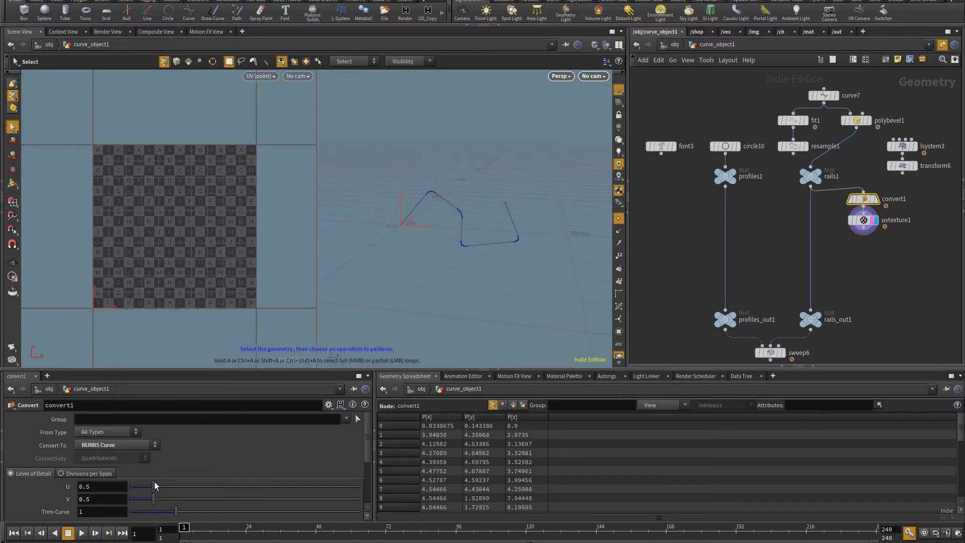
pyautogui.scroll(-2, 50, 505)
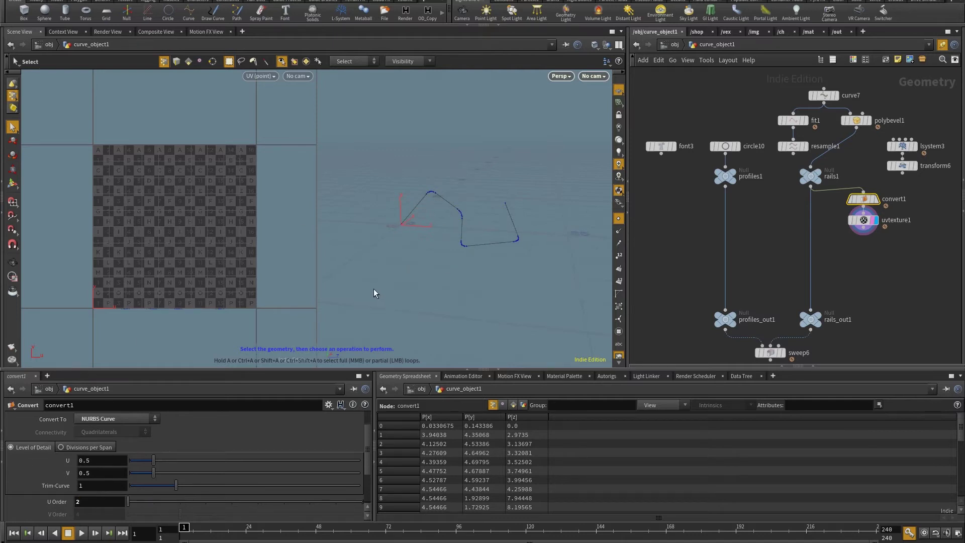
# Inspect uvtexture1's 30 rail points, whose uv values now rise steadily from 0.
pyautogui.click(877, 225)
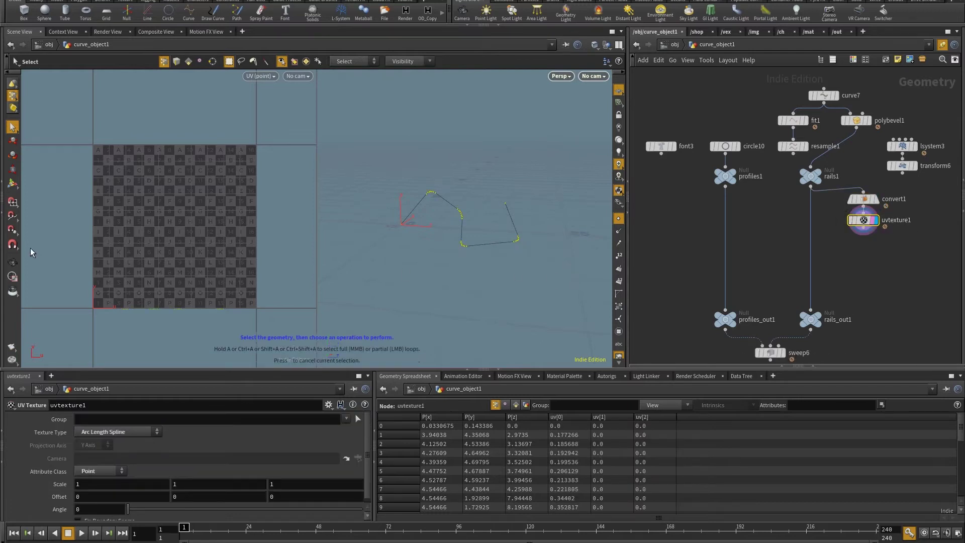
pyautogui.moveTo(29, 246); pyautogui.dragTo(324, 338)
pyautogui.scroll(2, 885, 262)
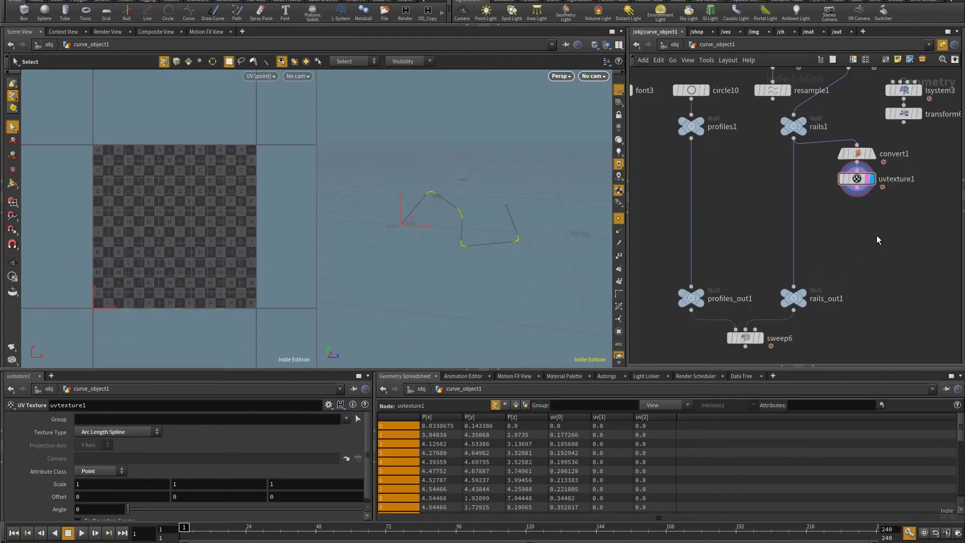
pyautogui.middleClick(873, 141)
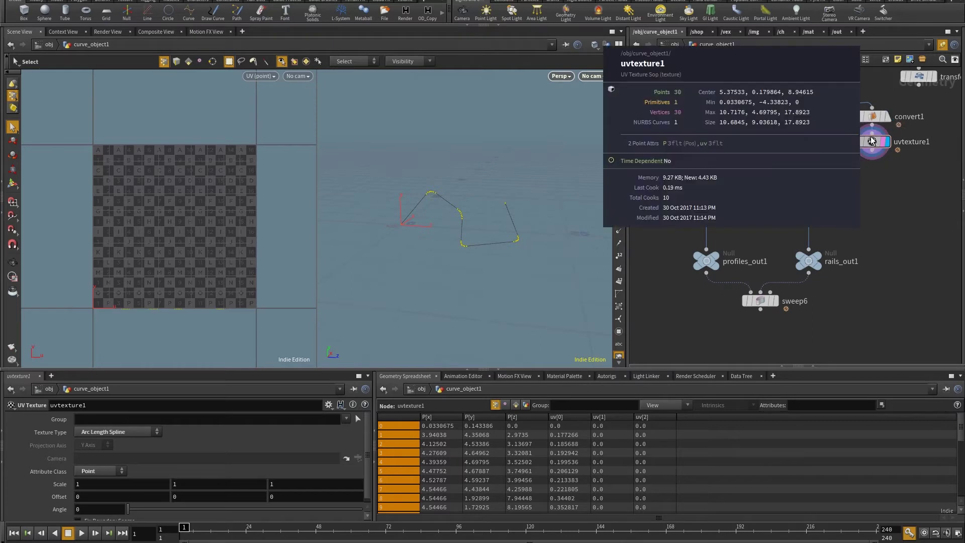
# Add polypath1 below uvtexture1, wire it into rails_out1, and shift the rail nodes left.
pyautogui.press('Tab')
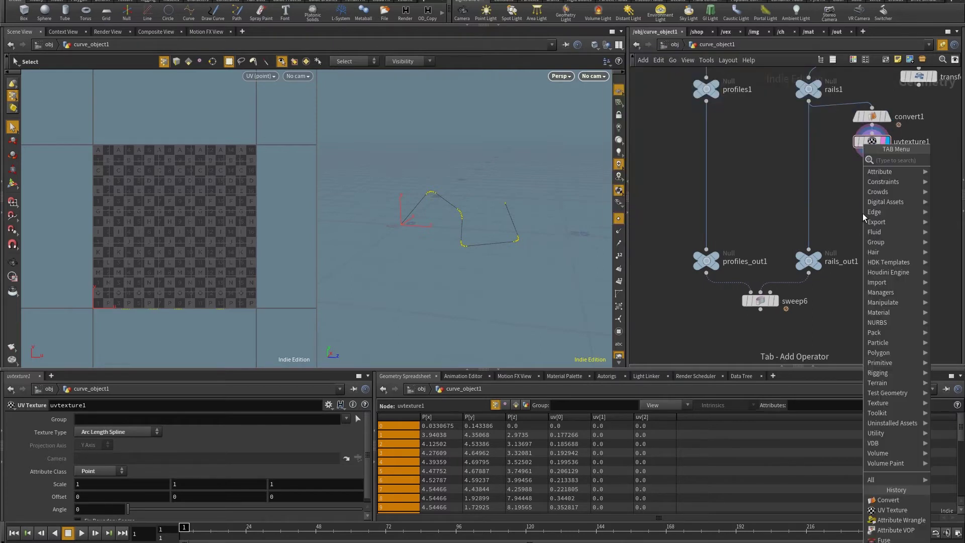
pyautogui.write('poly')
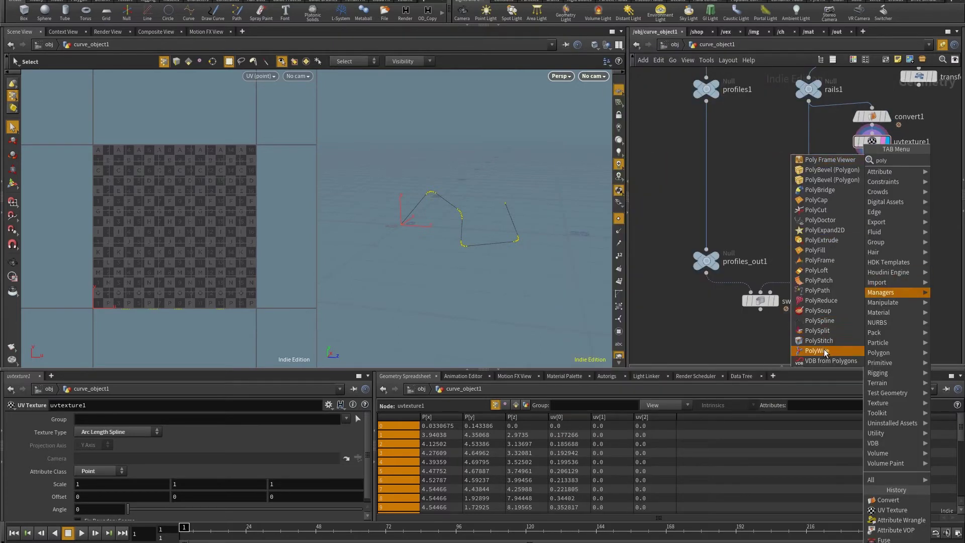
pyautogui.click(819, 290)
pyautogui.click(871, 177)
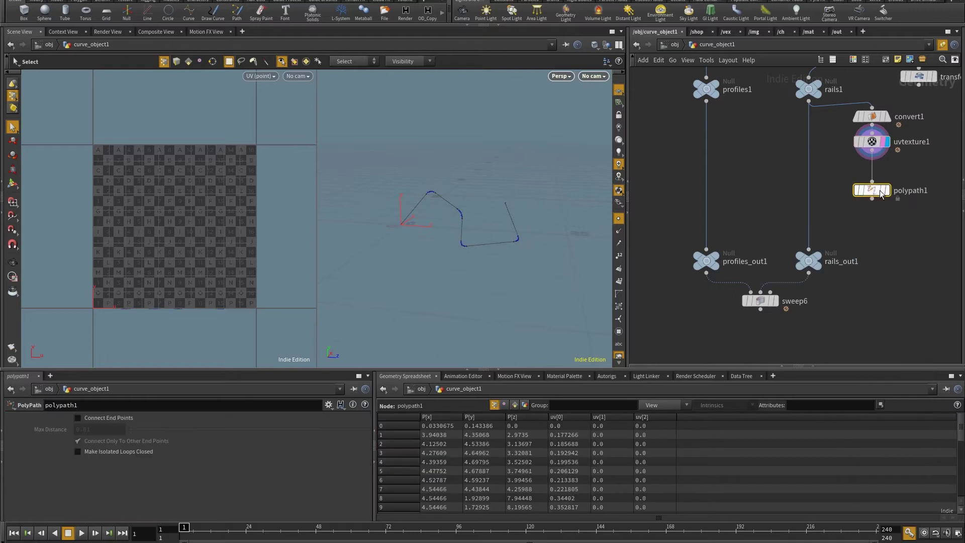
pyautogui.moveTo(808, 249); pyautogui.dragTo(875, 173)
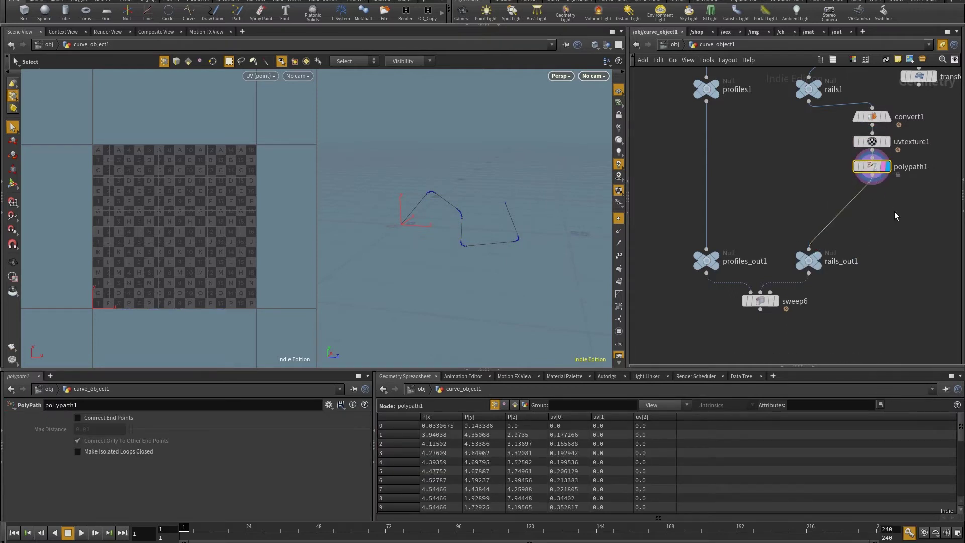
pyautogui.moveTo(902, 98); pyautogui.dragTo(850, 204)
pyautogui.moveTo(816, 145); pyautogui.dragTo(800, 146)
pyautogui.moveTo(720, 72); pyautogui.dragTo(754, 170, button='middle')
# Display the hexagonal circle10 profile and orbit around it.
pyautogui.scroll(2, 753, 170)
pyautogui.click(756, 145)
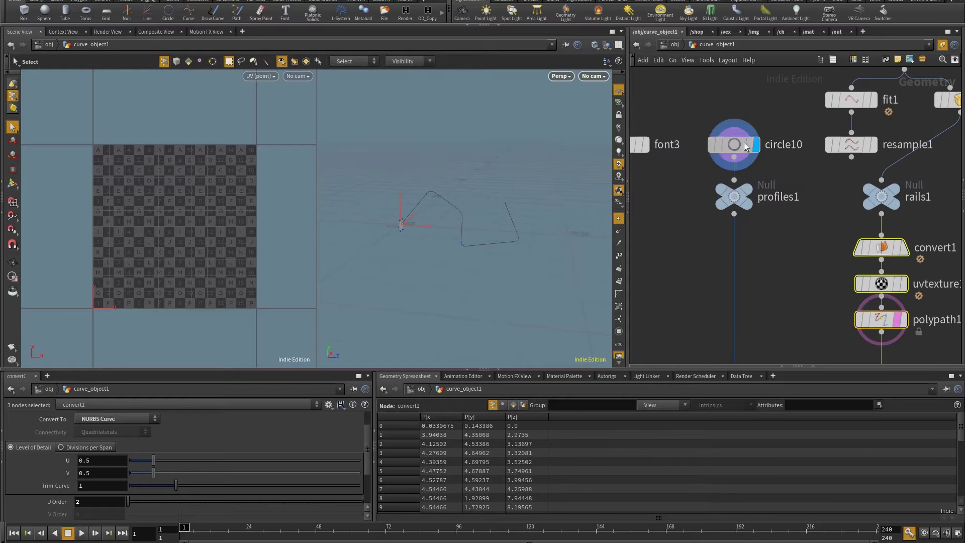
pyautogui.click(744, 143)
pyautogui.press('Escape')
pyautogui.moveTo(459, 241); pyautogui.dragTo(466, 267)
pyautogui.press('s')
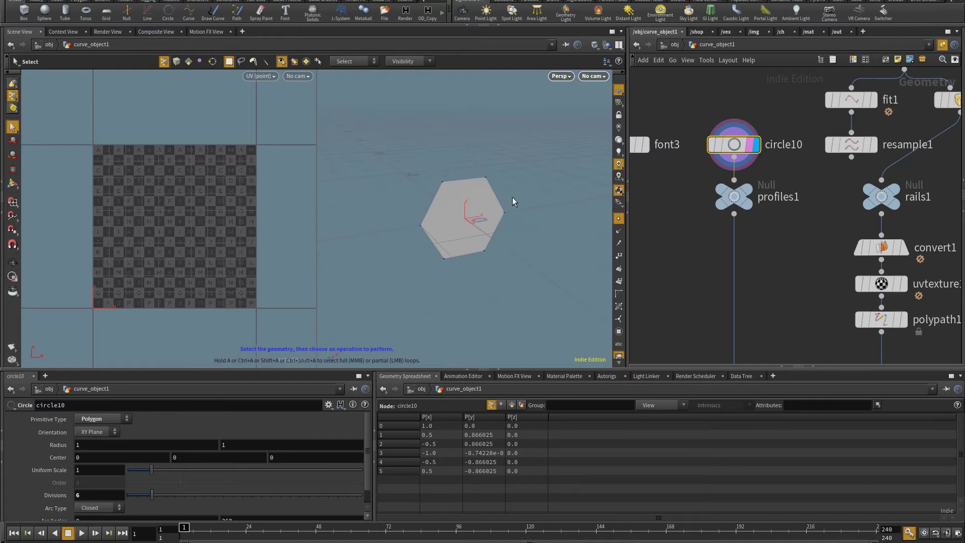
# Place a PolyPatch node under profiles1, then undo it.
pyautogui.moveTo(793, 254); pyautogui.dragTo(790, 221, button='middle')
pyautogui.press('Tab')
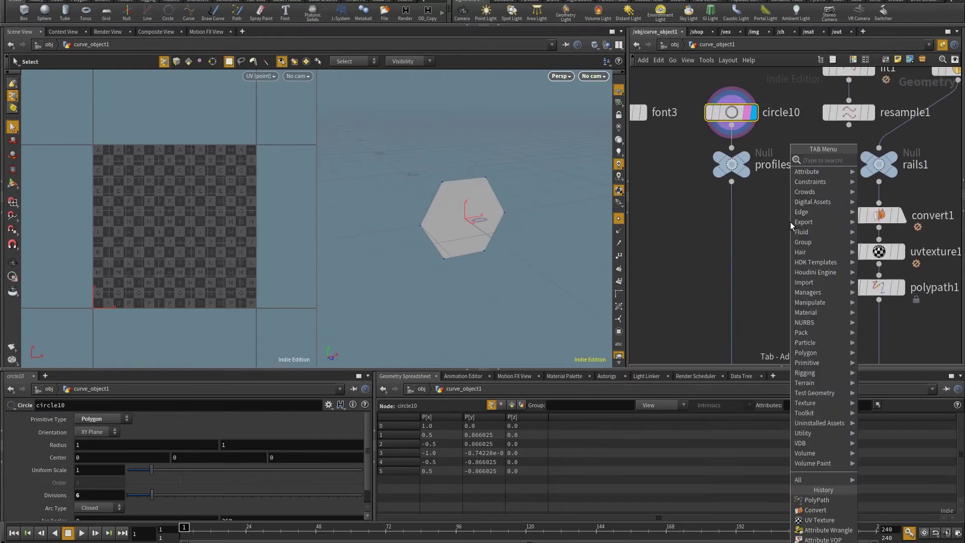
pyautogui.write('poly')
pyautogui.press('Up')
pyautogui.press('Up')
pyautogui.press('Up')
pyautogui.press('Up')
pyautogui.press('Up')
pyautogui.press('Up')
pyautogui.press('Up')
pyautogui.press('Up')
pyautogui.press('Up')
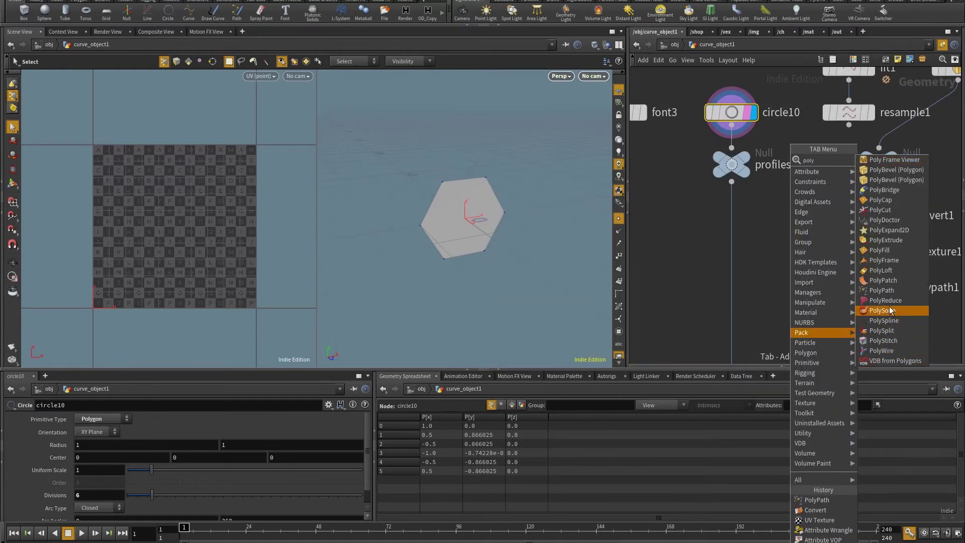
pyautogui.press('Return')
pyautogui.click(753, 223)
pyautogui.moveTo(732, 181); pyautogui.dragTo(758, 215)
pyautogui.hotkey('ctrl', 'z')
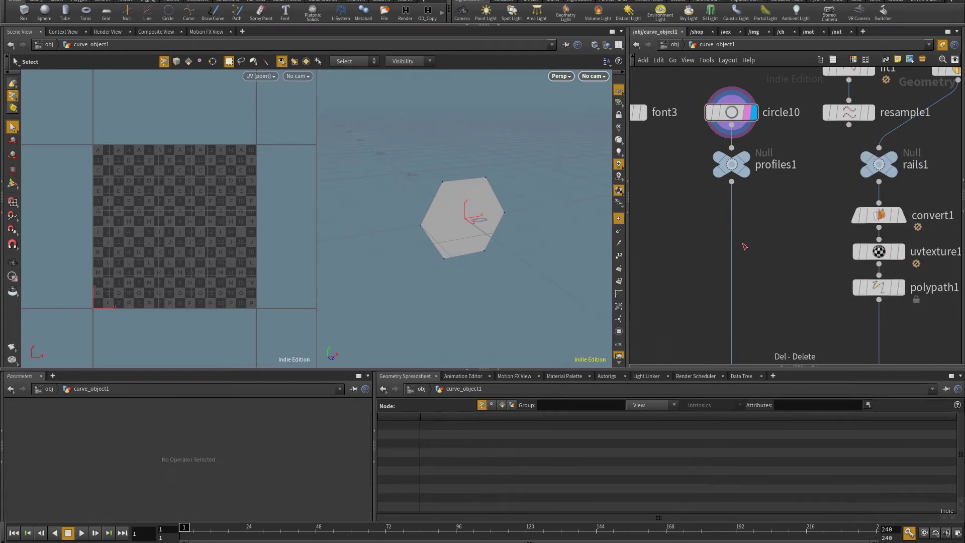
# Put polypath2 under profiles1 to show the six-point hexagon, and move it up-left.
pyautogui.moveTo(824, 285); pyautogui.dragTo(851, 191, button='middle')
pyautogui.click(766, 156)
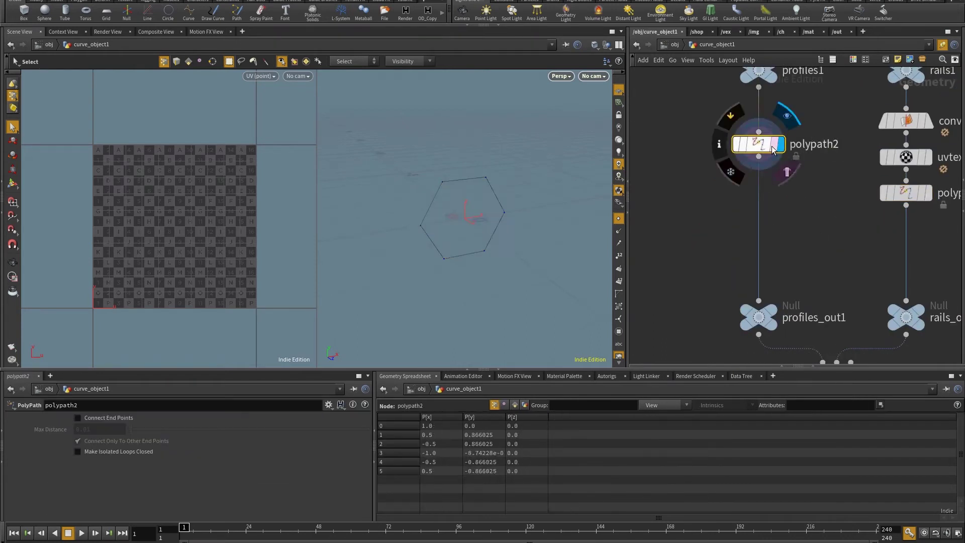
pyautogui.moveTo(425, 252); pyautogui.dragTo(488, 183)
pyautogui.press('s')
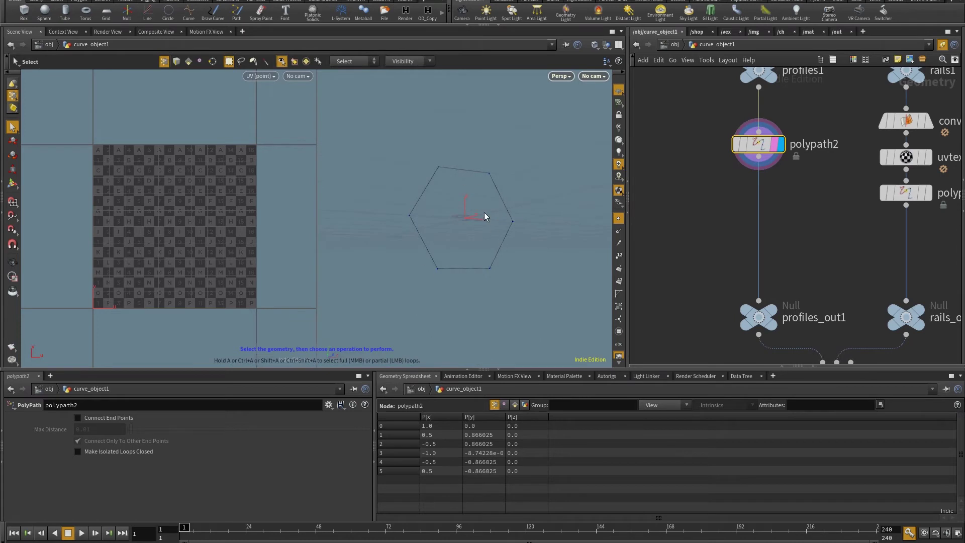
pyautogui.moveTo(485, 217); pyautogui.dragTo(406, 190)
pyautogui.moveTo(770, 151); pyautogui.dragTo(714, 128)
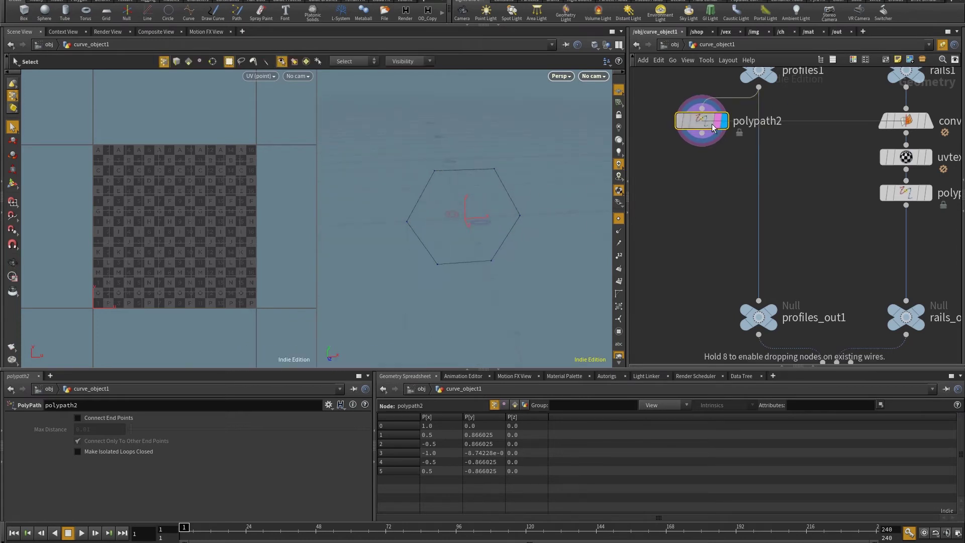
pyautogui.press('Escape')
pyautogui.moveTo(453, 191); pyautogui.dragTo(479, 226)
pyautogui.press('s')
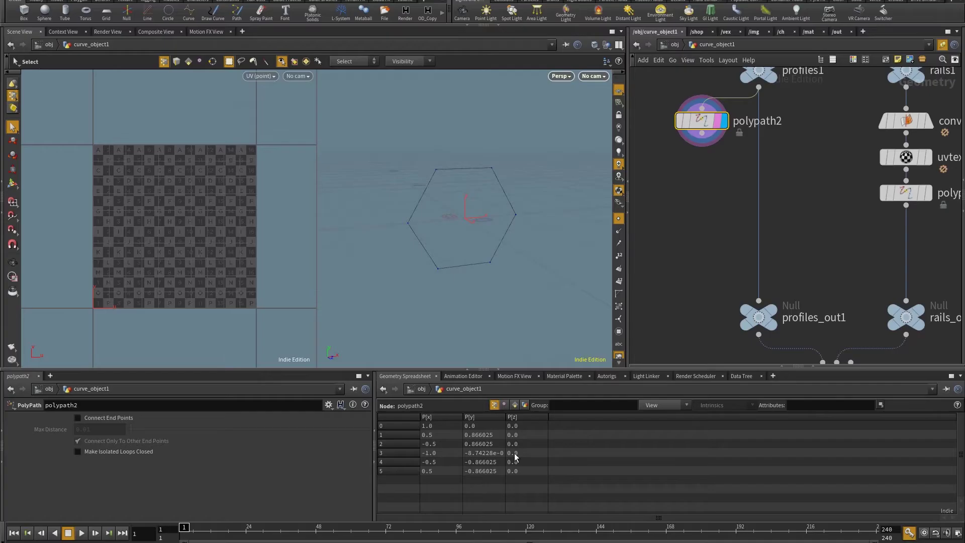
# Add a fuse1 node below polypath2, display it, and set it to Unique, giving 7 points.
pyautogui.press('Tab')
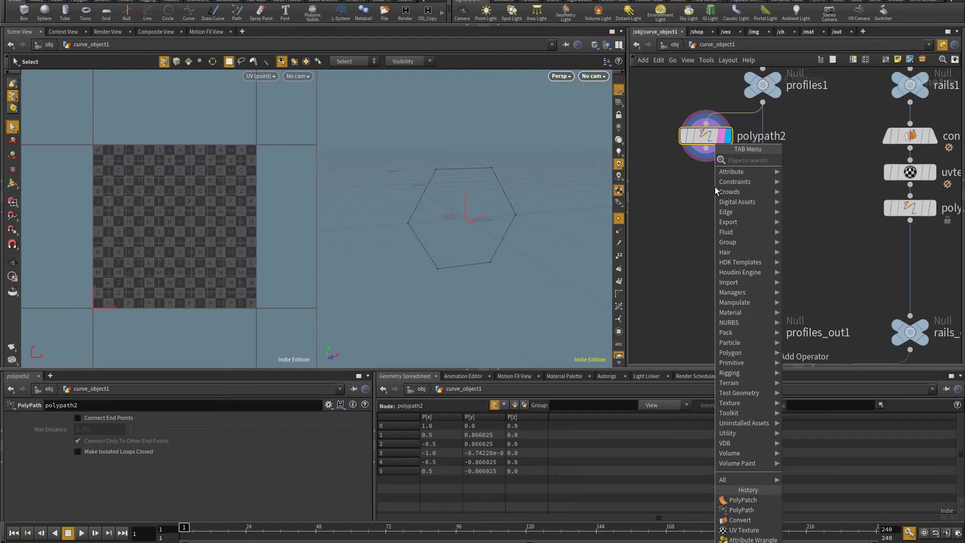
pyautogui.write('fuse')
pyautogui.press('Return')
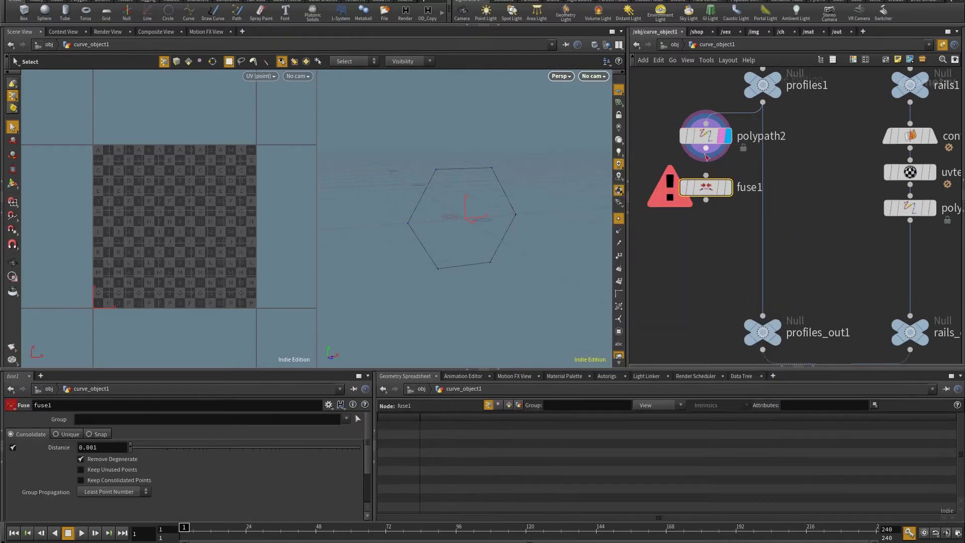
pyautogui.moveTo(706, 149); pyautogui.dragTo(706, 176)
pyautogui.click(727, 187)
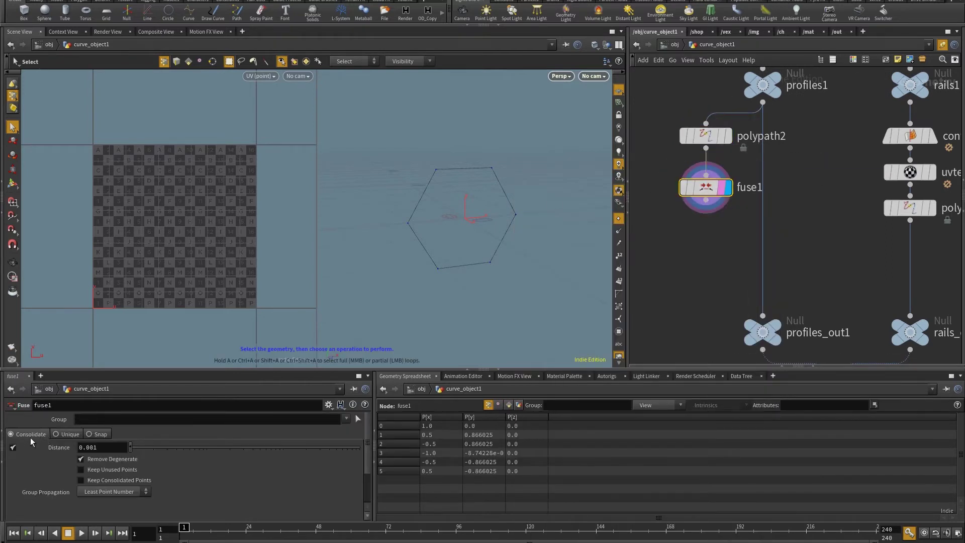
pyautogui.click(69, 433)
pyautogui.middleClick(707, 135)
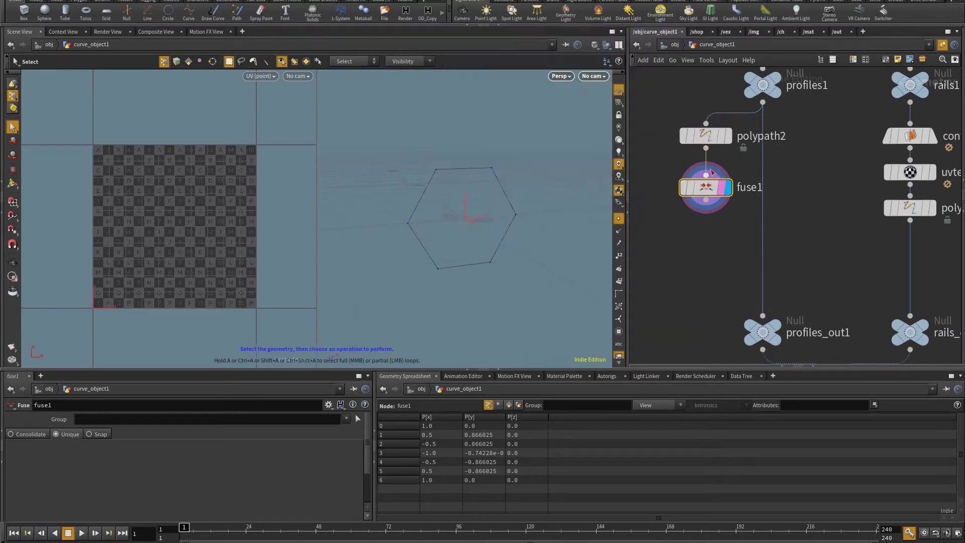
pyautogui.middleClick(709, 196)
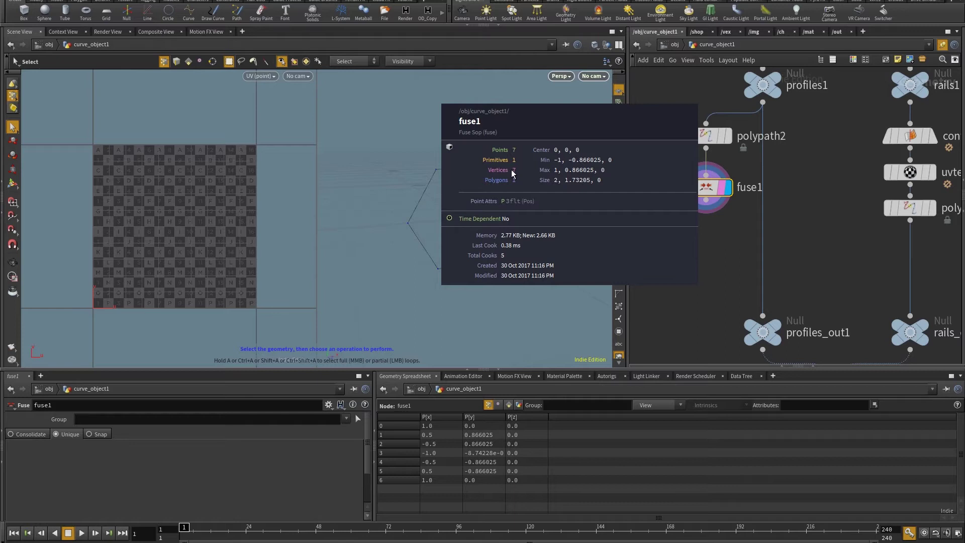
# Show point numbers and move point 6 to confirm it is separate, then delete the test edit node.
pyautogui.click(619, 256)
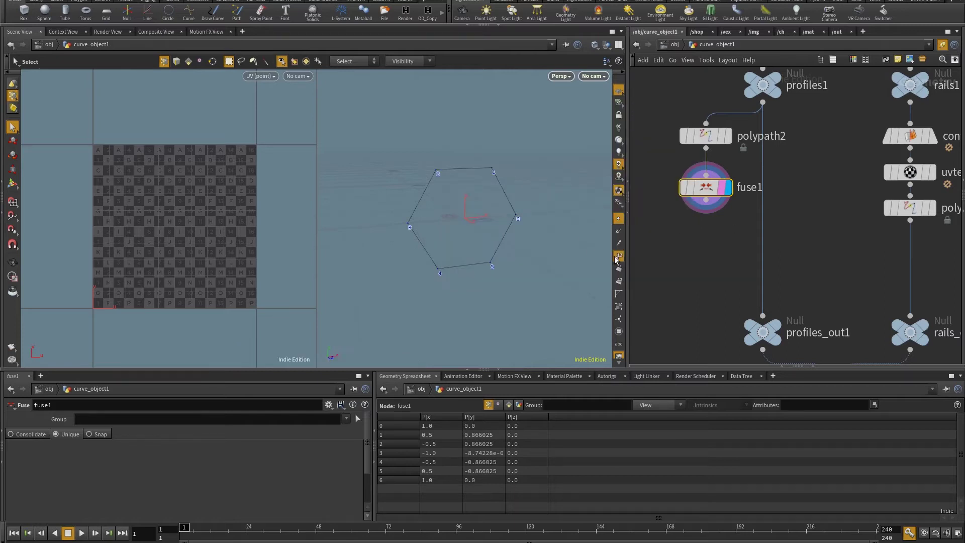
pyautogui.hotkey('space', 'h')
pyautogui.click(536, 222)
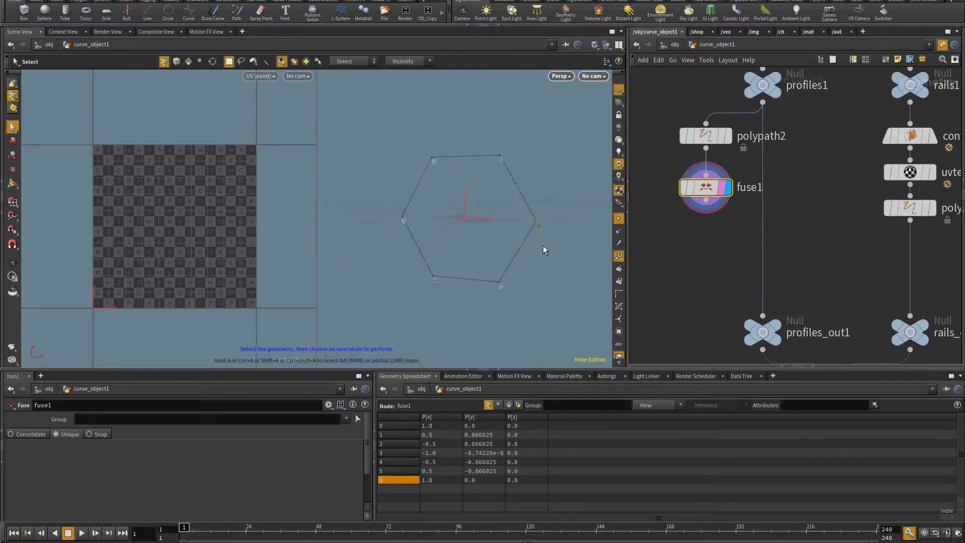
pyautogui.press('t')
pyautogui.moveTo(543, 220); pyautogui.dragTo(550, 254)
pyautogui.press('Escape')
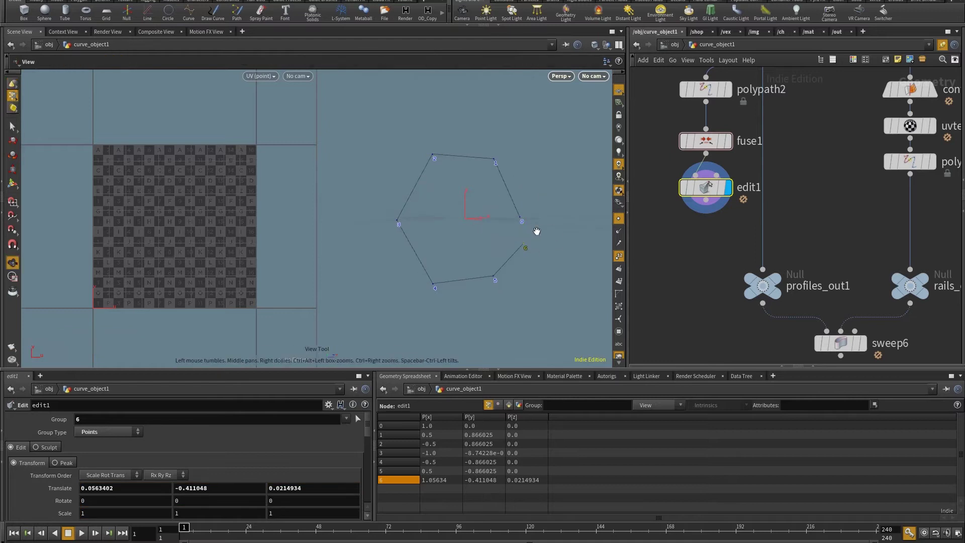
pyautogui.press('Delete')
pyautogui.moveTo(702, 148); pyautogui.dragTo(705, 207, button='middle')
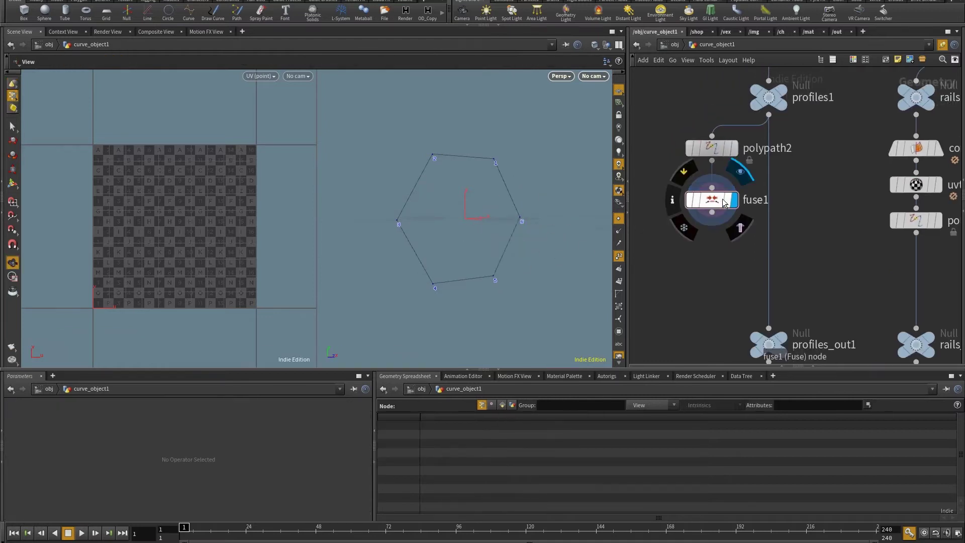
# Copy convert1, uvtexture1 and polypath1 from the rails chain and paste them under fuse1.
pyautogui.moveTo(705, 207); pyautogui.dragTo(724, 138)
pyautogui.click(712, 148)
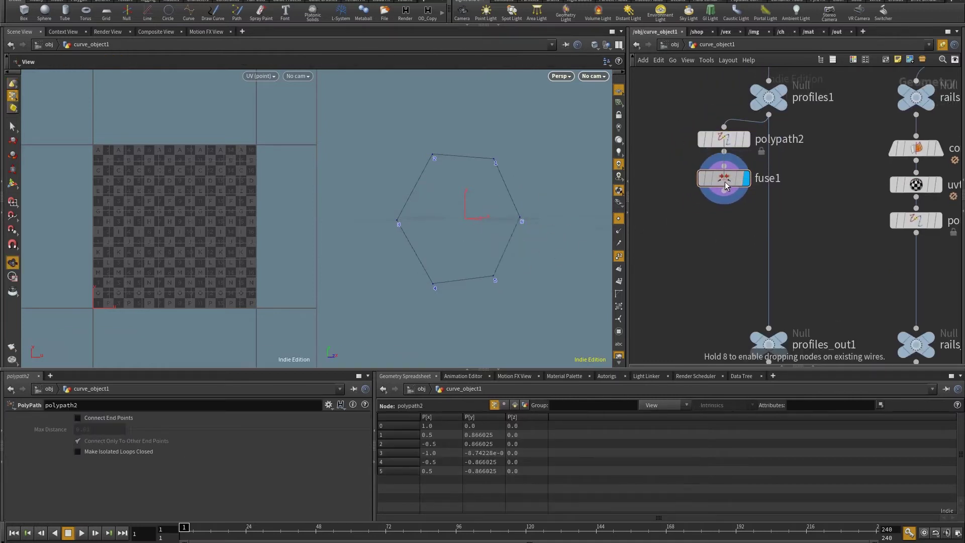
pyautogui.moveTo(878, 175); pyautogui.dragTo(851, 144, button='middle')
pyautogui.scroll(-3, 840, 227)
pyautogui.scroll(3, 852, 168)
pyautogui.moveTo(845, 144); pyautogui.dragTo(925, 239)
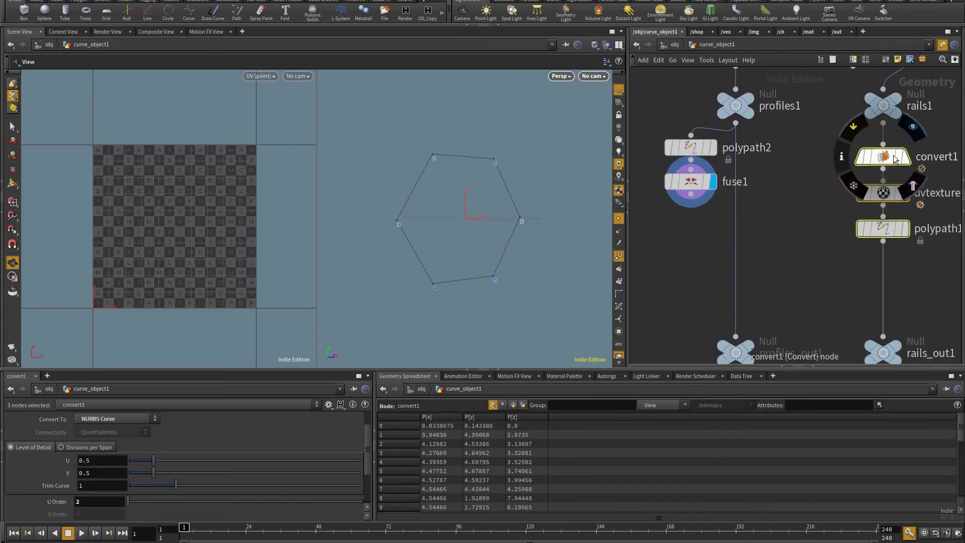
pyautogui.hotkey('ctrl', 'c')
pyautogui.hotkey('ctrl', 'v')
pyautogui.click(704, 220)
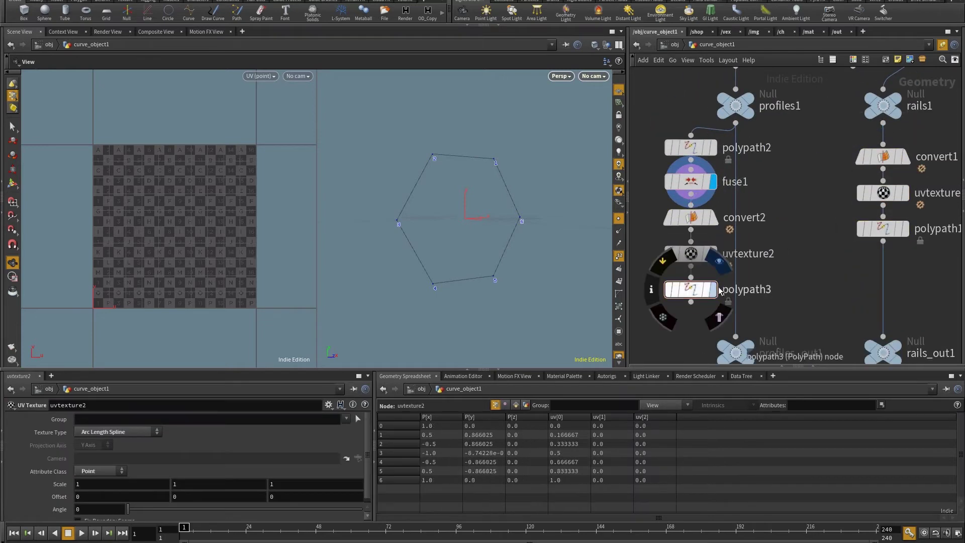
# Inspect polypath3's profile UV points, then display and select sweep6's swept tube.
pyautogui.click(698, 295)
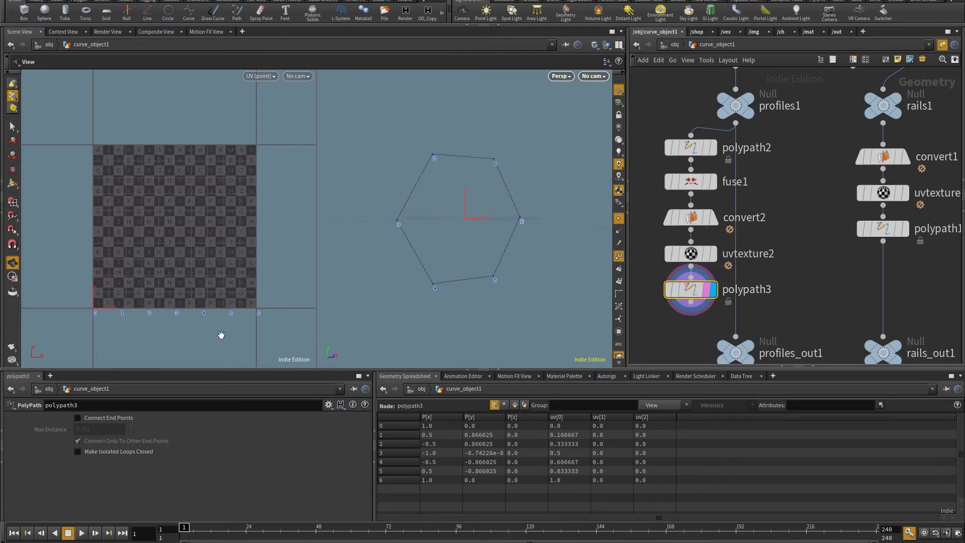
pyautogui.press('s')
pyautogui.moveTo(286, 254); pyautogui.dragTo(41, 358)
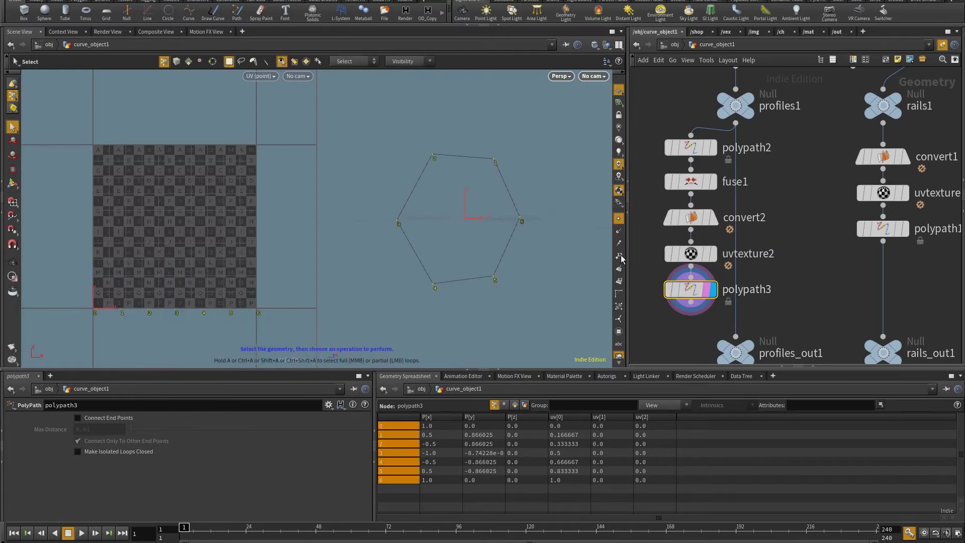
pyautogui.scroll(-5, 797, 217)
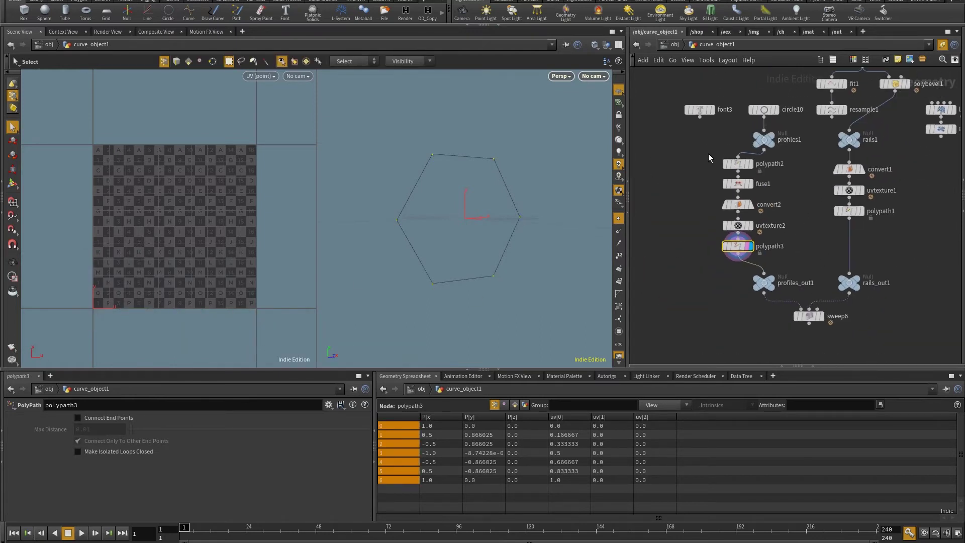
pyautogui.moveTo(738, 163); pyautogui.dragTo(822, 255)
pyautogui.scroll(3, 818, 231)
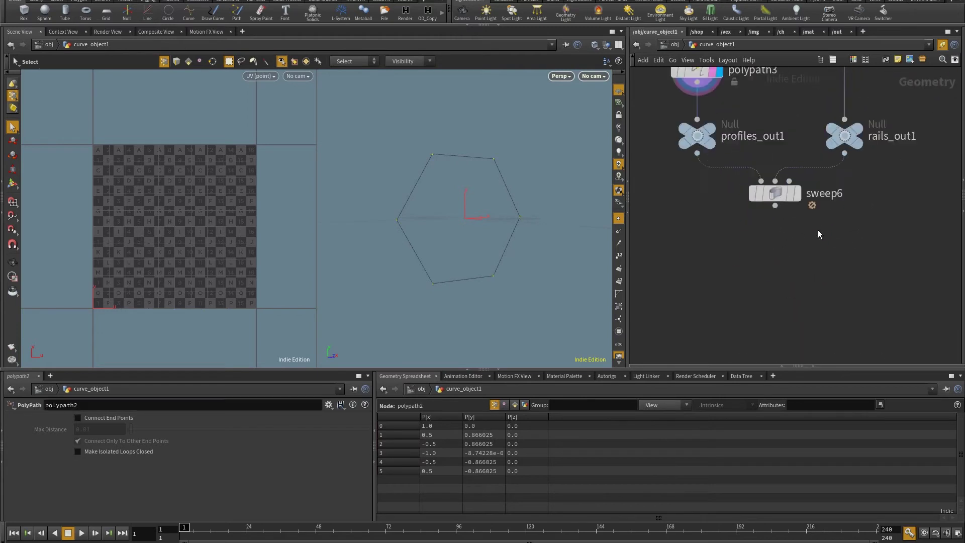
pyautogui.click(796, 193)
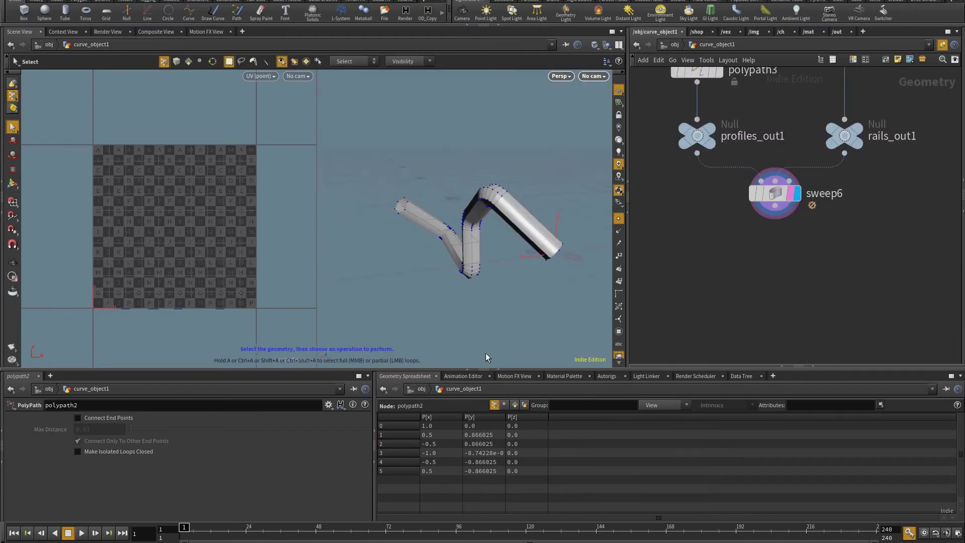
pyautogui.scroll(-3, 913, 248)
pyautogui.scroll(3, 810, 319)
pyautogui.click(830, 316)
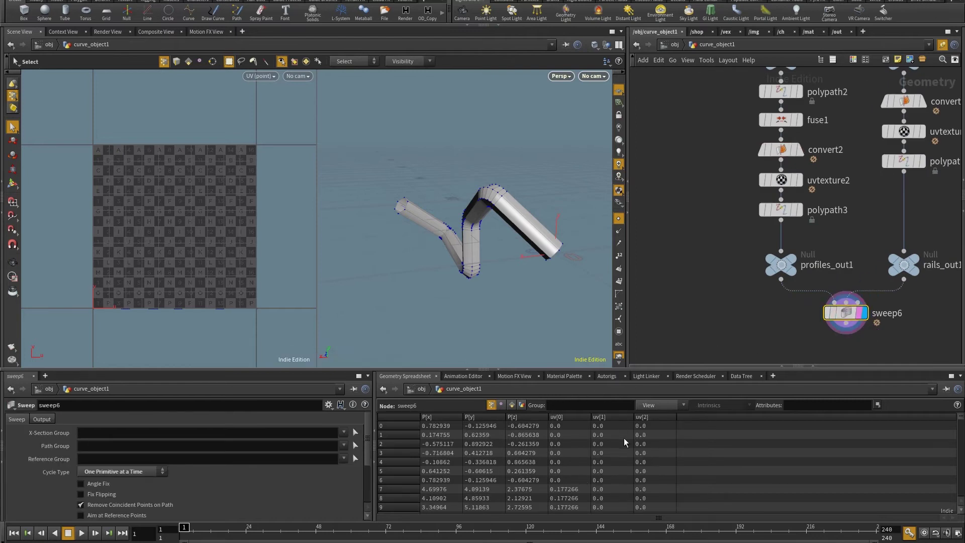
# Add attribwrangle1 wired from polypath3 and display its output.
pyautogui.scroll(-3, 714, 196)
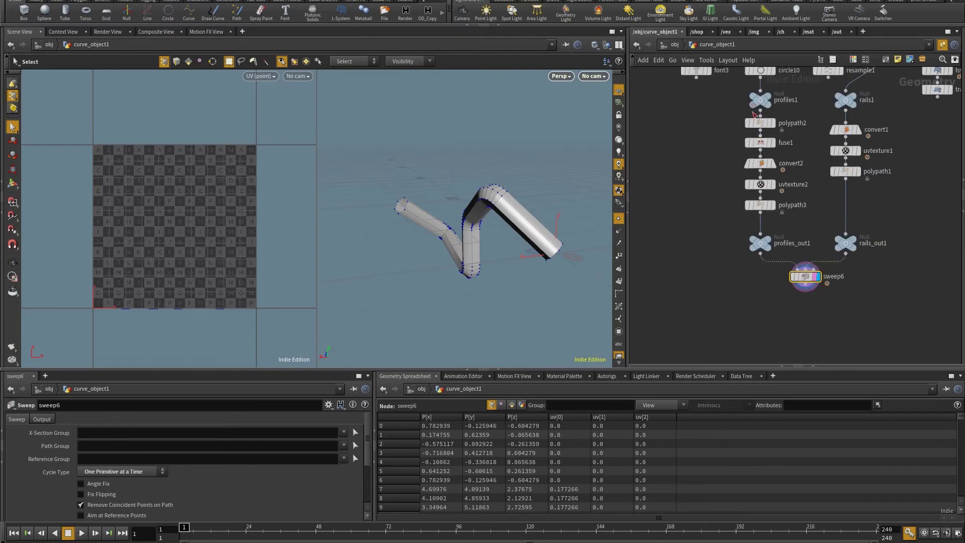
pyautogui.moveTo(752, 208); pyautogui.dragTo(745, 242, button='middle')
pyautogui.click(839, 276)
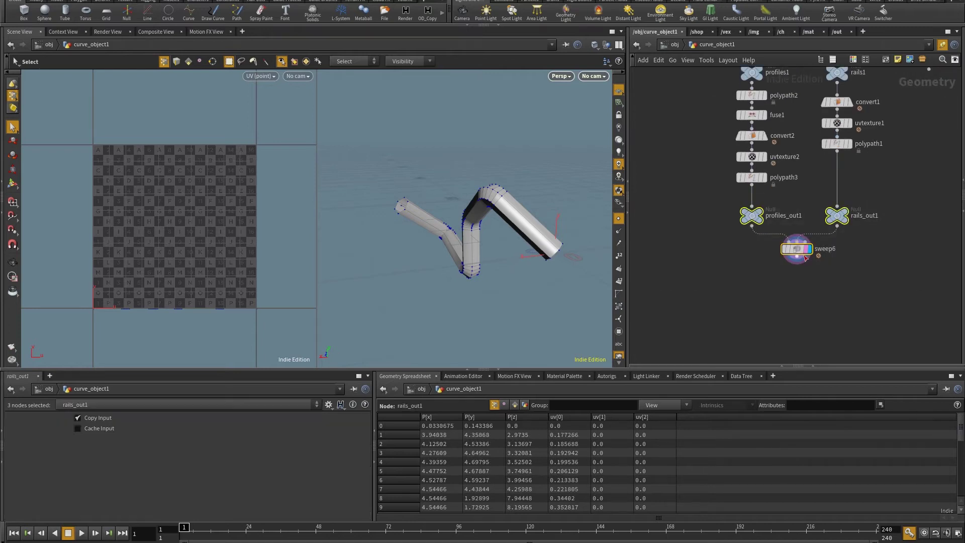
pyautogui.scroll(3, 780, 188)
pyautogui.press('Tab')
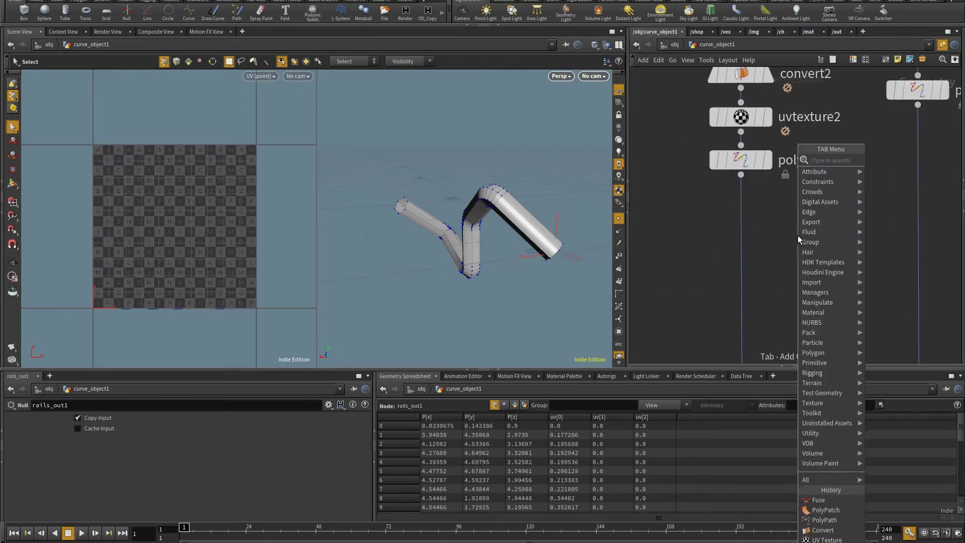
pyautogui.write('wrangle')
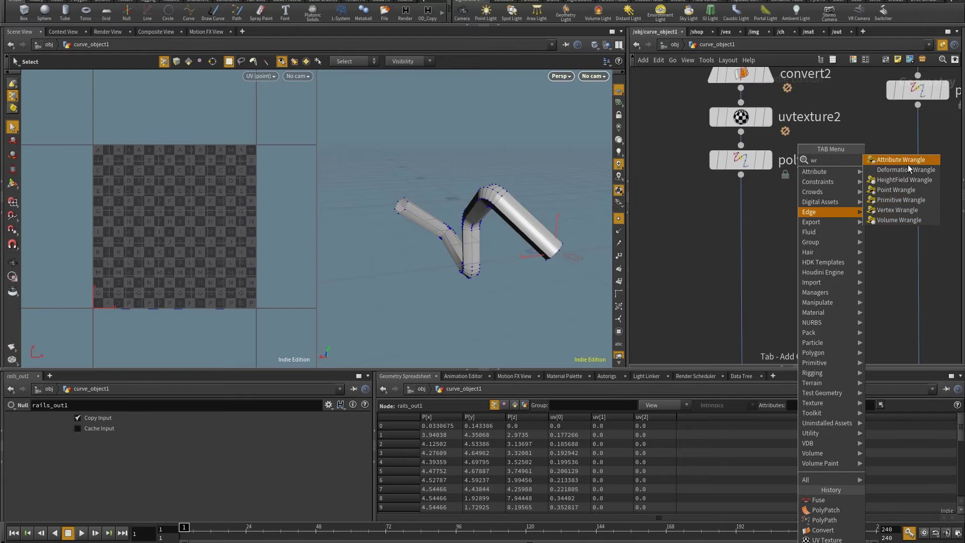
pyautogui.click(908, 165)
pyautogui.click(770, 222)
pyautogui.moveTo(741, 175); pyautogui.dragTo(751, 206)
pyautogui.moveTo(770, 221); pyautogui.dragTo(741, 239)
pyautogui.click(768, 239)
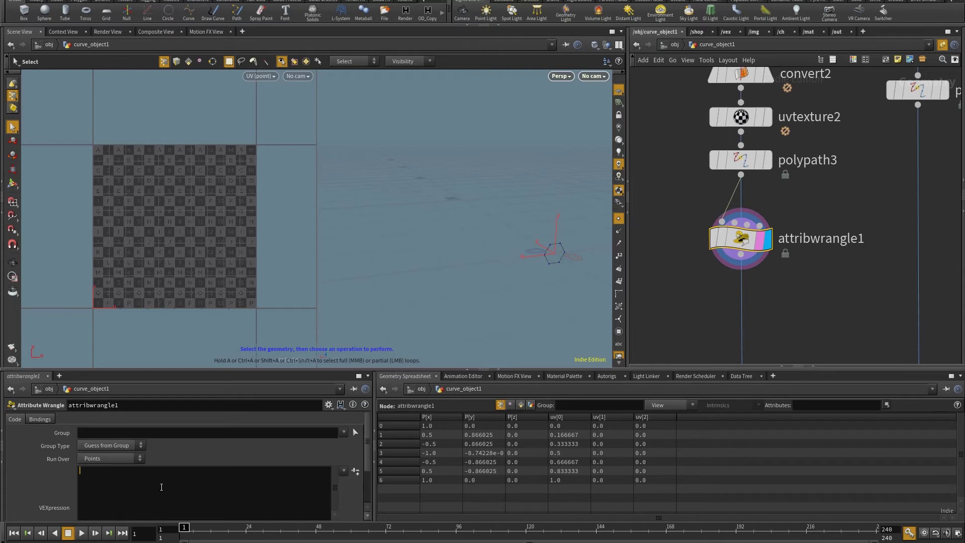
pyautogui.write('f@y = v@uv.x;')
pyautogui.click(801, 279)
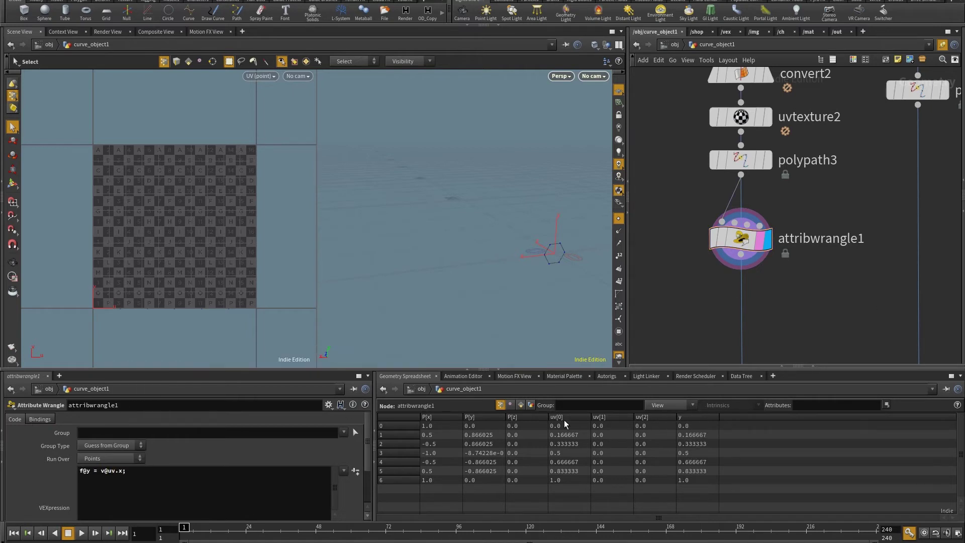
pyautogui.scroll(-5, 804, 226)
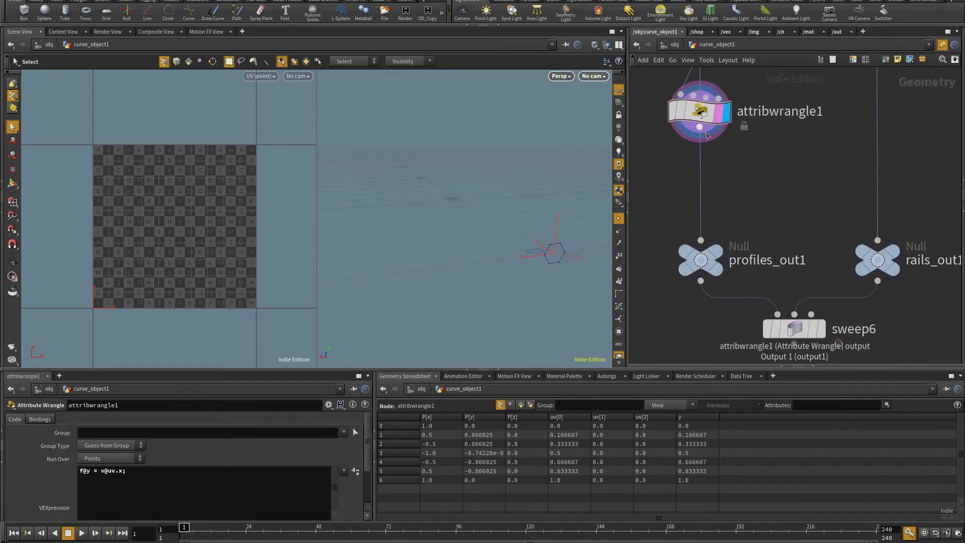
pyautogui.click(825, 273)
pyautogui.press('Escape')
pyautogui.moveTo(553, 246); pyautogui.dragTo(516, 245)
pyautogui.press('s')
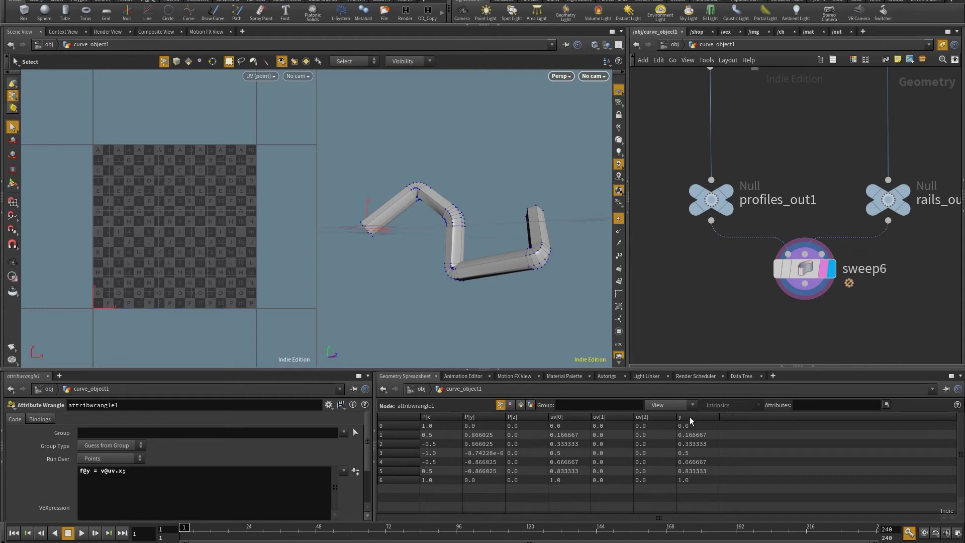
pyautogui.moveTo(690, 426); pyautogui.dragTo(694, 482)
pyautogui.moveTo(603, 426); pyautogui.dragTo(616, 487)
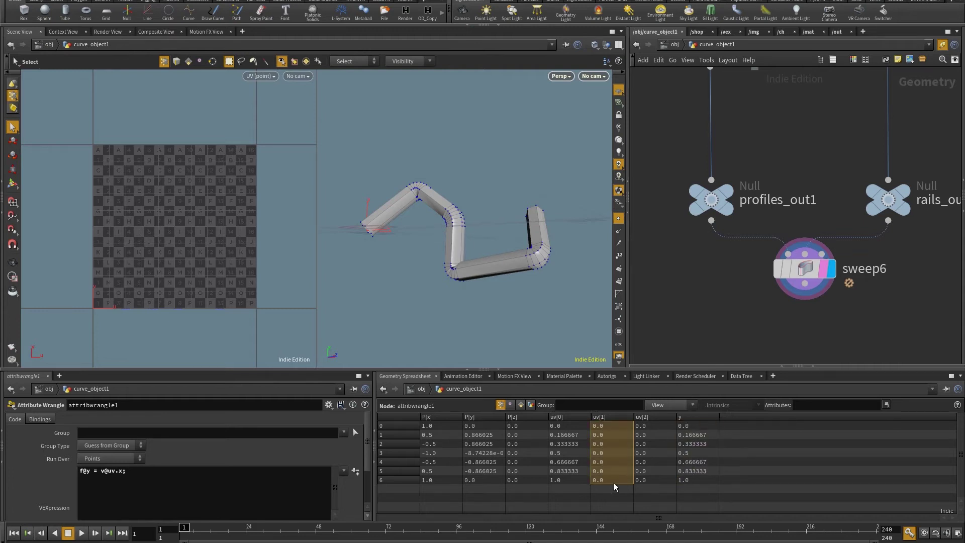
pyautogui.scroll(-3, 766, 306)
# Move profiles_out1, rails_out1 and sweep6 up and place attribwrangle2 below sweep6.
pyautogui.moveTo(855, 307); pyautogui.dragTo(724, 253)
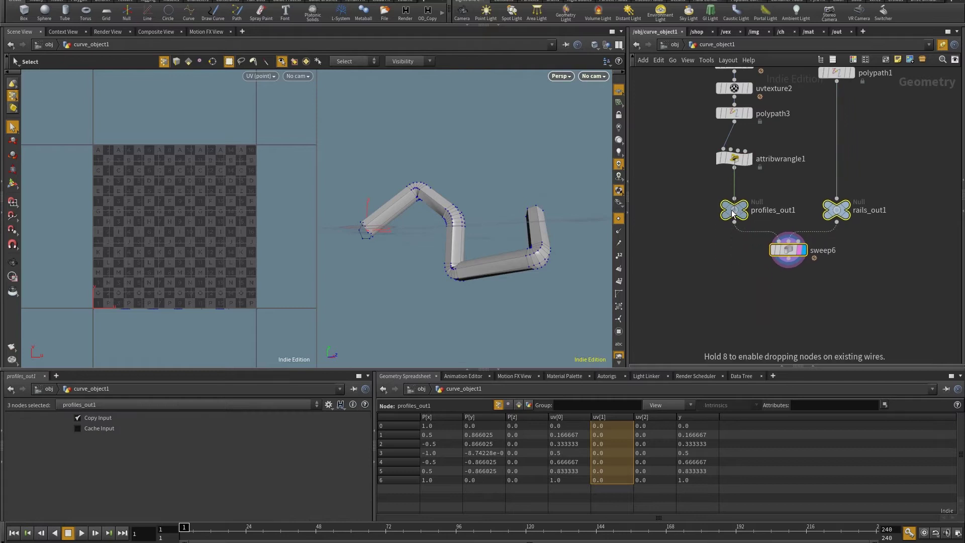
pyautogui.moveTo(733, 214); pyautogui.dragTo(731, 203)
pyautogui.click(714, 181)
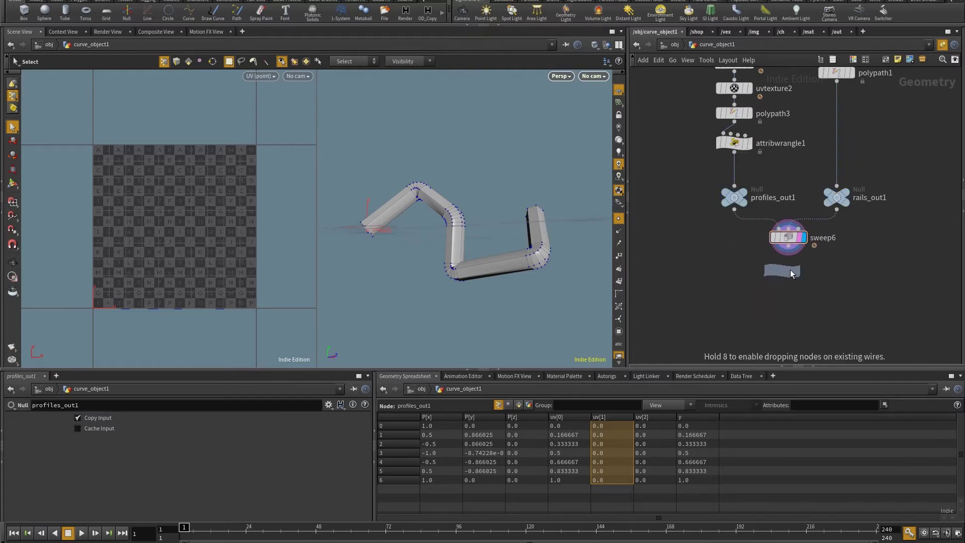
pyautogui.click(790, 269)
pyautogui.scroll(2, 731, 304)
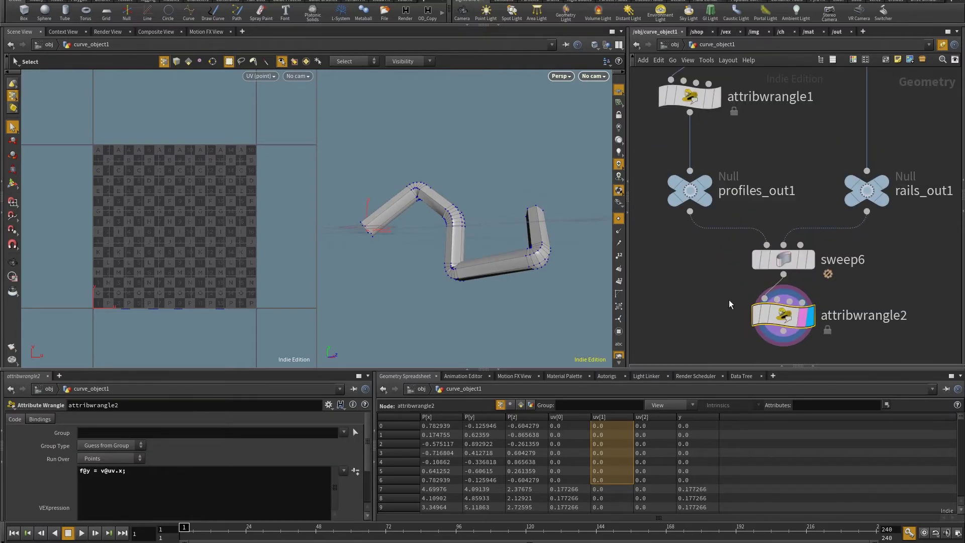
pyautogui.click(187, 469)
pyautogui.hotkey('ctrl', 'a')
pyautogui.write('v')
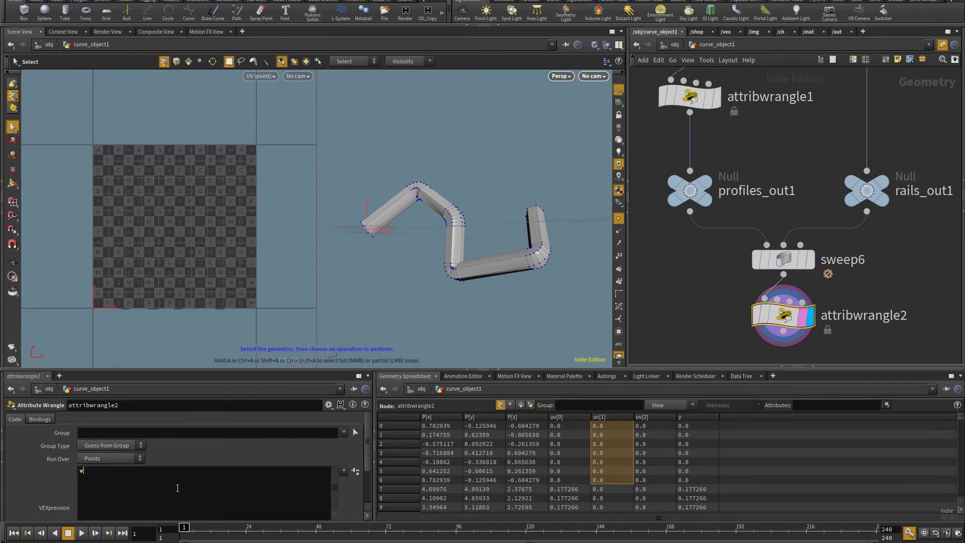
pyautogui.write('@uv.y = f@y;')
pyautogui.press('Escape')
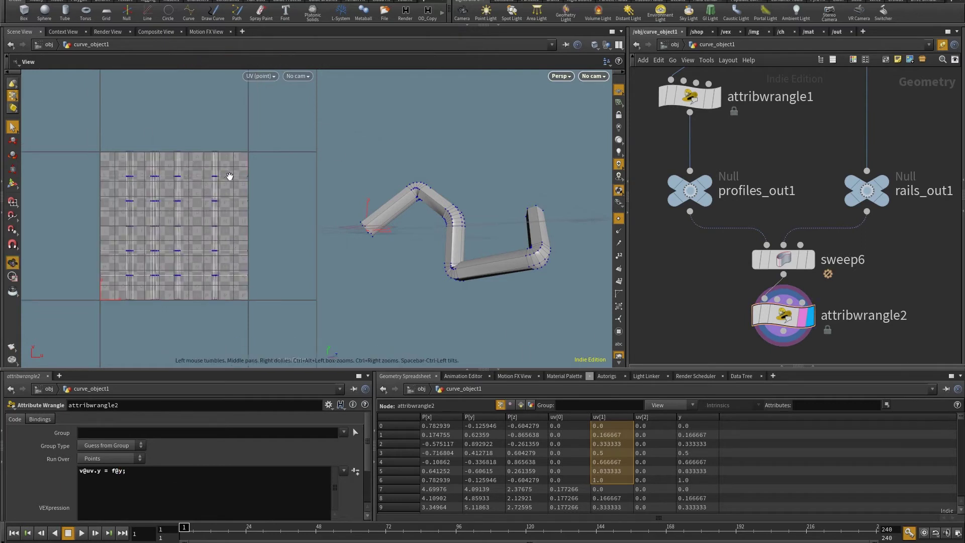
pyautogui.scroll(1, 207, 160)
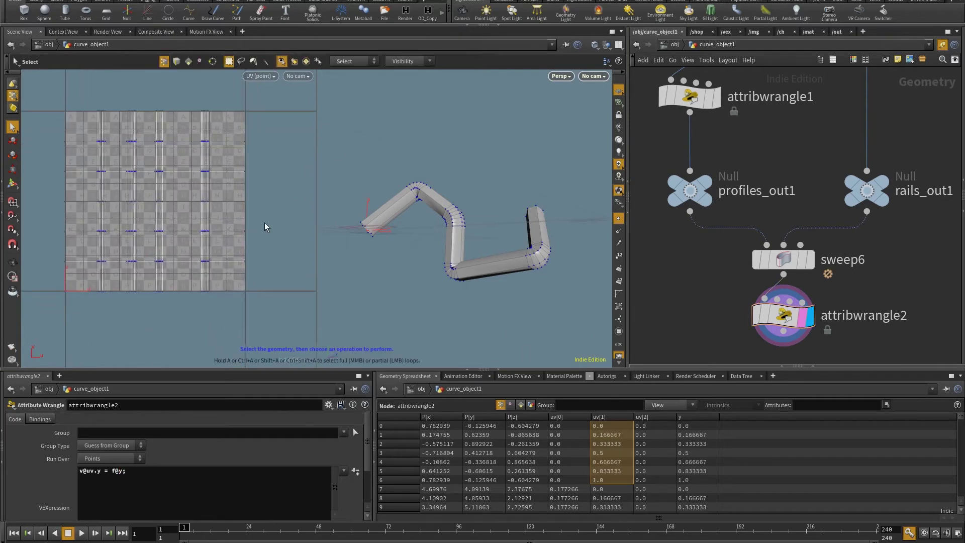
pyautogui.moveTo(392, 233); pyautogui.dragTo(327, 199)
# Add a UV Quick Shade node (uvq) below attribwrangle2.
pyautogui.press('s')
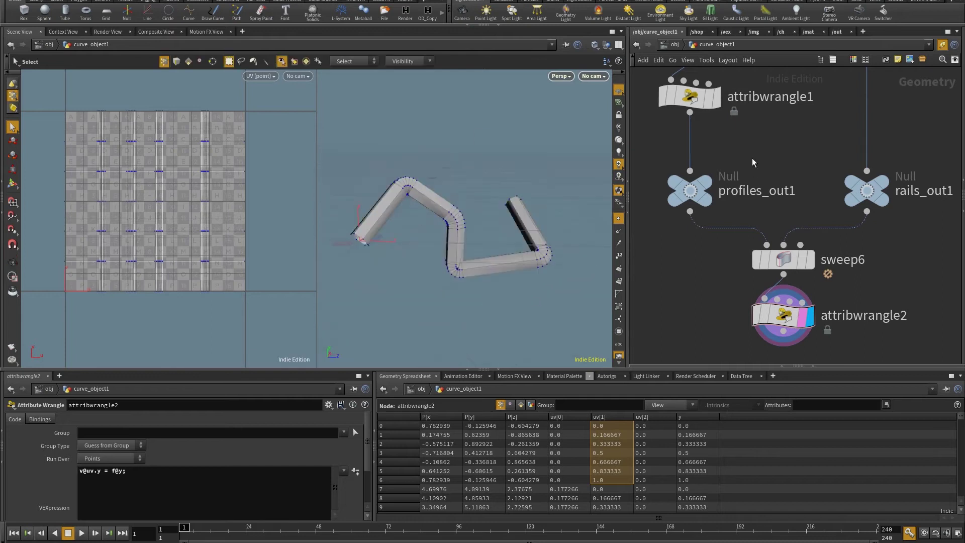
pyautogui.moveTo(705, 327); pyautogui.dragTo(698, 273, button='middle')
pyautogui.press('Tab')
pyautogui.write('uvq')
pyautogui.press('Return')
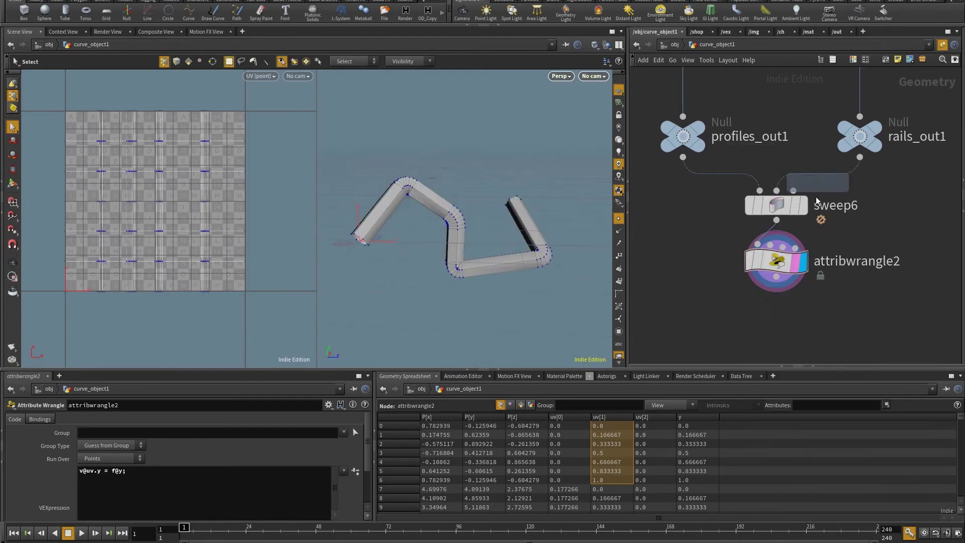
pyautogui.click(780, 290)
# Orbit around the grid-textured tube to inspect its UVs at the bent corner.
pyautogui.press('Escape')
pyautogui.moveTo(502, 236); pyautogui.dragTo(486, 252)
pyautogui.scroll(5, 487, 252)
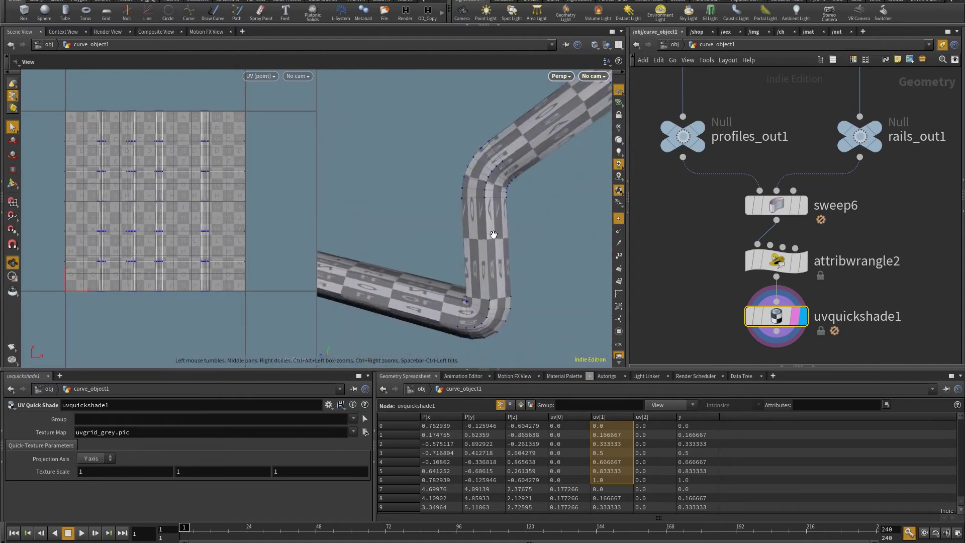
pyautogui.scroll(-5, 450, 239)
pyautogui.moveTo(431, 296); pyautogui.dragTo(397, 251)
pyautogui.press('s')
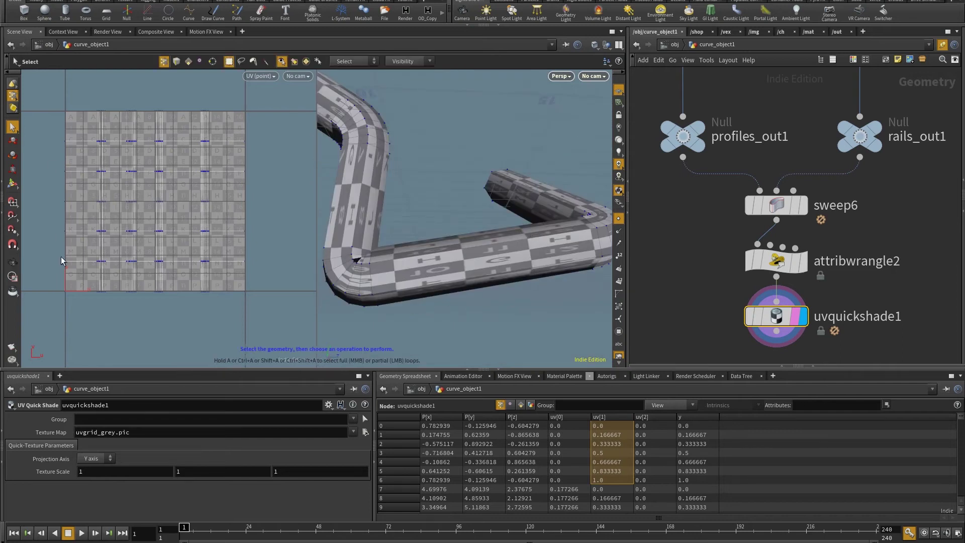
pyautogui.moveTo(476, 186); pyautogui.dragTo(402, 204)
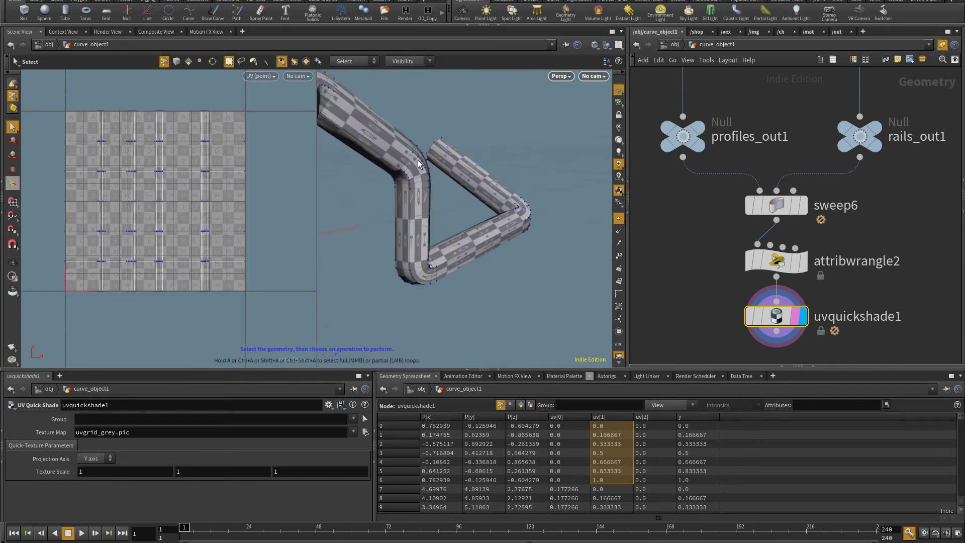
pyautogui.press('Escape')
pyautogui.scroll(-5, 493, 201)
pyautogui.moveTo(494, 201); pyautogui.dragTo(458, 241)
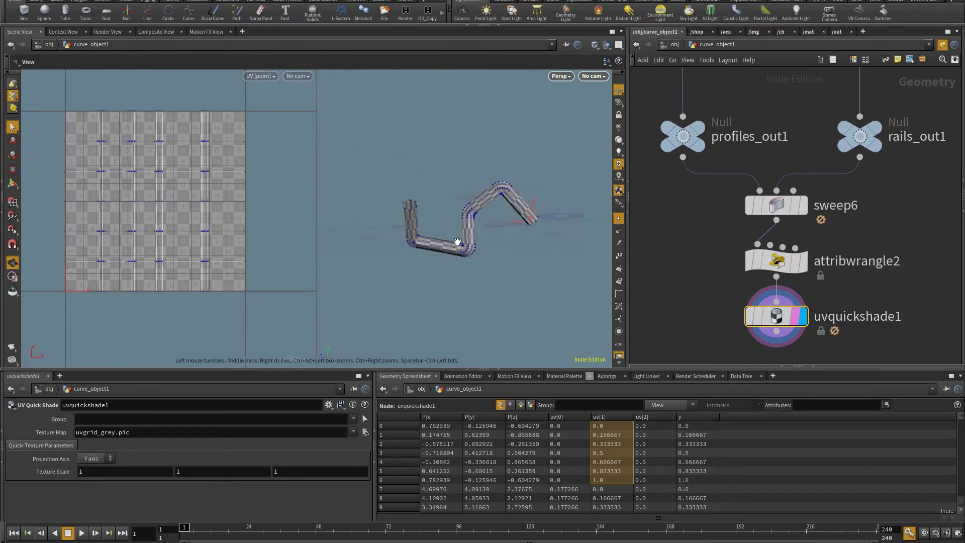
pyautogui.scroll(3, 458, 242)
pyautogui.press('s')
# Check the rails_out1 curve and profiles_out1 hexagon, then redisplay uvquickshade1.
pyautogui.press('r')
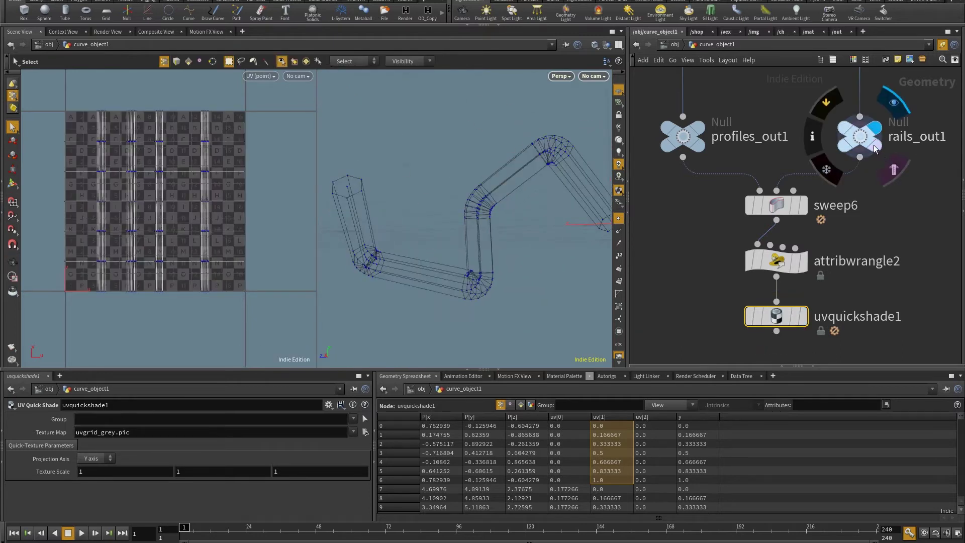
pyautogui.click(874, 147)
pyautogui.moveTo(494, 240); pyautogui.dragTo(561, 147)
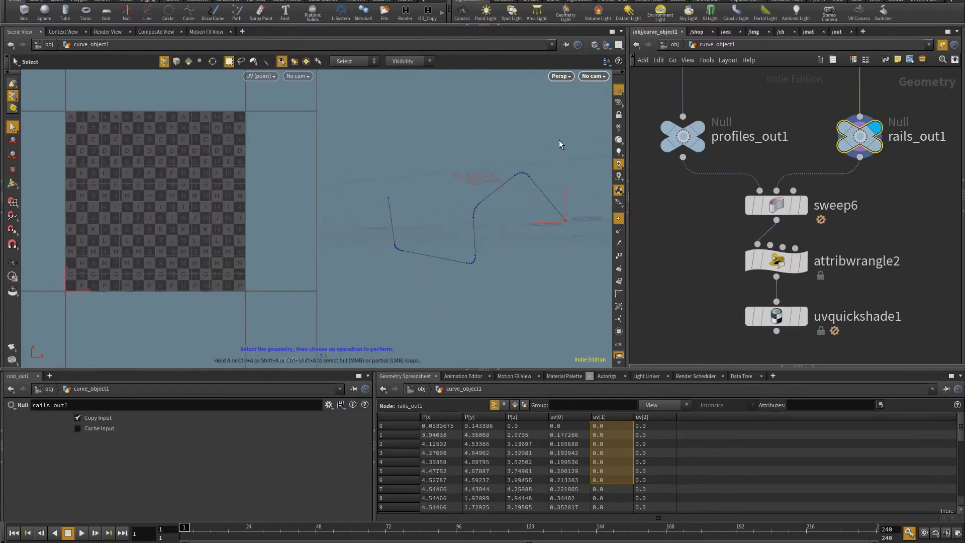
pyautogui.click(697, 149)
pyautogui.press('Escape')
pyautogui.moveTo(528, 231); pyautogui.dragTo(546, 211)
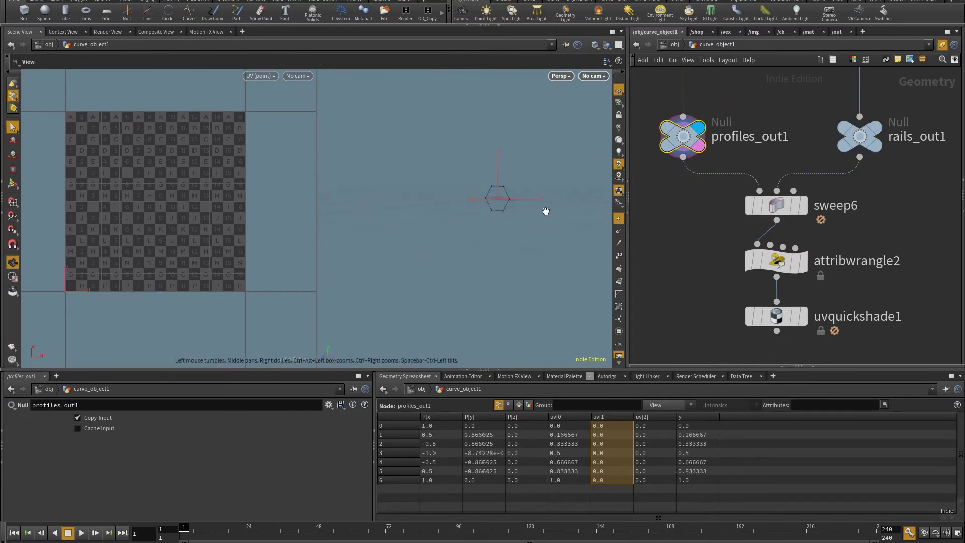
pyautogui.press('s')
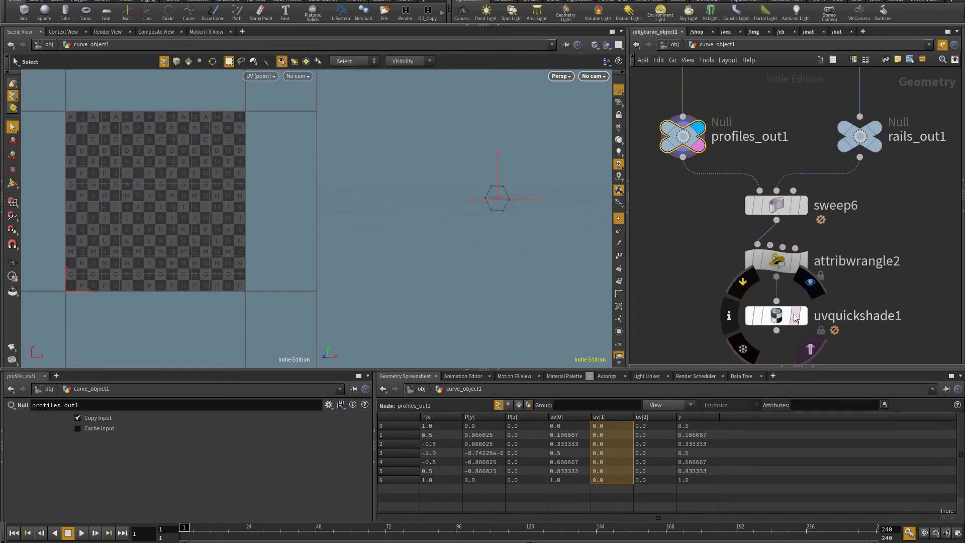
pyautogui.press('r')
pyautogui.click(777, 316)
# Box-select profiles_out1 through uvquickshade1, then select attribwrangle1.
pyautogui.scroll(-5, 512, 272)
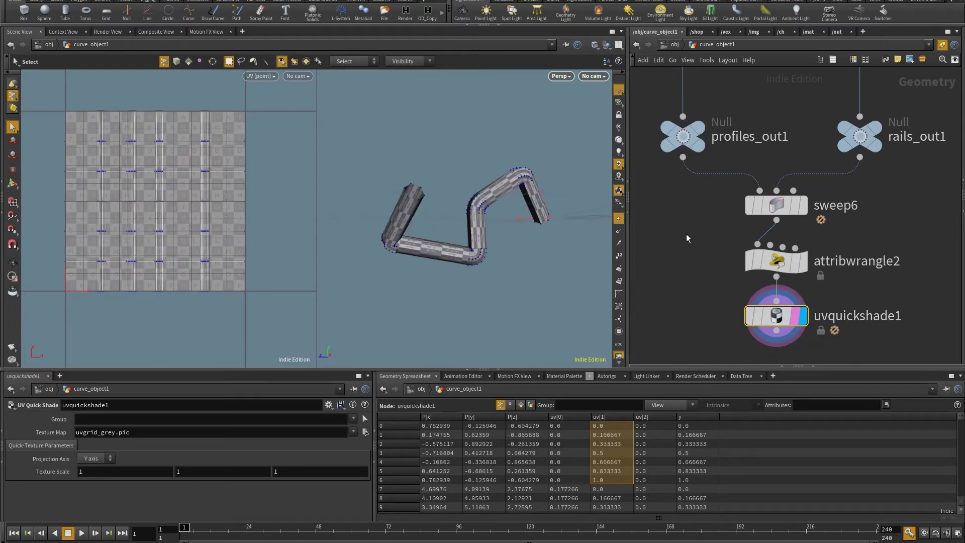
pyautogui.moveTo(686, 234); pyautogui.dragTo(713, 328, button='middle')
pyautogui.moveTo(824, 201); pyautogui.dragTo(810, 106, button='middle')
pyautogui.moveTo(896, 304); pyautogui.dragTo(672, 113)
pyautogui.moveTo(759, 98); pyautogui.dragTo(765, 200, button='middle')
pyautogui.click(709, 143)
# Display attribwrangle1 and add the measuredperimeter intrinsic column to the Primitives spreadsheet.
pyautogui.click(730, 143)
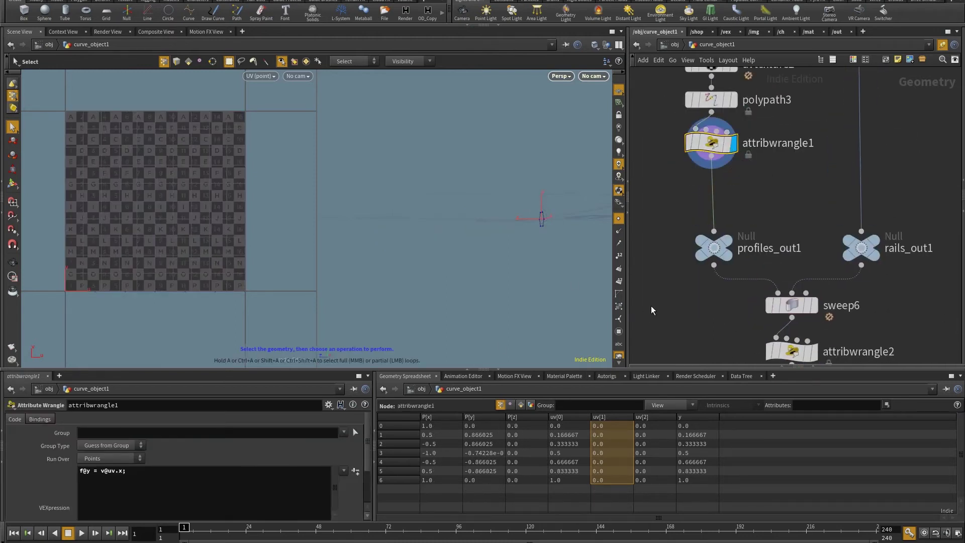
pyautogui.click(521, 405)
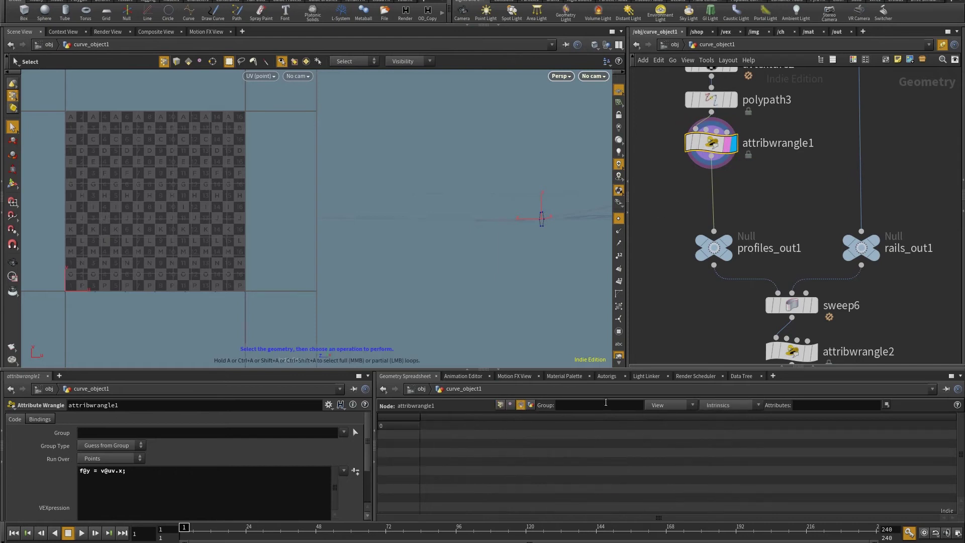
pyautogui.click(737, 400)
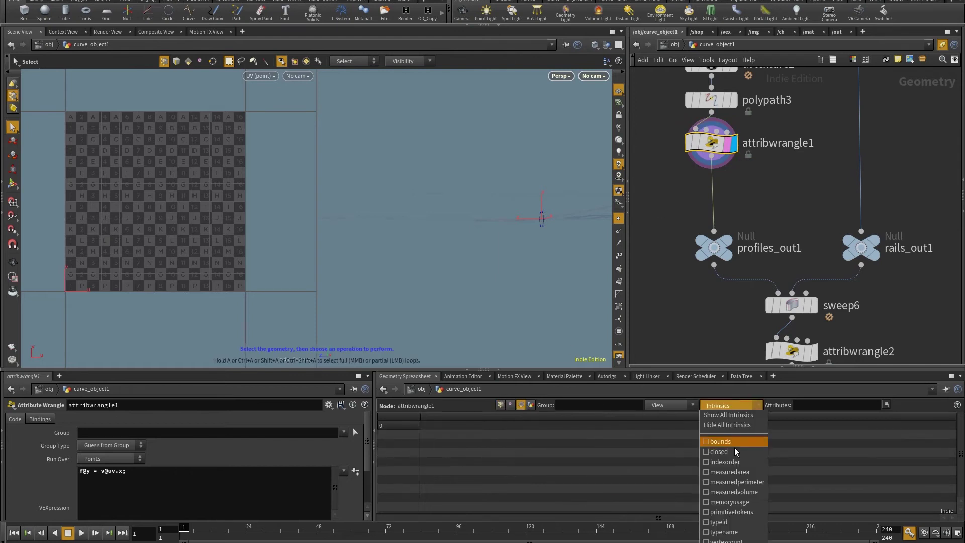
pyautogui.click(713, 483)
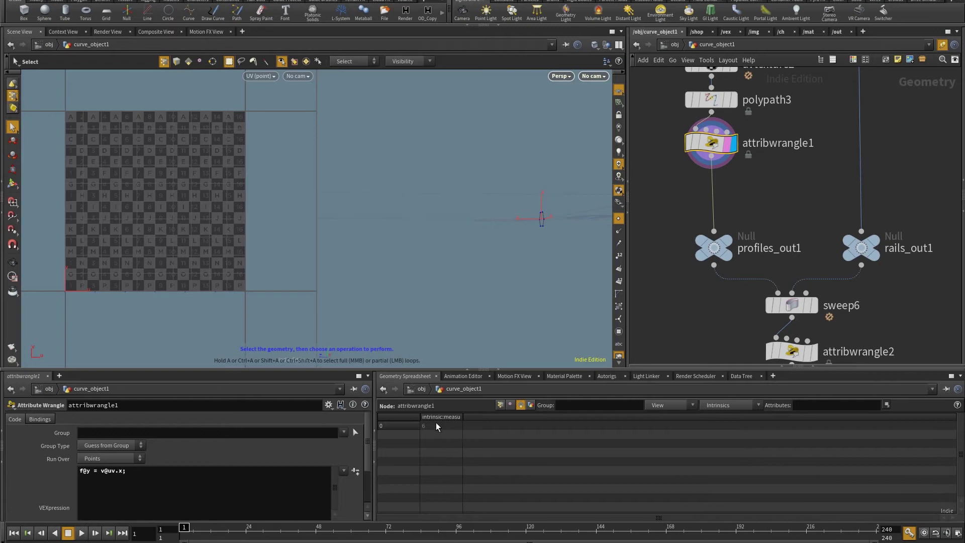
# Check polypath1's rail curve perimeter, then reselect and display attribwrangle1.
pyautogui.moveTo(828, 173); pyautogui.dragTo(809, 285, button='middle')
pyautogui.click(863, 154)
pyautogui.press('Escape')
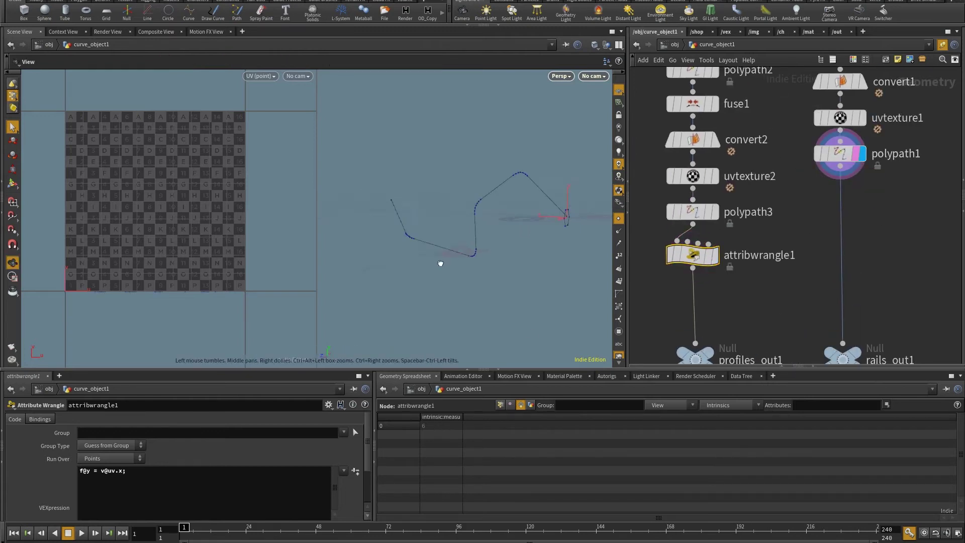
pyautogui.moveTo(442, 263); pyautogui.dragTo(523, 242)
pyautogui.press('s')
pyautogui.click(841, 154)
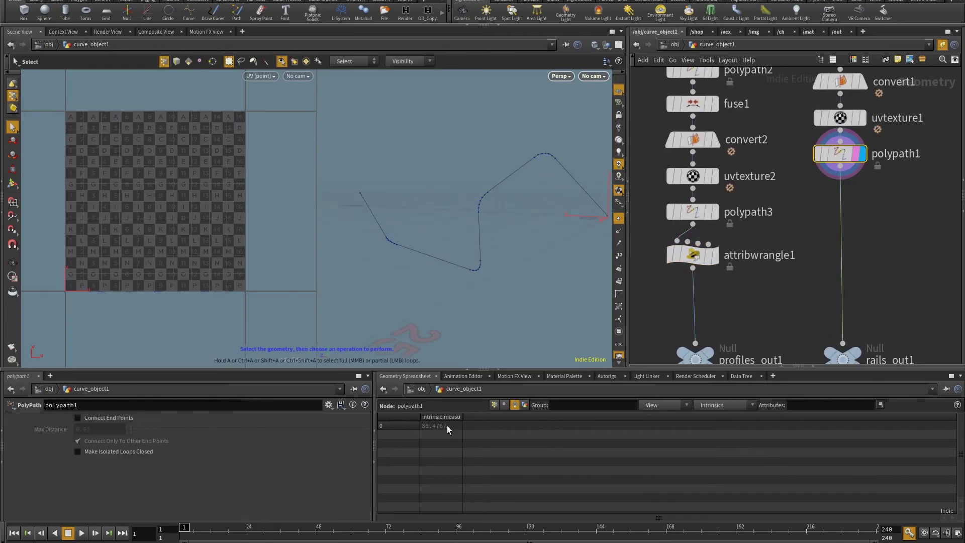
pyautogui.moveTo(460, 297); pyautogui.dragTo(466, 253)
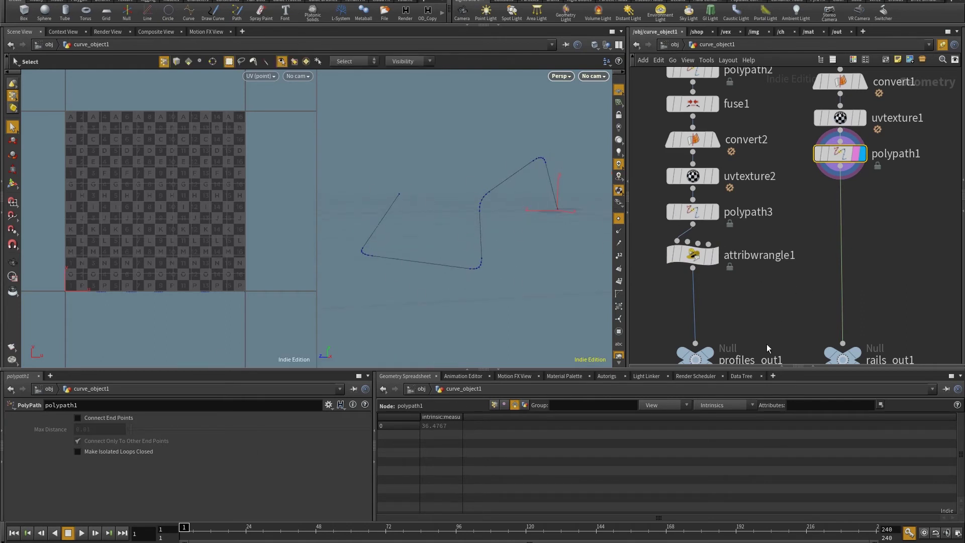
pyautogui.moveTo(767, 344); pyautogui.dragTo(818, 260, button='middle')
pyautogui.click(743, 171)
pyautogui.click(764, 171)
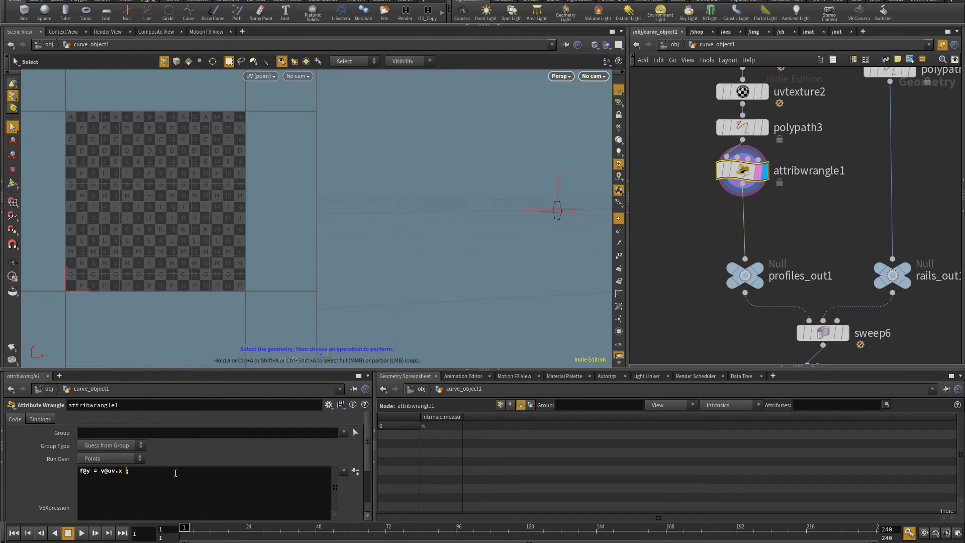
# Multiply uv.x by primintrinsic(0,"measuredperimeter",0) in attribwrangle1 and view point attributes.
pyautogui.write('prim')
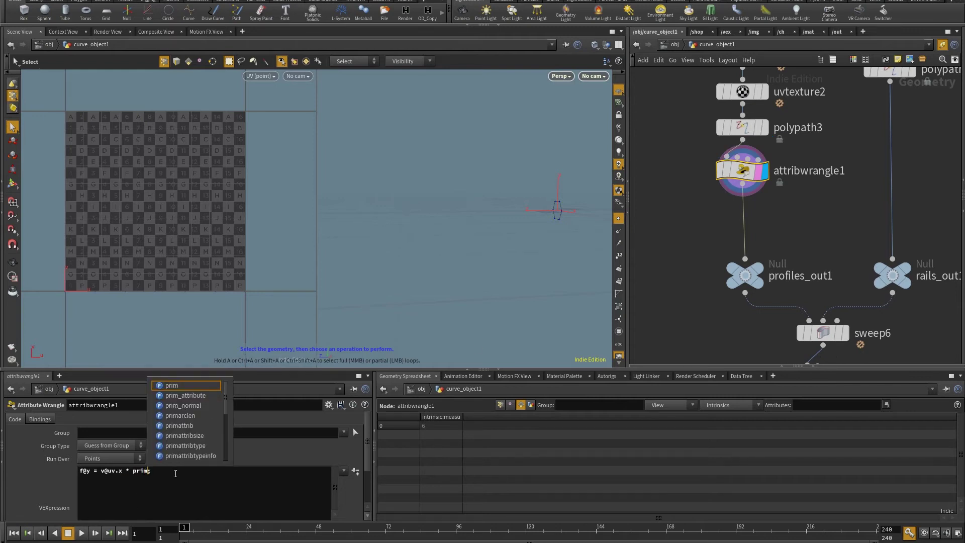
pyautogui.write('intrinsic(0,')
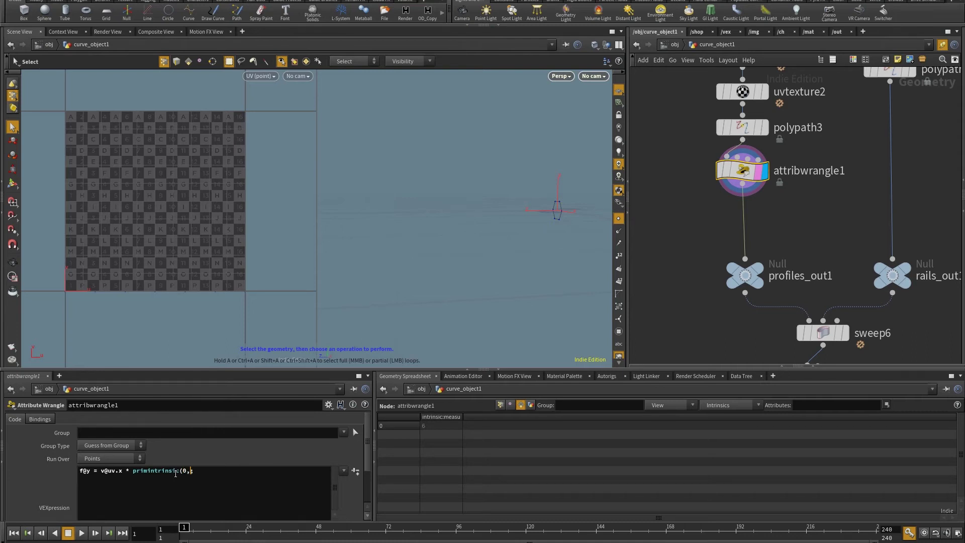
pyautogui.write('"measuredperimeter",0);')
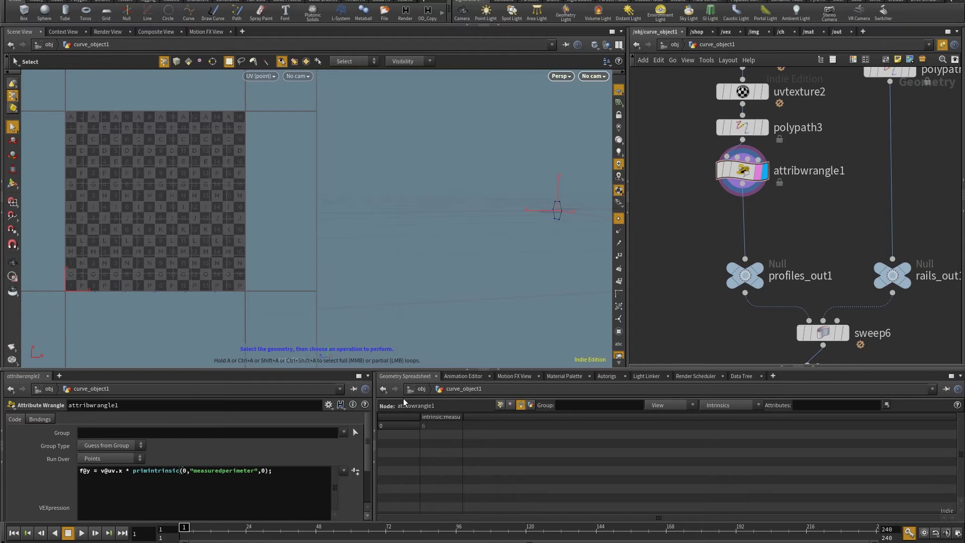
pyautogui.click(500, 405)
# Display attribwrangle2 and orbit and zoom the viewport to inspect the stretched UV strips.
pyautogui.moveTo(717, 299); pyautogui.dragTo(683, 176, button='middle')
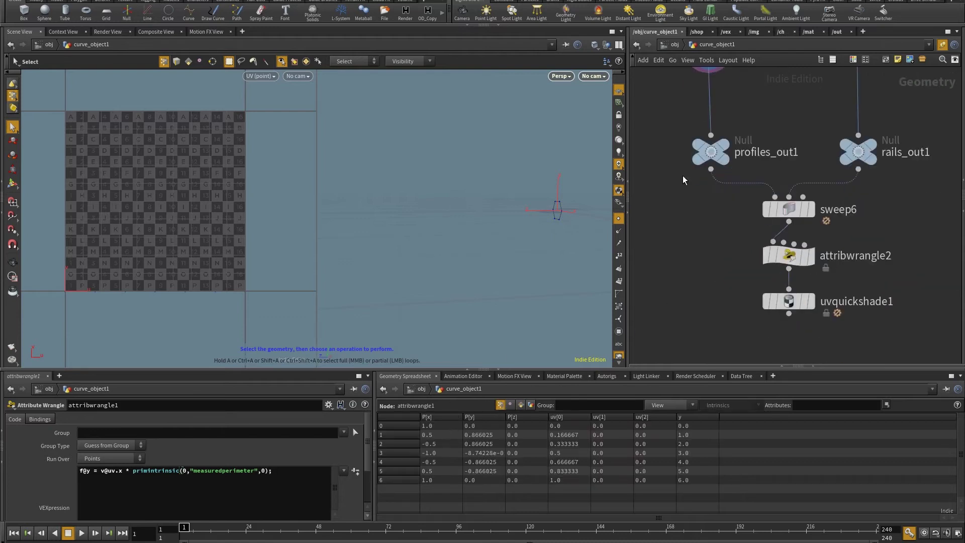
pyautogui.click(789, 256)
pyautogui.keyDown('alt'); pyautogui.moveTo(502, 286); pyautogui.dragTo(324, 241); pyautogui.keyUp('alt')
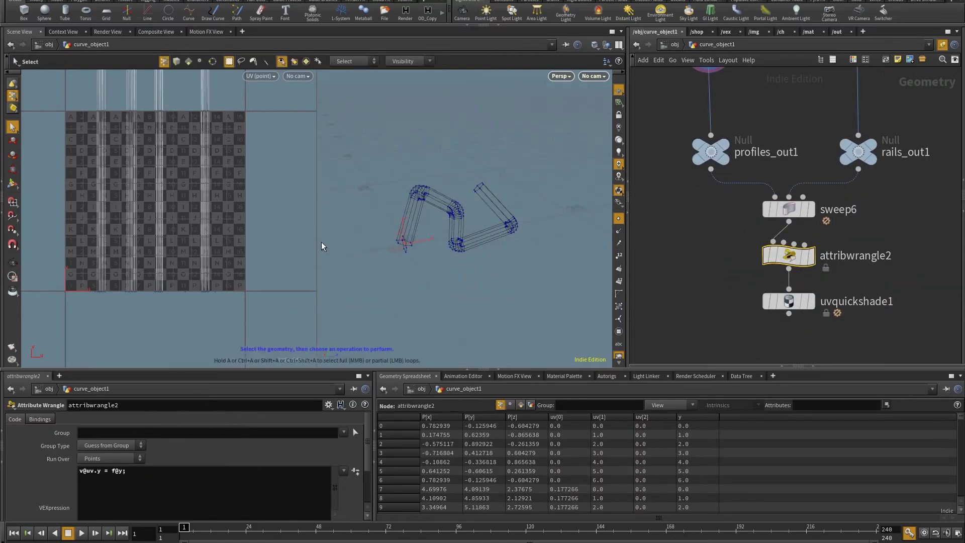
pyautogui.scroll(-5, 204, 236)
pyautogui.press('Escape')
pyautogui.scroll(5, 196, 236)
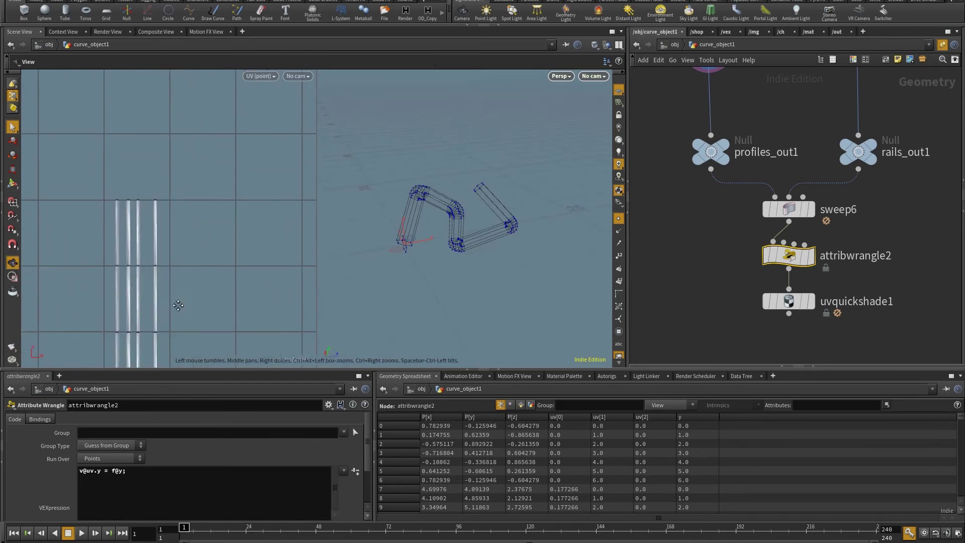
pyautogui.scroll(-3, 190, 232)
pyautogui.press('s')
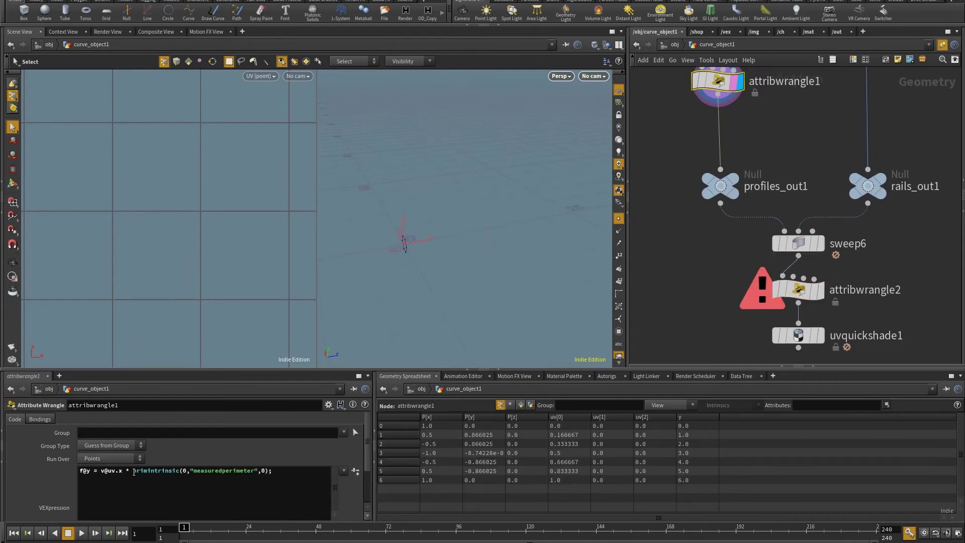
# Divide f@y by the pasted perimeter lookup in attribwrangle2 and wire rails_out1 into its second input.
pyautogui.moveTo(133, 472); pyautogui.dragTo(267, 471)
pyautogui.hotkey('ctrl', 'c')
pyautogui.click(789, 294)
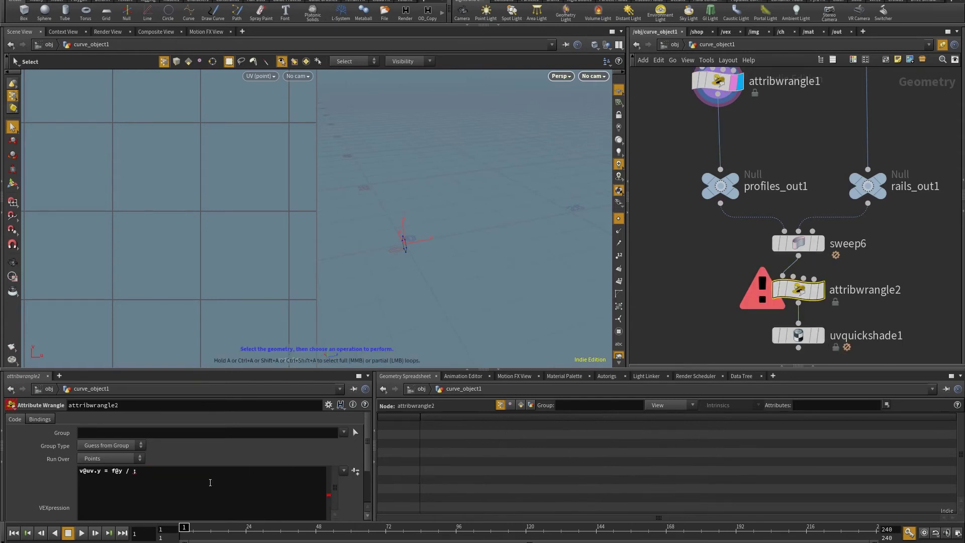
pyautogui.hotkey('ctrl', 'v')
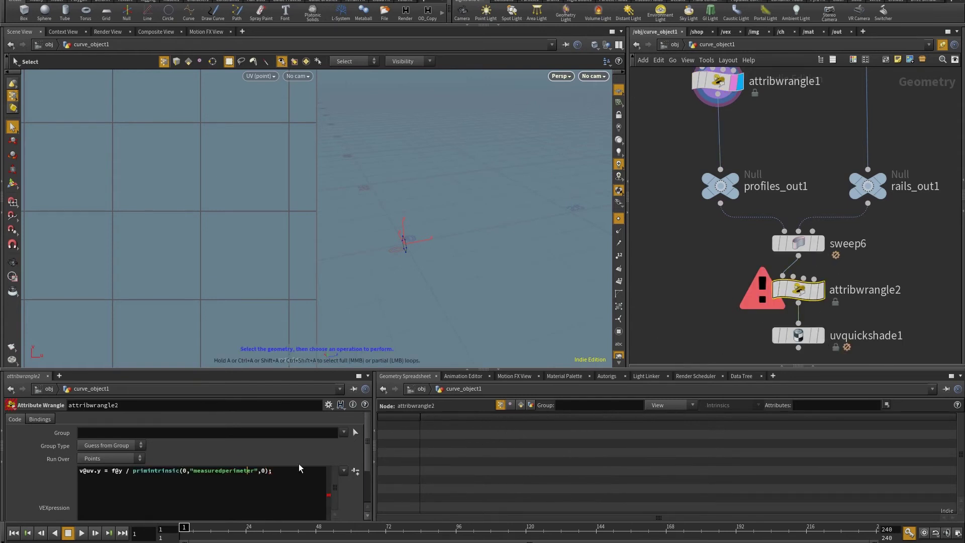
pyautogui.moveTo(754, 151); pyautogui.dragTo(704, 195, button='middle')
pyautogui.moveTo(818, 247); pyautogui.dragTo(744, 320)
pyautogui.moveTo(843, 280); pyautogui.dragTo(831, 194, button='middle')
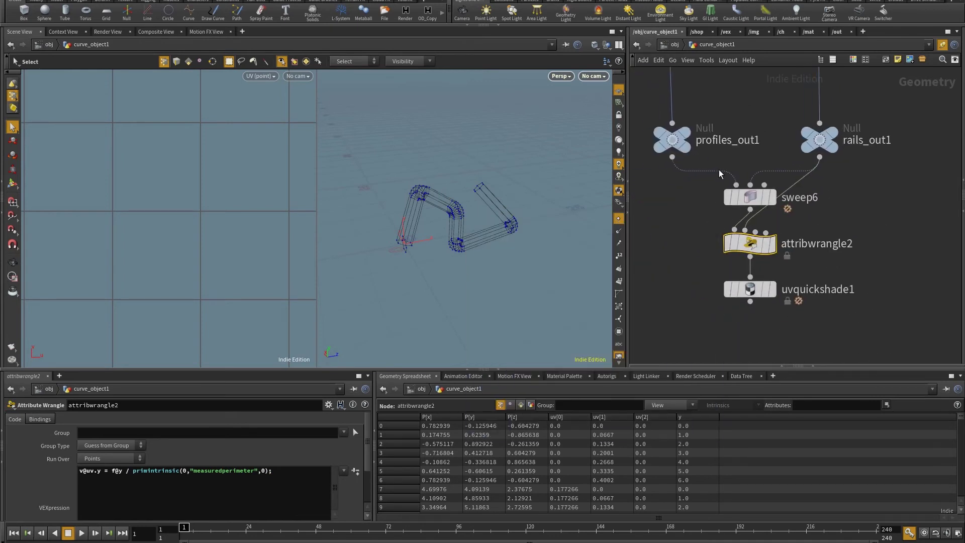
pyautogui.moveTo(753, 244)
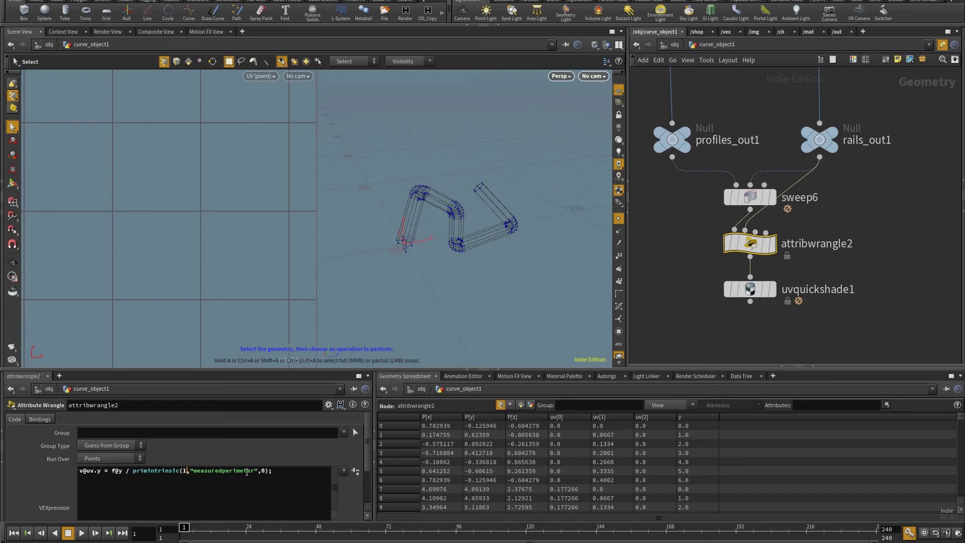
# Display uvquickshade1's numbered checker on the swept tube and frame it in the viewport and UV view.
pyautogui.click(772, 289)
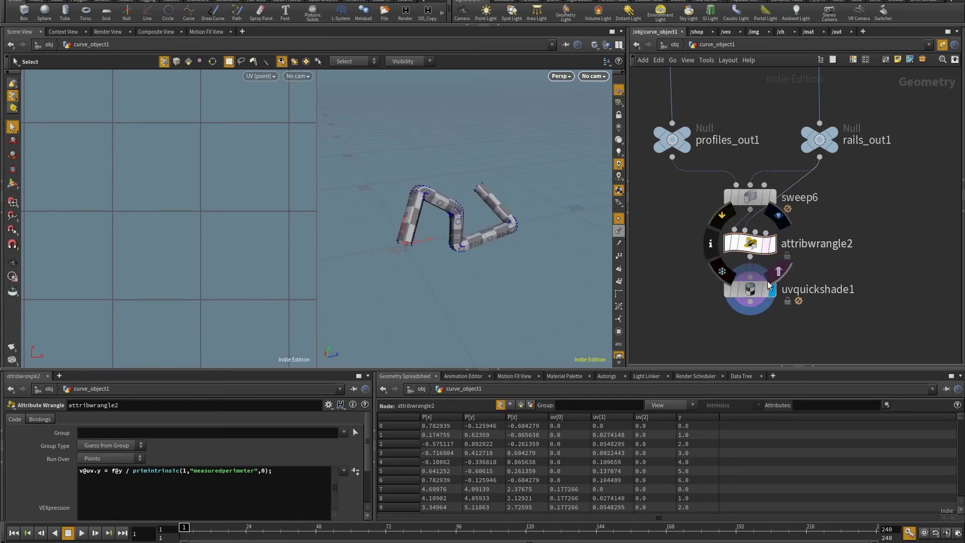
pyautogui.click(749, 290)
pyautogui.moveTo(513, 288); pyautogui.dragTo(453, 281)
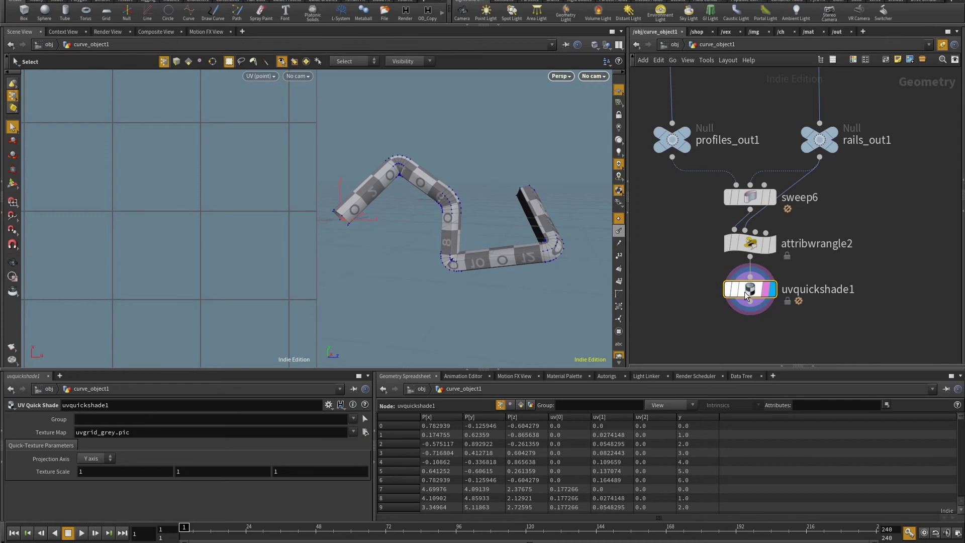
pyautogui.press('f')
pyautogui.press('s')
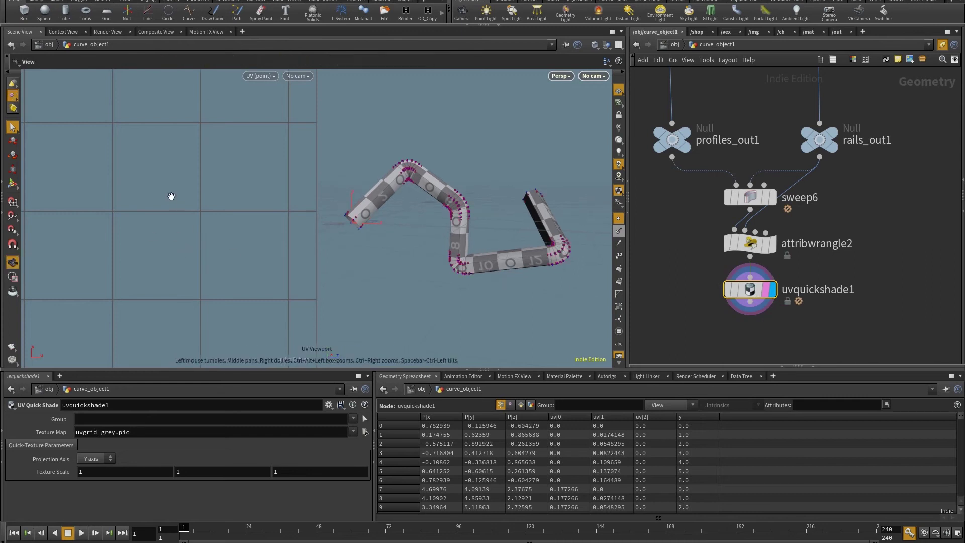
pyautogui.press('f')
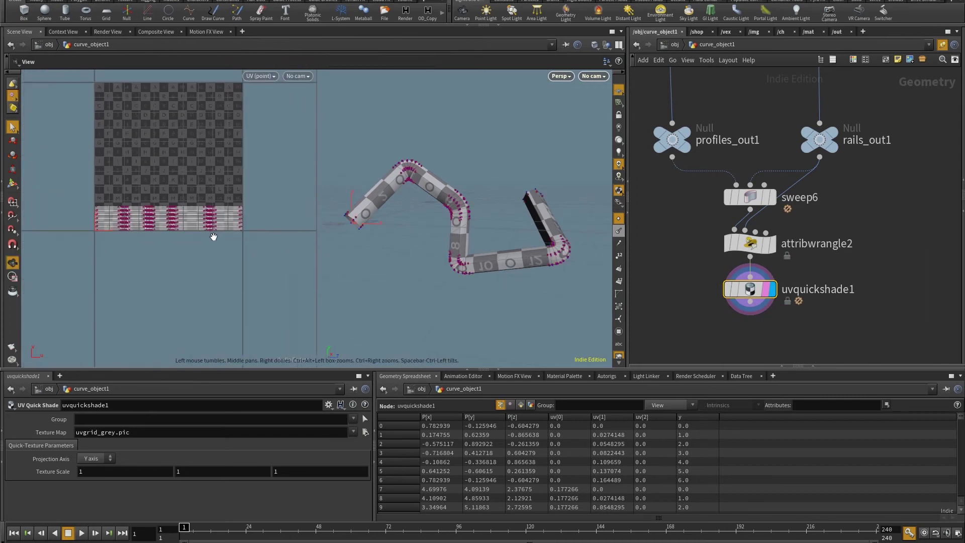
pyautogui.press('Escape')
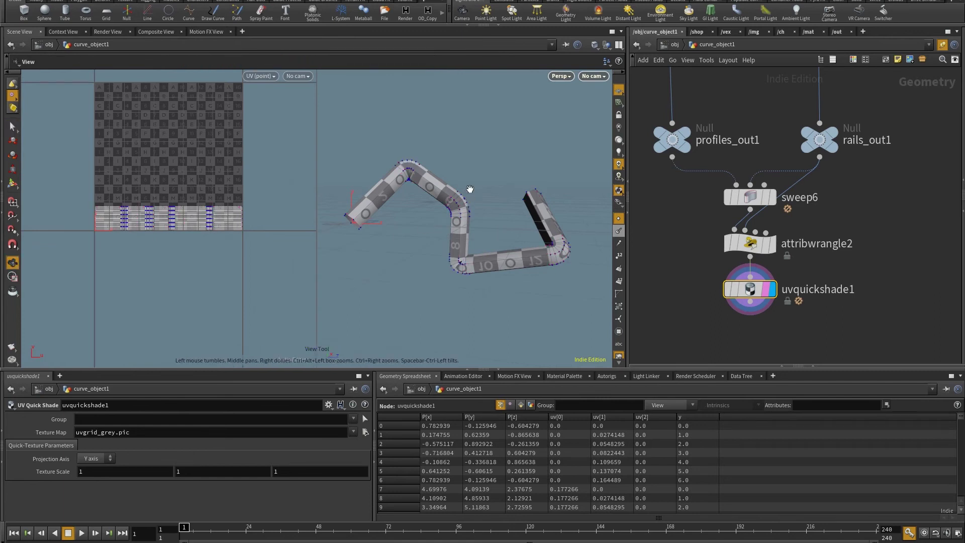
pyautogui.press('s')
pyautogui.moveTo(446, 168); pyautogui.dragTo(490, 225)
# Drag curve7's last point, P2 and P1 to bend the rail into a new path.
pyautogui.moveTo(805, 71); pyautogui.dragTo(865, 260, button='middle')
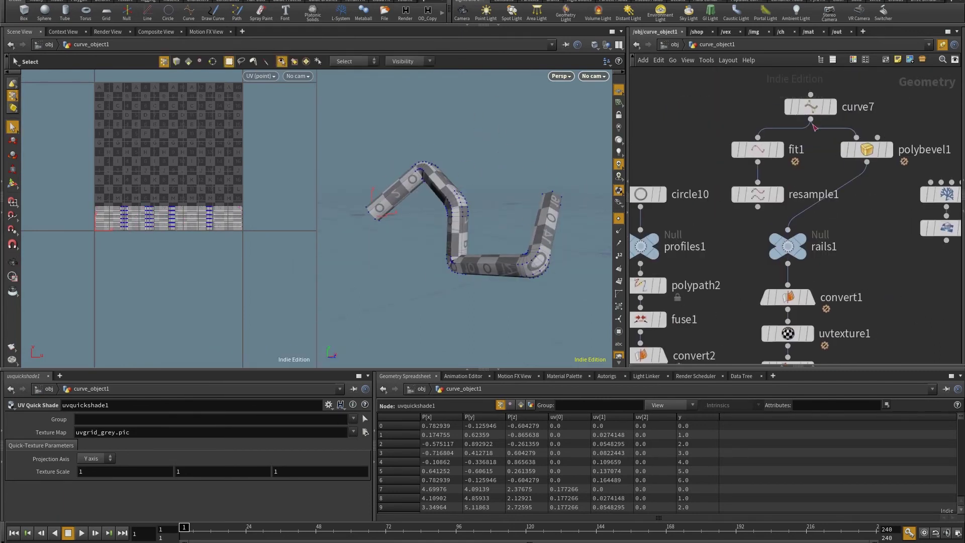
pyautogui.click(811, 107)
pyautogui.moveTo(351, 187); pyautogui.dragTo(560, 198)
pyautogui.press('Return')
pyautogui.moveTo(507, 245); pyautogui.dragTo(490, 182)
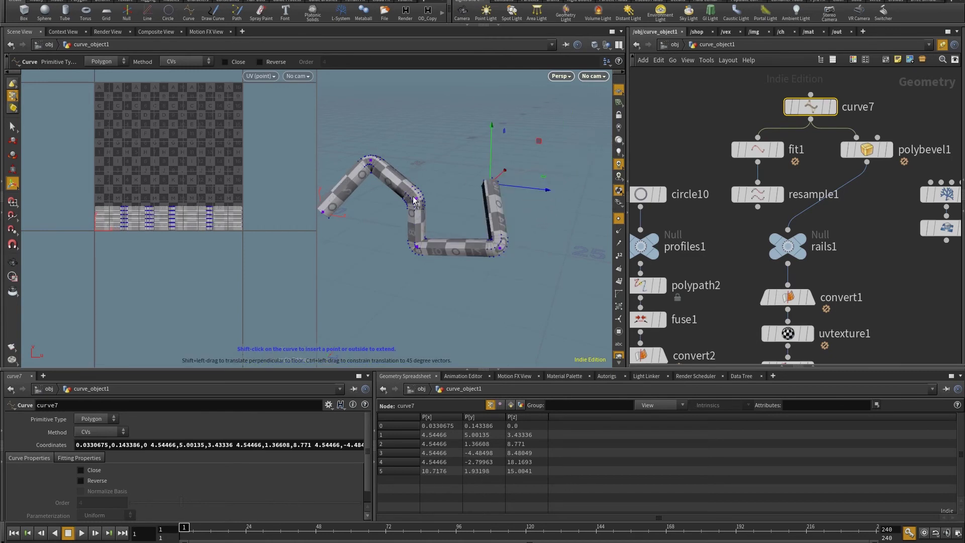
pyautogui.moveTo(416, 200); pyautogui.dragTo(443, 257)
pyautogui.moveTo(433, 151)
pyautogui.mouseDown()
pyautogui.moveTo(388, 90)
pyautogui.moveTo(379, 167)
pyautogui.moveTo(405, 119)
pyautogui.moveTo(465, 119)
pyautogui.moveTo(372, 128)
pyautogui.moveTo(438, 166)
pyautogui.mouseUp()
pyautogui.press('Escape')
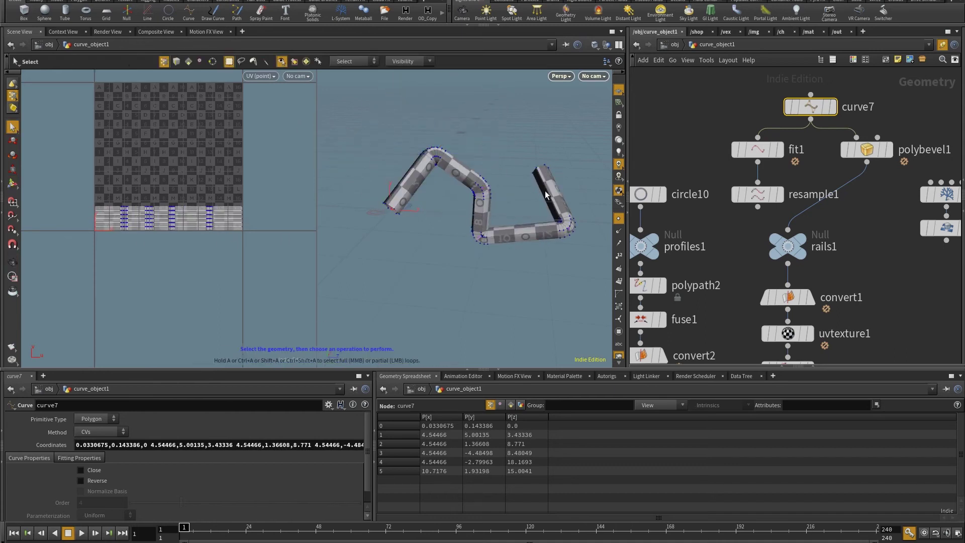
# Wire font3 into the profiles Null.
pyautogui.scroll(-2, 714, 245)
pyautogui.scroll(8, 747, 208)
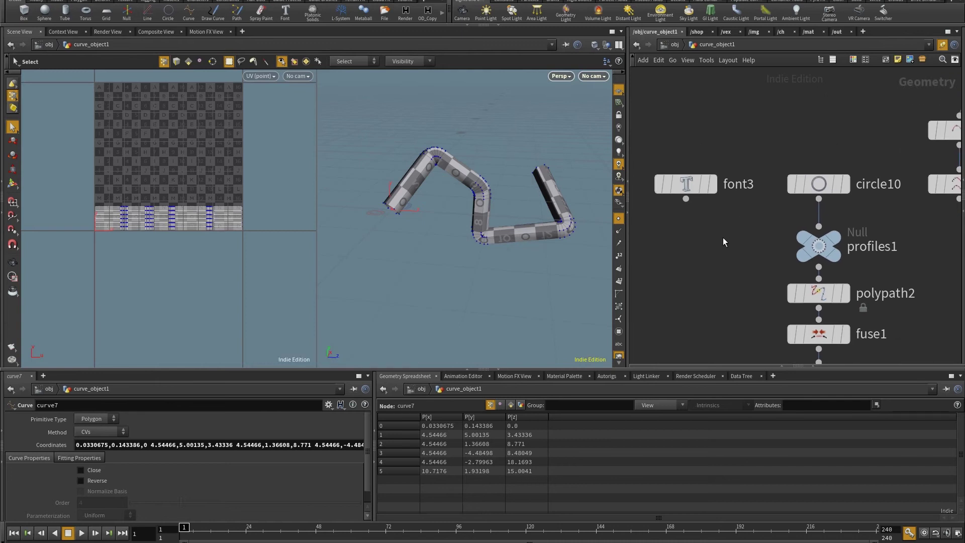
pyautogui.moveTo(668, 178); pyautogui.dragTo(884, 223)
pyautogui.moveTo(503, 191); pyautogui.dragTo(503, 251)
pyautogui.scroll(-3, 761, 213)
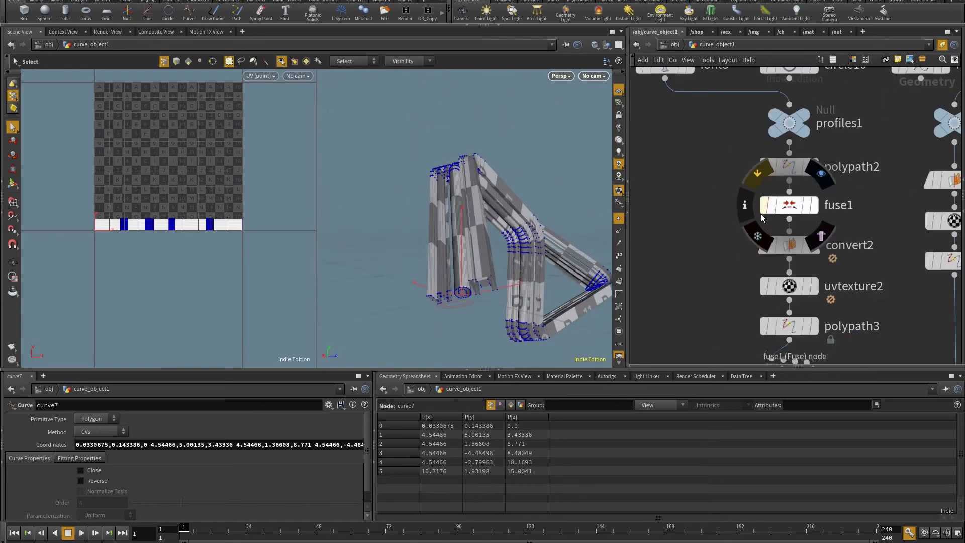
pyautogui.moveTo(790, 336)
pyautogui.press('h')
pyautogui.click(752, 263)
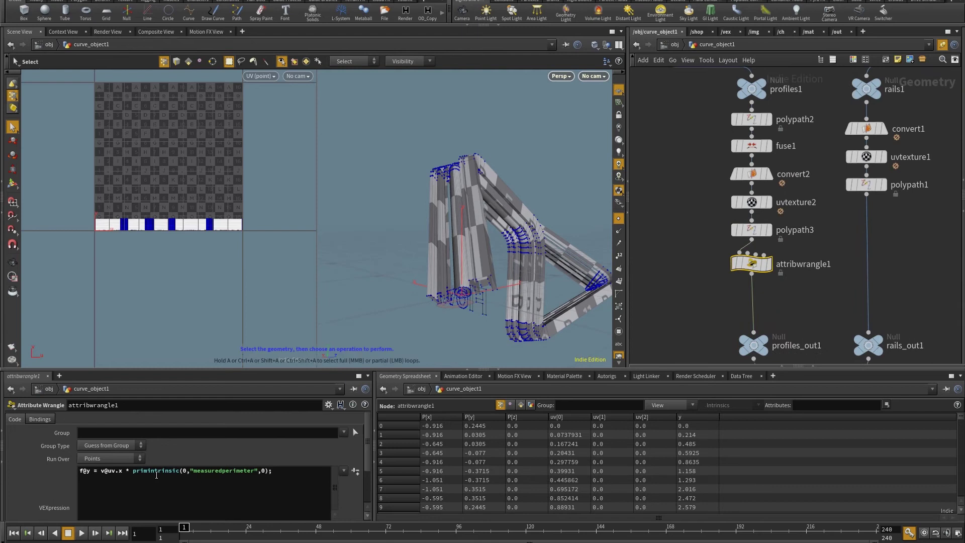
pyautogui.moveTo(582, 243); pyautogui.dragTo(491, 189)
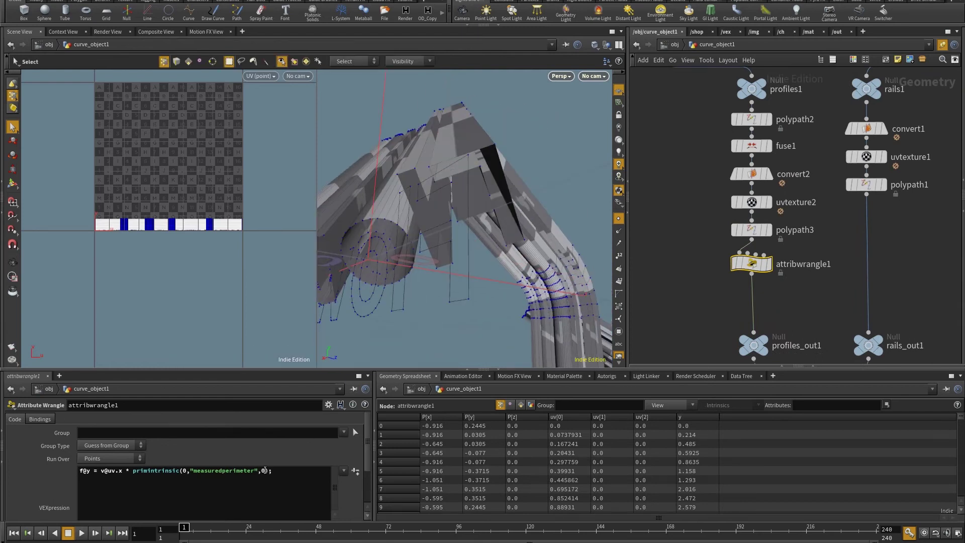
pyautogui.write('rimnum')
pyautogui.click(262, 471)
pyautogui.write('@')
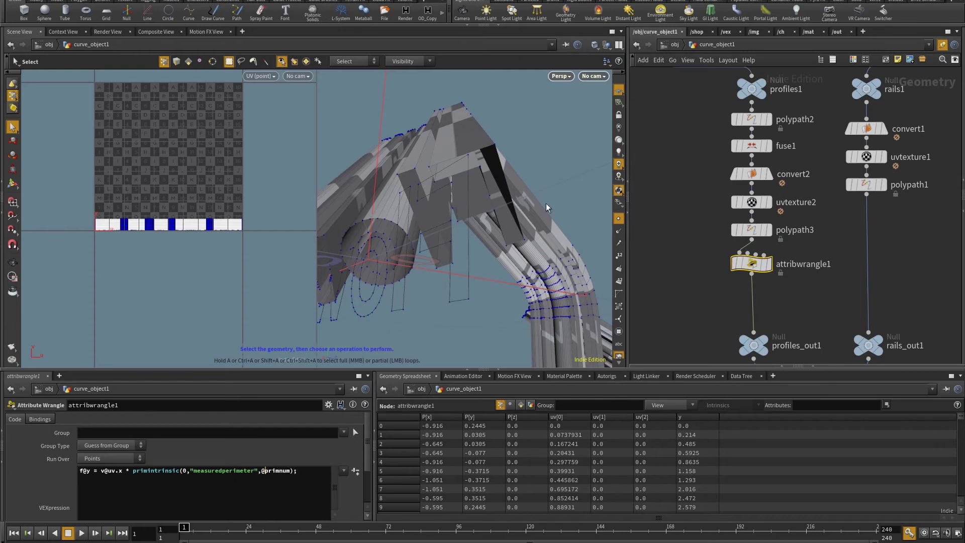
pyautogui.keyDown('alt'); pyautogui.moveTo(487, 160); pyautogui.dragTo(504, 259); pyautogui.keyUp('alt')
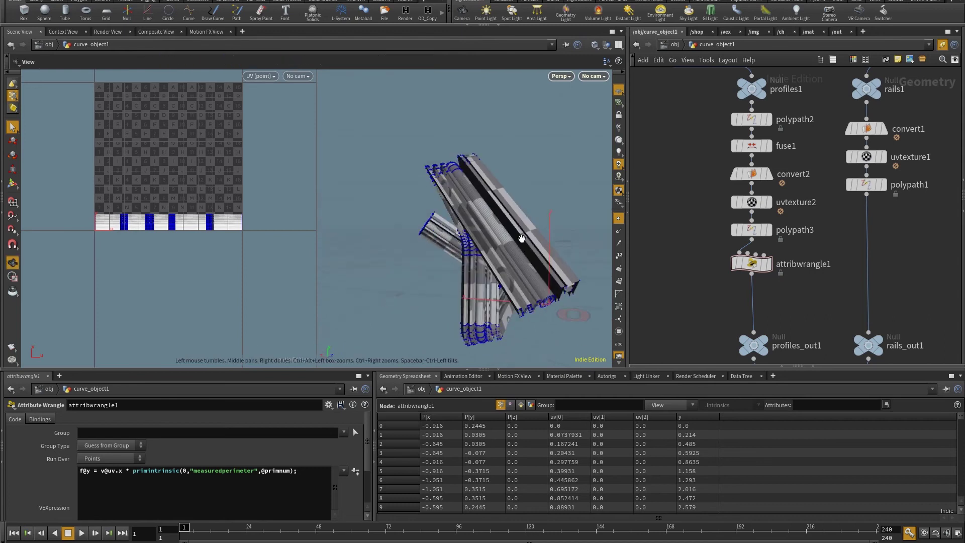
pyautogui.moveTo(521, 239); pyautogui.dragTo(535, 196)
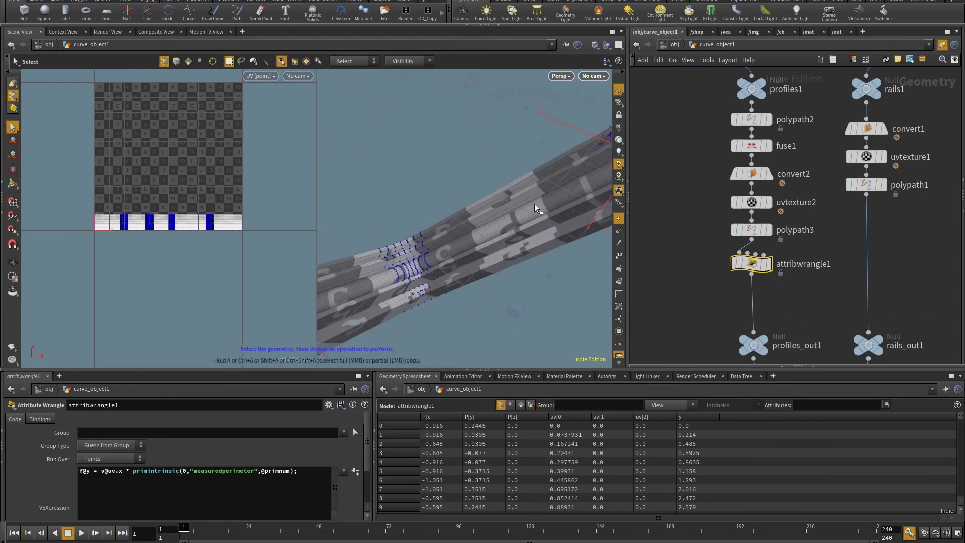
pyautogui.hotkey('ctrl', 'z')
pyautogui.hotkey('ctrl', 'y')
pyautogui.hotkey('space', 'h')
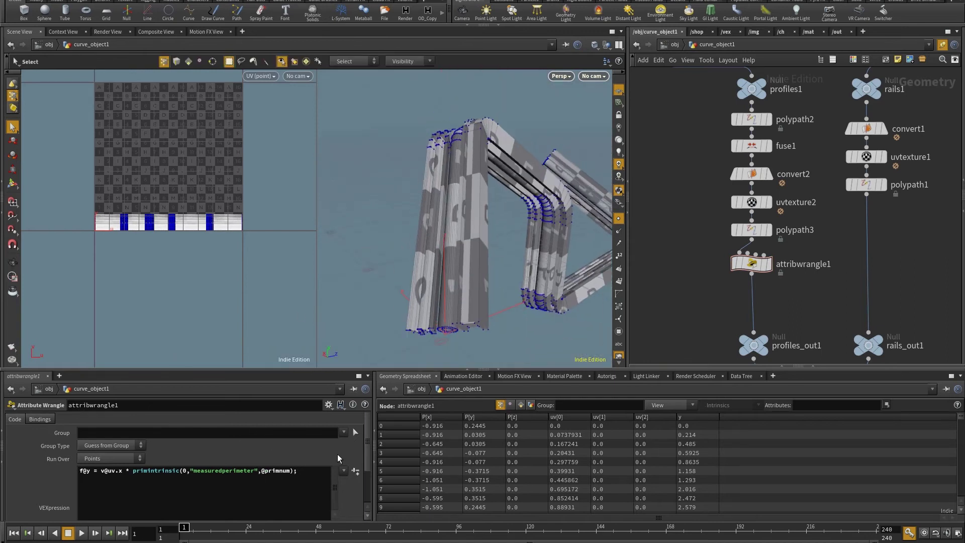
pyautogui.moveTo(606, 232); pyautogui.dragTo(413, 242)
# Feed L-system transform6 into rails1 so the checker sweep wraps every tree branch.
pyautogui.moveTo(898, 118); pyautogui.dragTo(740, 259, button='middle')
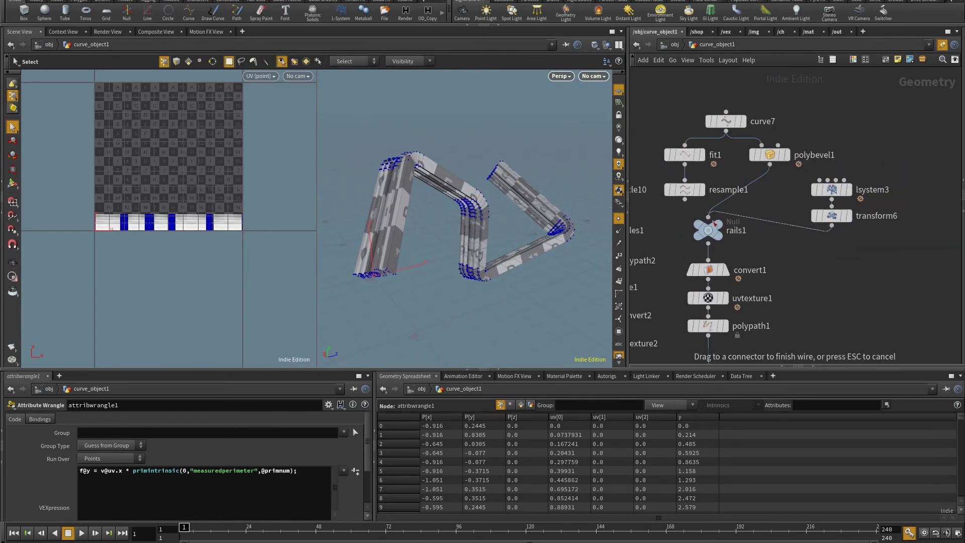
pyautogui.click(713, 220)
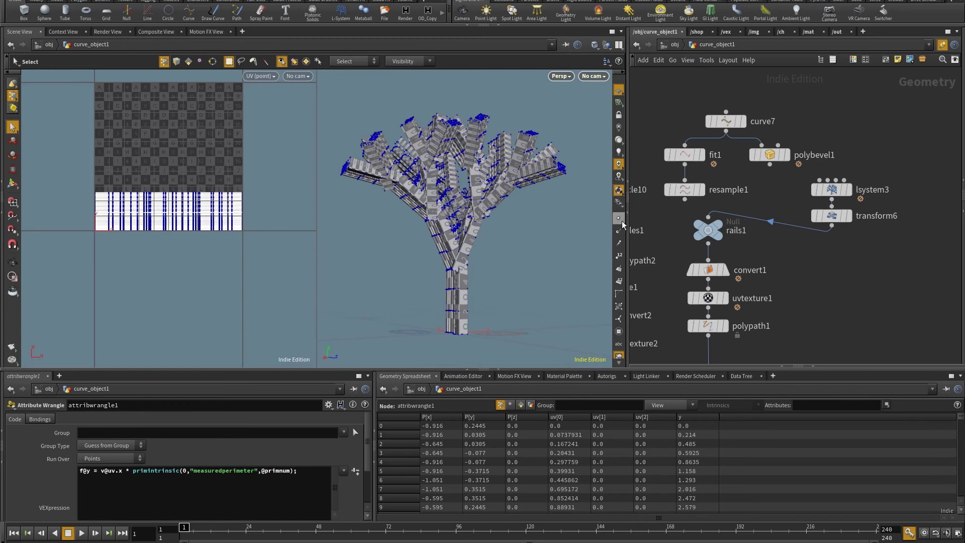
pyautogui.moveTo(623, 224); pyautogui.dragTo(486, 217)
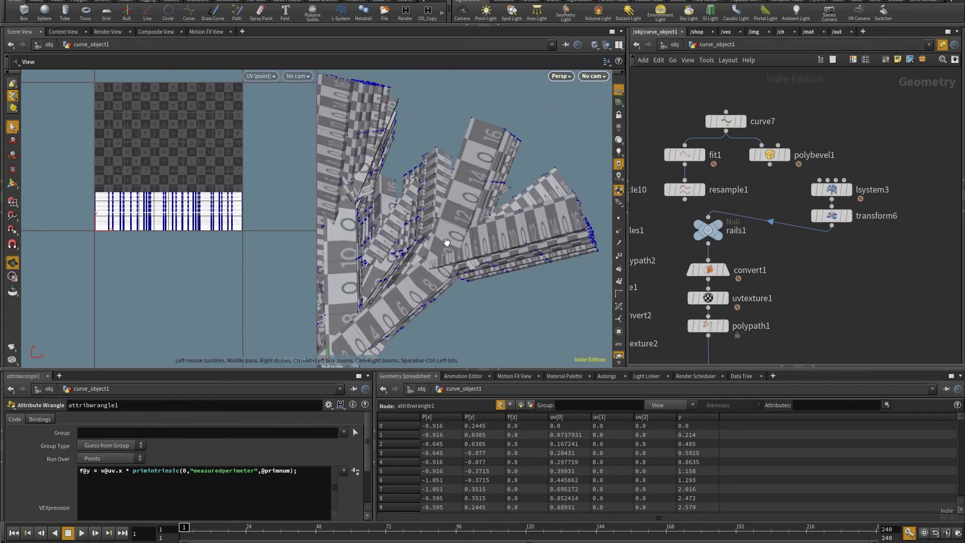
pyautogui.moveTo(447, 243); pyautogui.dragTo(488, 230)
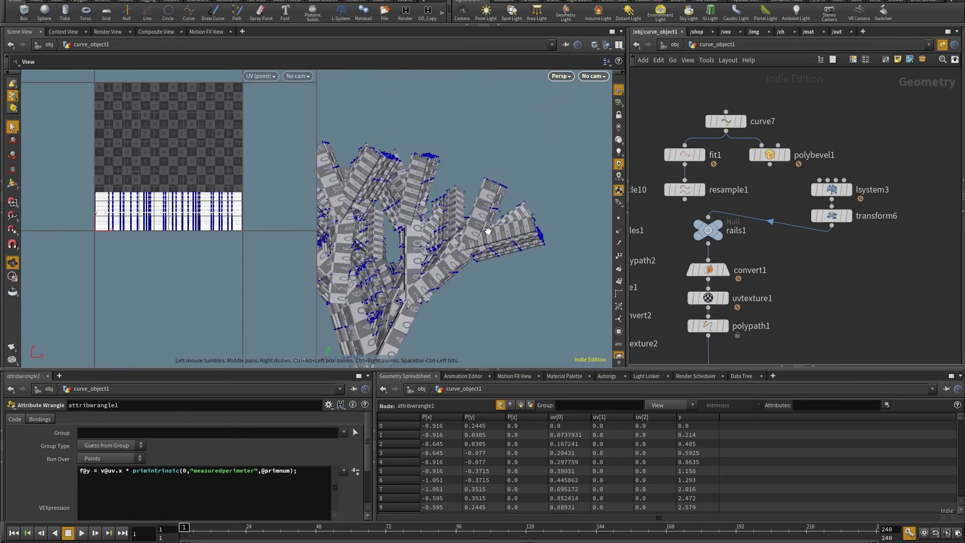
pyautogui.scroll(3, 490, 233)
pyautogui.moveTo(439, 287); pyautogui.dragTo(507, 247)
pyautogui.moveTo(803, 295); pyautogui.dragTo(822, 228, button='middle')
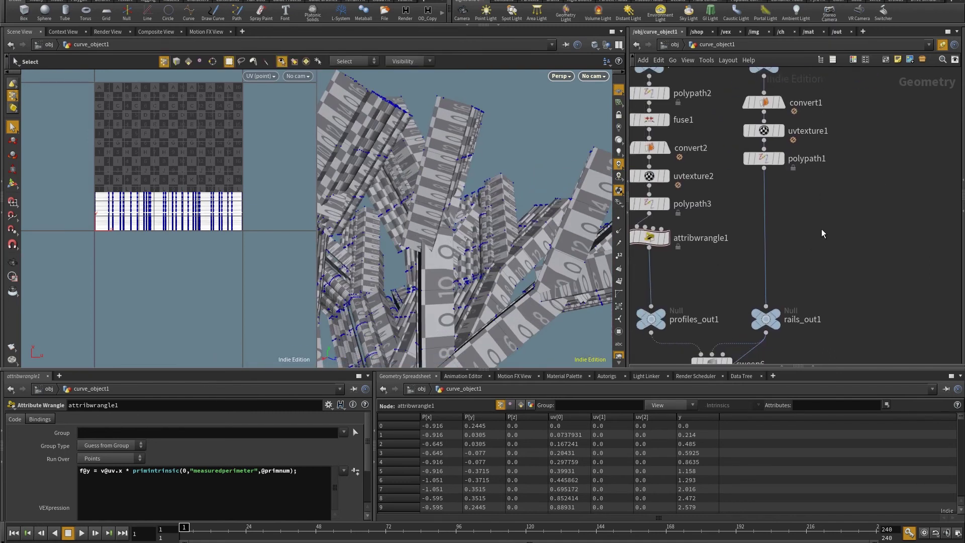
pyautogui.press('Tab')
pyautogui.write('wr')
pyautogui.press('Return')
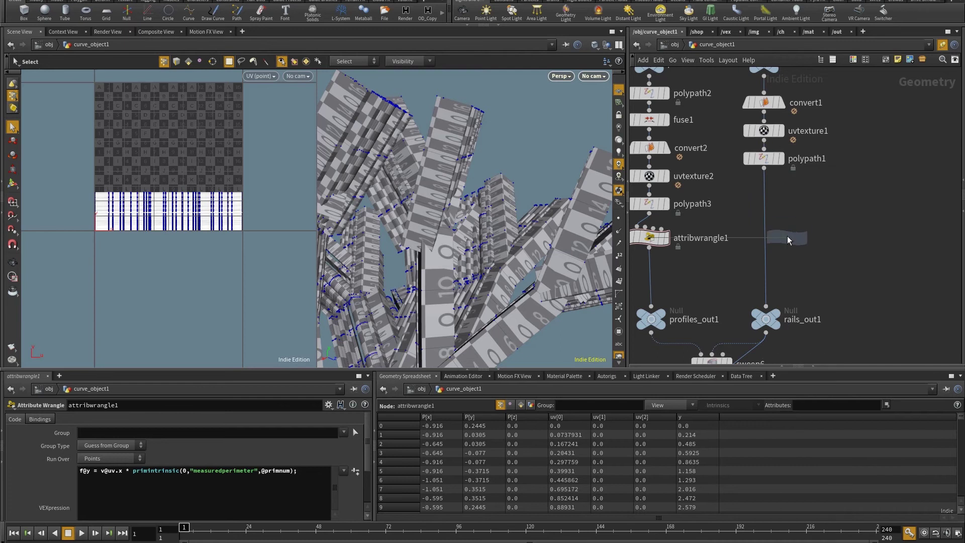
pyautogui.click(787, 238)
pyautogui.moveTo(787, 242); pyautogui.dragTo(766, 246)
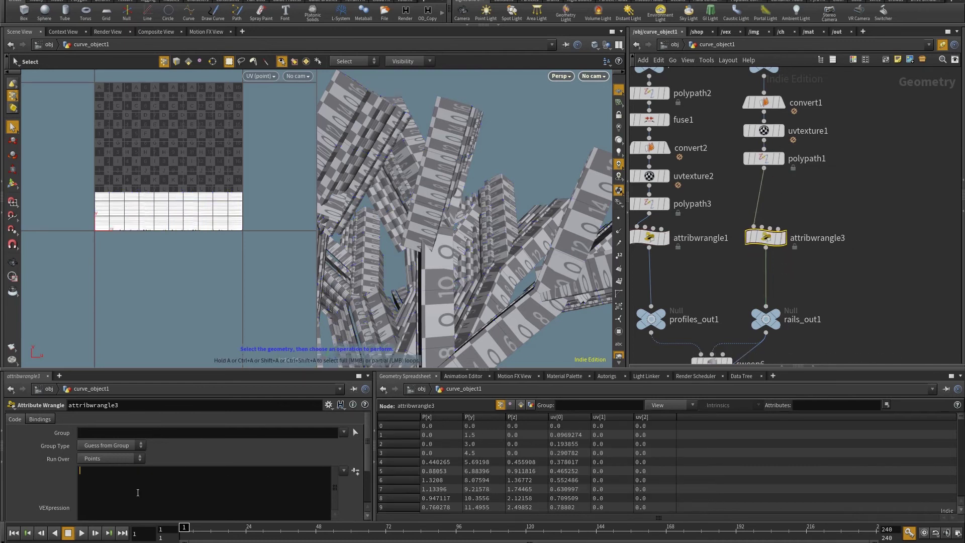
pyautogui.write('path')
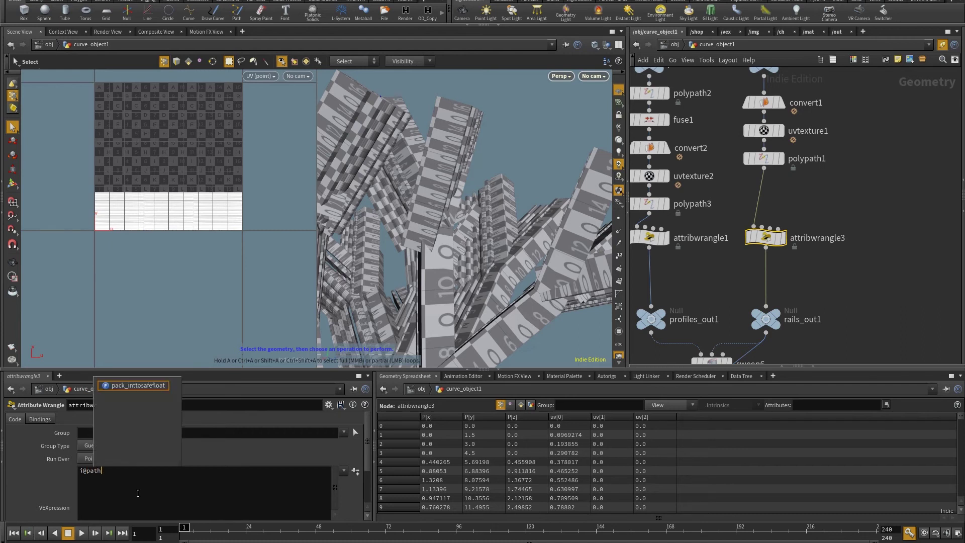
pyautogui.write('ID = ')
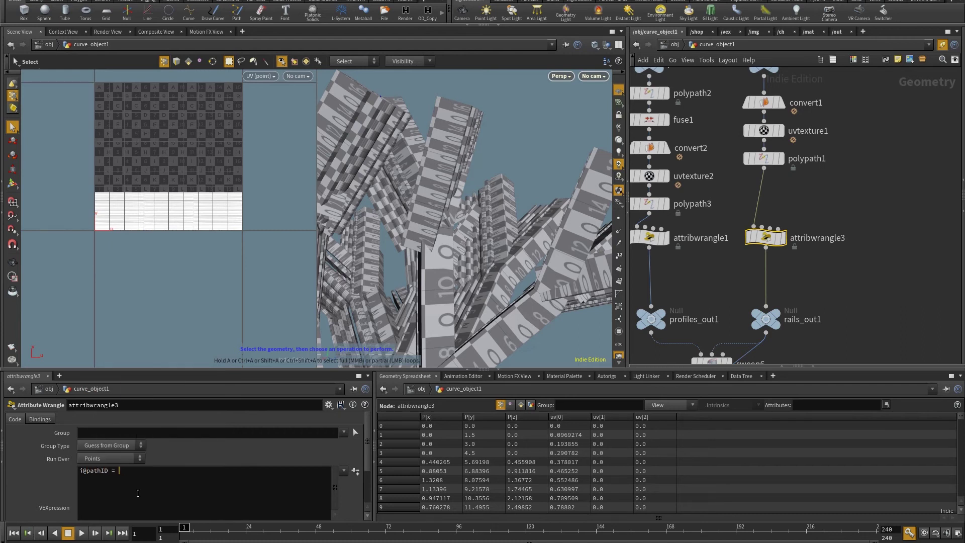
pyautogui.write('@primnum;')
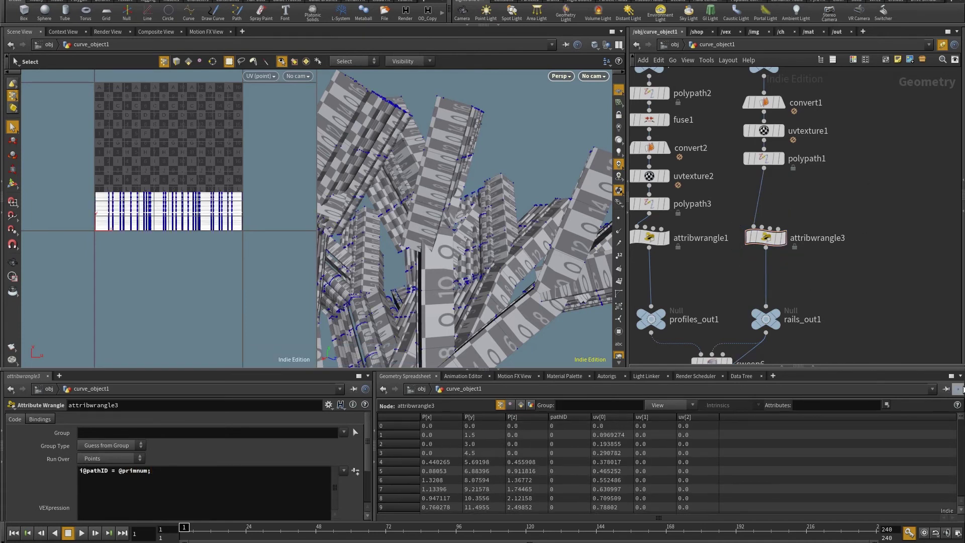
# Display and inspect the sweep6 result.
pyautogui.moveTo(724, 363); pyautogui.dragTo(762, 232, button='middle')
pyautogui.click(768, 231)
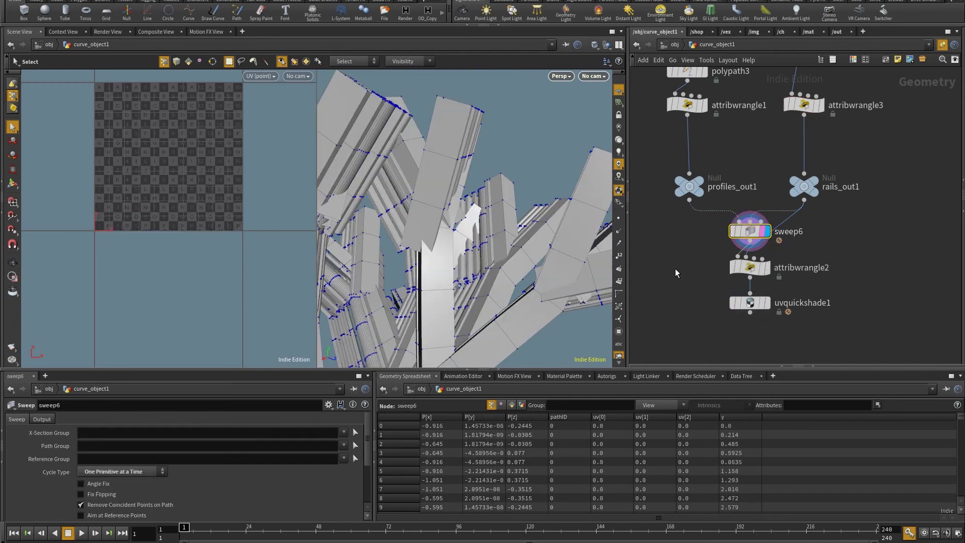
pyautogui.moveTo(961, 428)
pyautogui.mouseDown()
pyautogui.moveTo(961, 480)
pyautogui.moveTo(961, 428)
pyautogui.mouseUp()
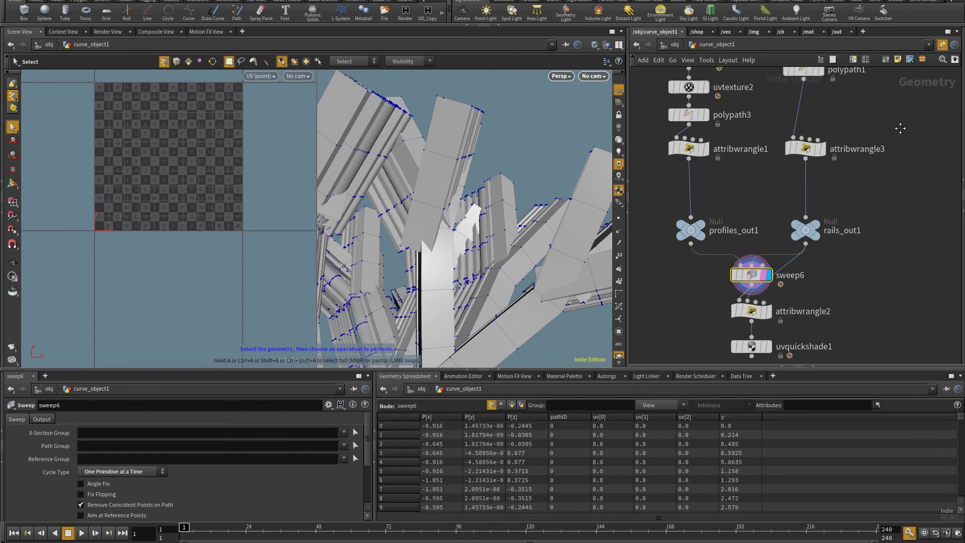
pyautogui.scroll(2, 793, 242)
pyautogui.click(758, 322)
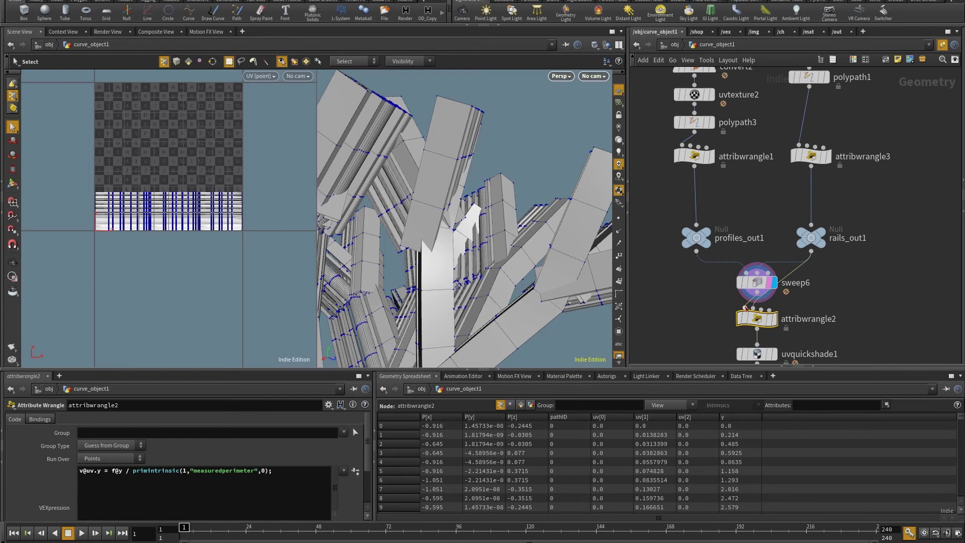
pyautogui.click(781, 237)
pyautogui.write('athID')
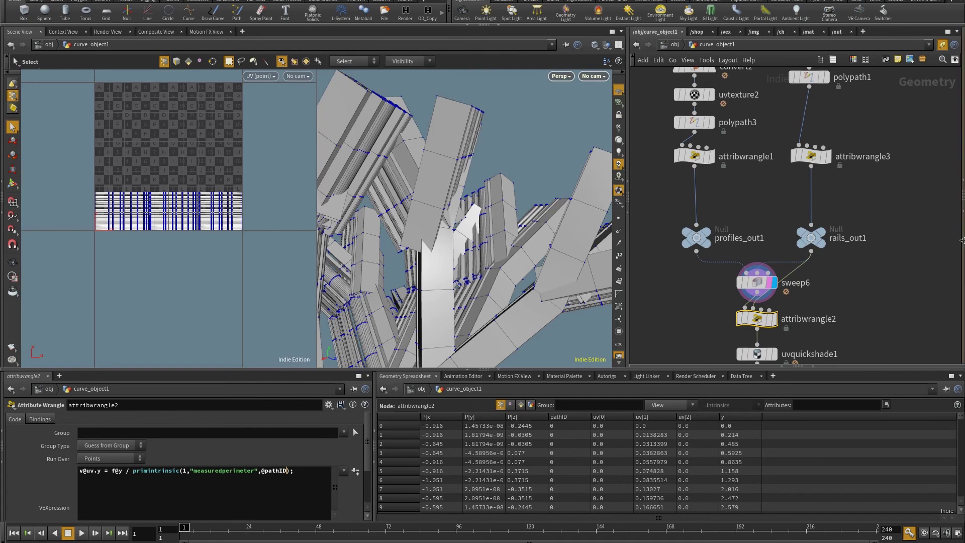
# Display uvquickshade1 and orbit the tree to inspect each branch's checker scaling.
pyautogui.moveTo(673, 260); pyautogui.dragTo(688, 201, button='middle')
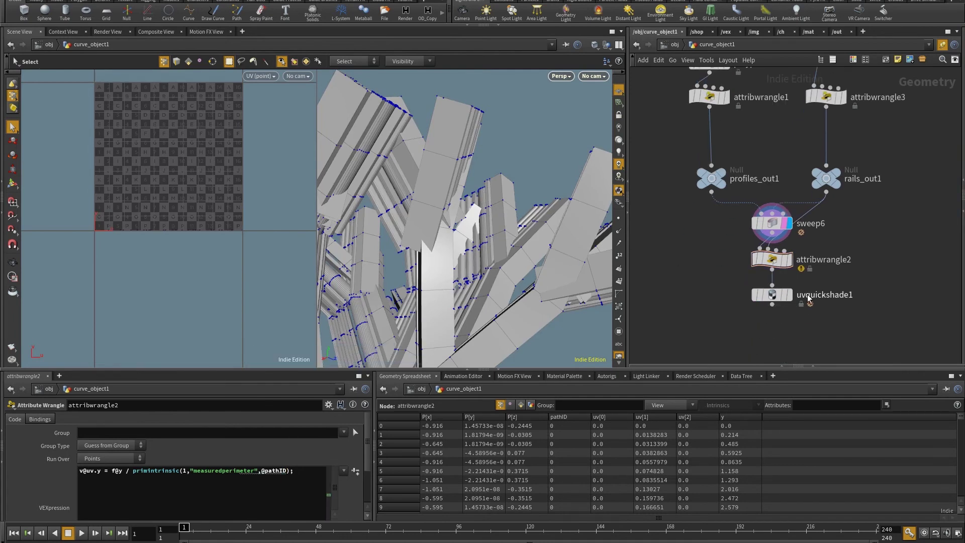
pyautogui.click(788, 294)
pyautogui.scroll(-10, 467, 226)
pyautogui.moveTo(490, 267); pyautogui.dragTo(498, 167)
pyautogui.scroll(10, 498, 167)
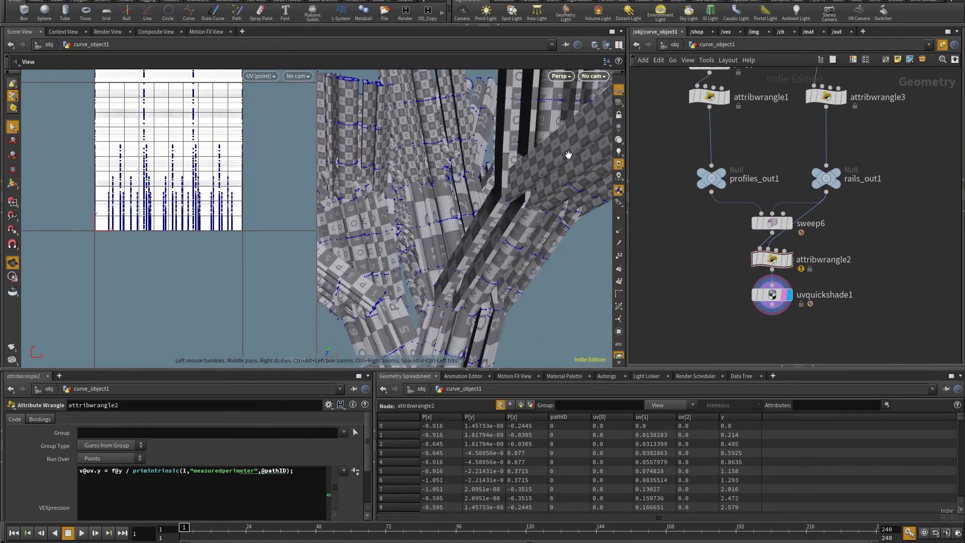
pyautogui.scroll(-5, 512, 198)
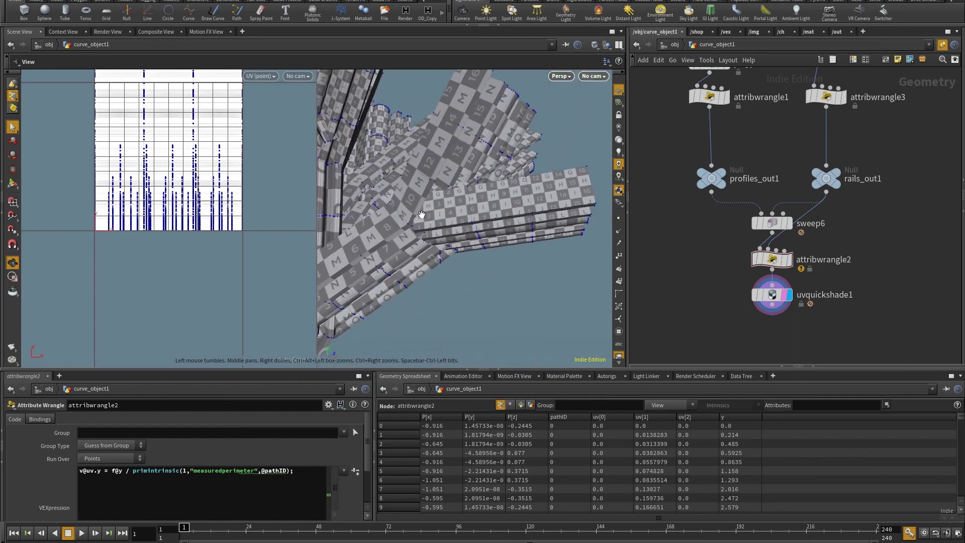
pyautogui.moveTo(520, 183); pyautogui.dragTo(459, 249)
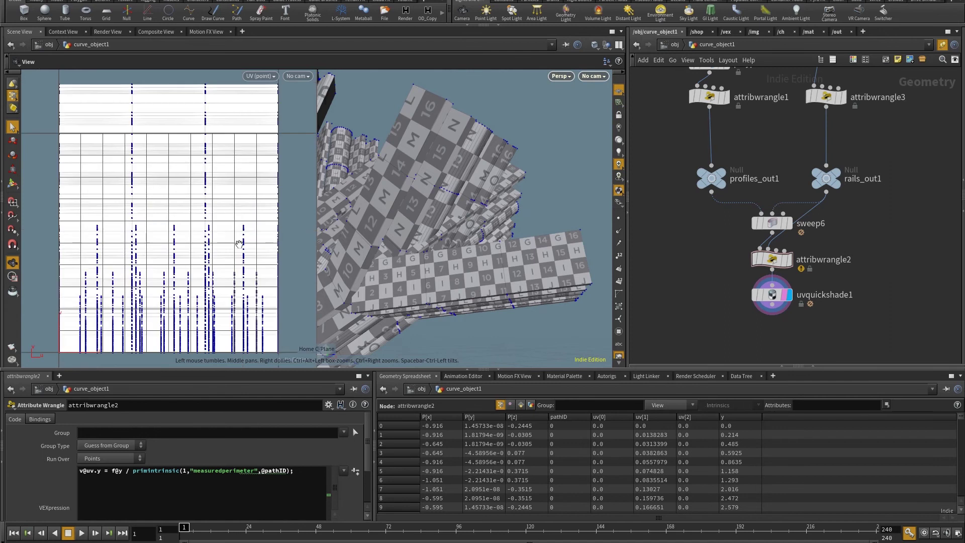
pyautogui.press('s')
pyautogui.press('Escape')
pyautogui.moveTo(520, 260); pyautogui.dragTo(397, 222)
pyautogui.press('s')
pyautogui.moveTo(773, 294)
pyautogui.mouseDown()
pyautogui.moveTo(764, 289)
pyautogui.moveTo(774, 303)
pyautogui.mouseUp()
pyautogui.press('Tab')
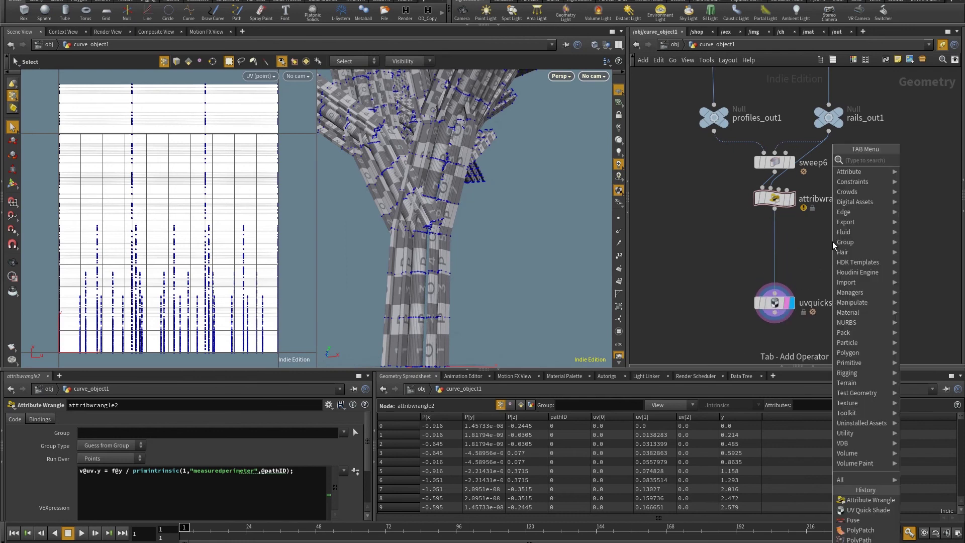
# Insert a UV Layout node between attribwrangle2 and uvquickshade1.
pyautogui.press('Return')
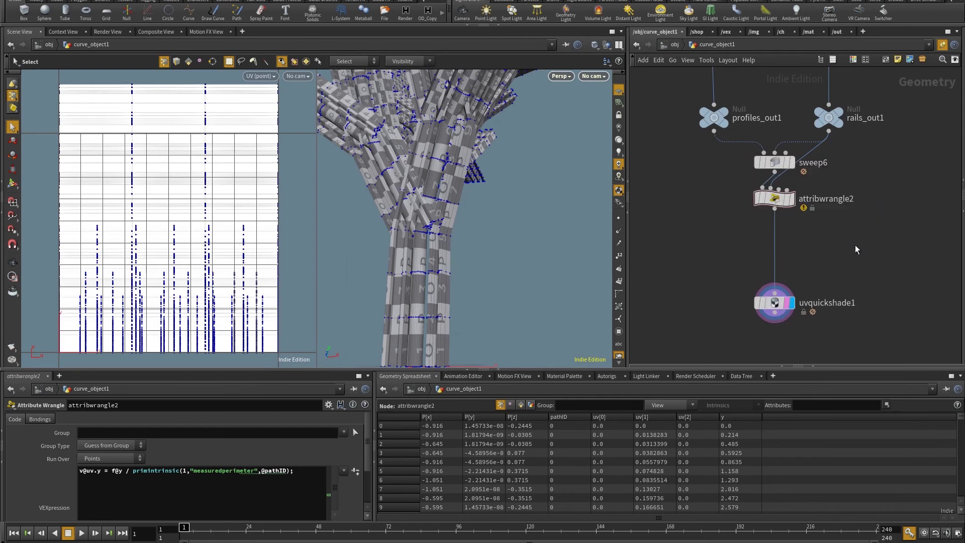
pyautogui.click(859, 255)
pyautogui.moveTo(858, 255); pyautogui.dragTo(774, 260)
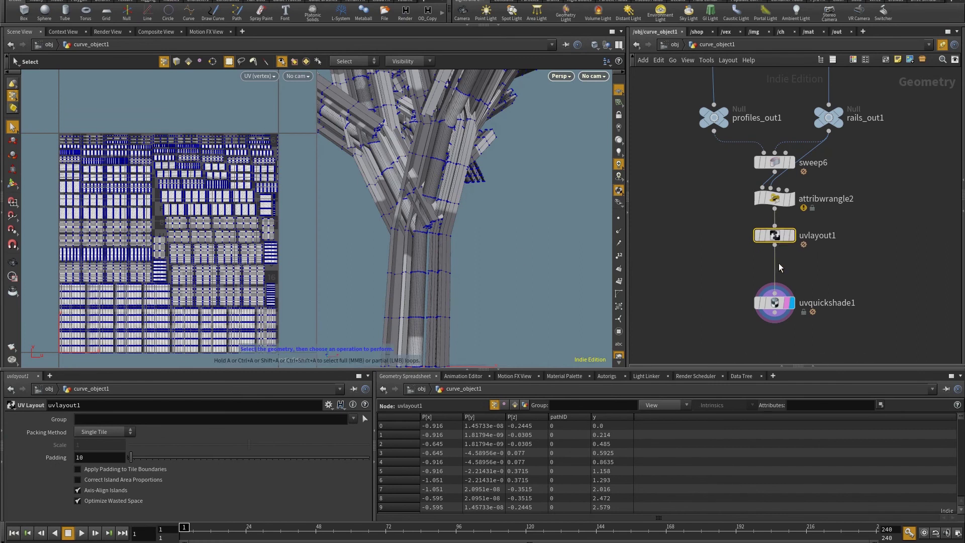
pyautogui.moveTo(777, 302); pyautogui.dragTo(777, 281)
pyautogui.press('h')
pyautogui.press('h')
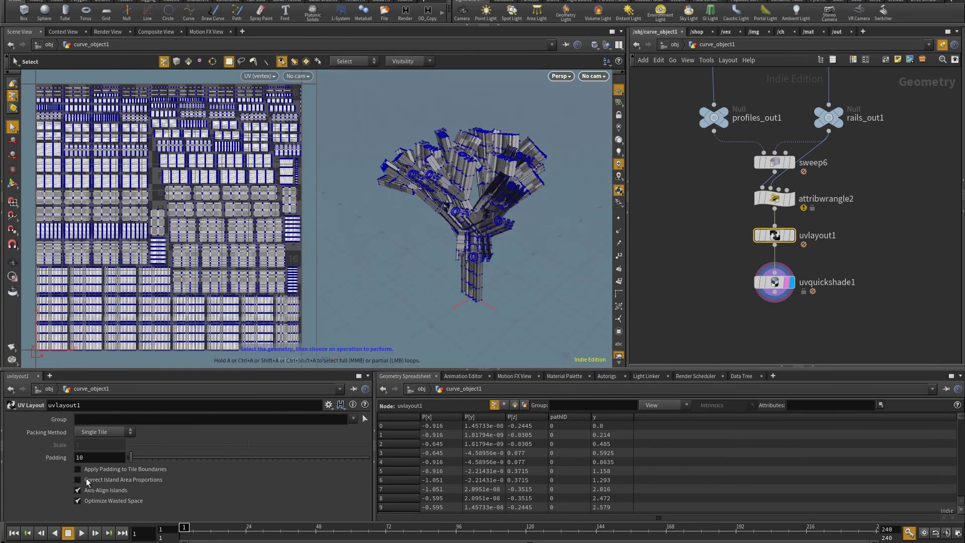
# Enable Correct Island Area Proportions on uvlayout1 and inspect the repacked tree.
pyautogui.click(78, 480)
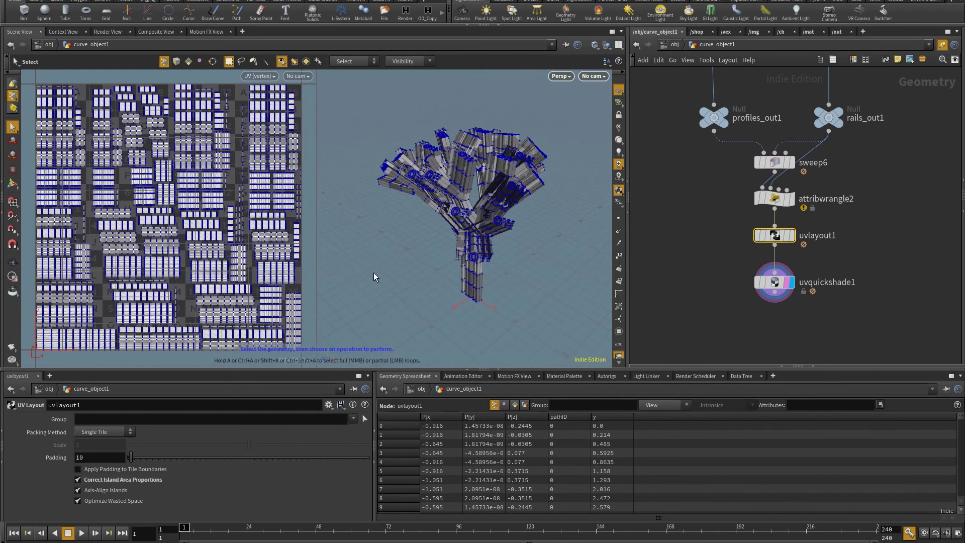
pyautogui.press('Escape')
pyautogui.moveTo(373, 272); pyautogui.dragTo(491, 200)
pyautogui.press('Escape')
pyautogui.scroll(5, 523, 288)
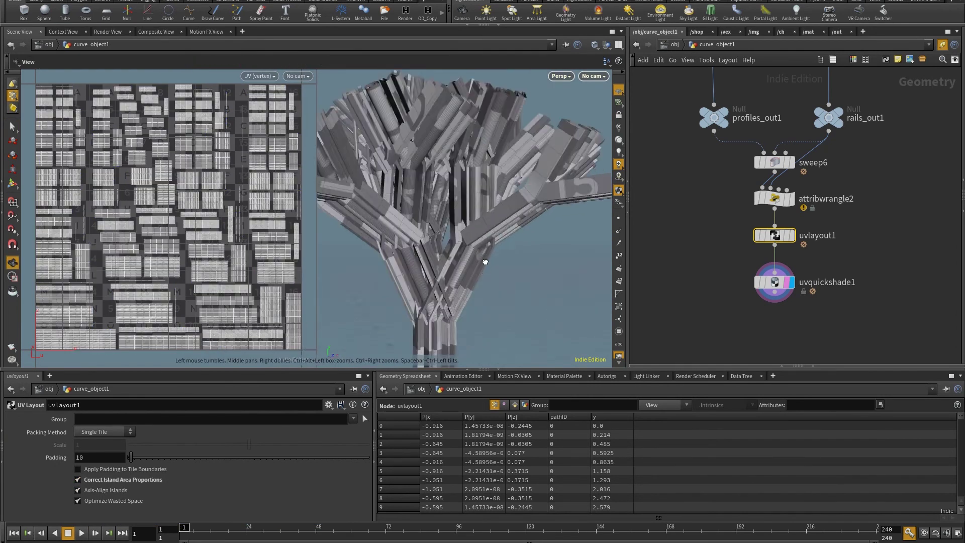
pyautogui.moveTo(400, 252); pyautogui.dragTo(593, 261)
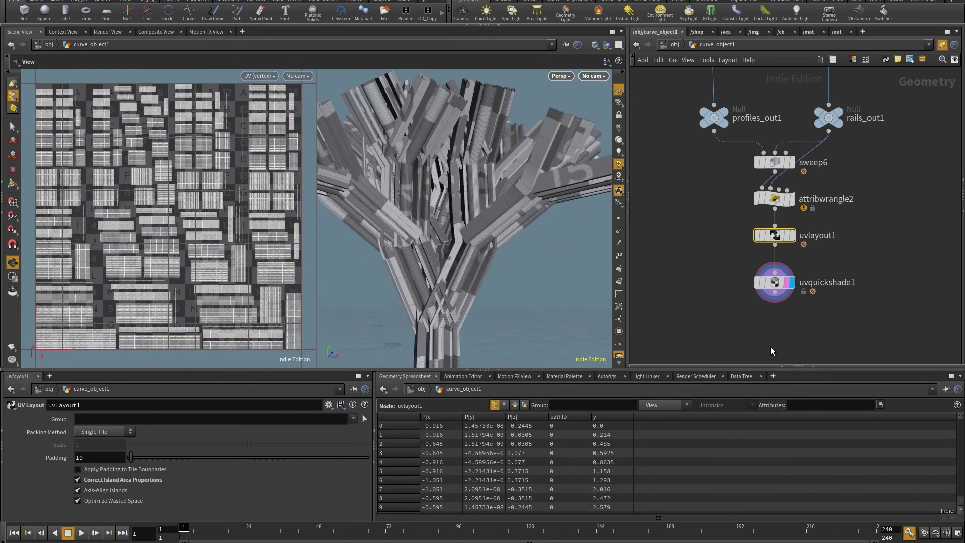
pyautogui.press('Tab')
# Add uvtransform1 below uvlayout1 and scale the UVs to 10 on all axes.
pyautogui.write('tra')
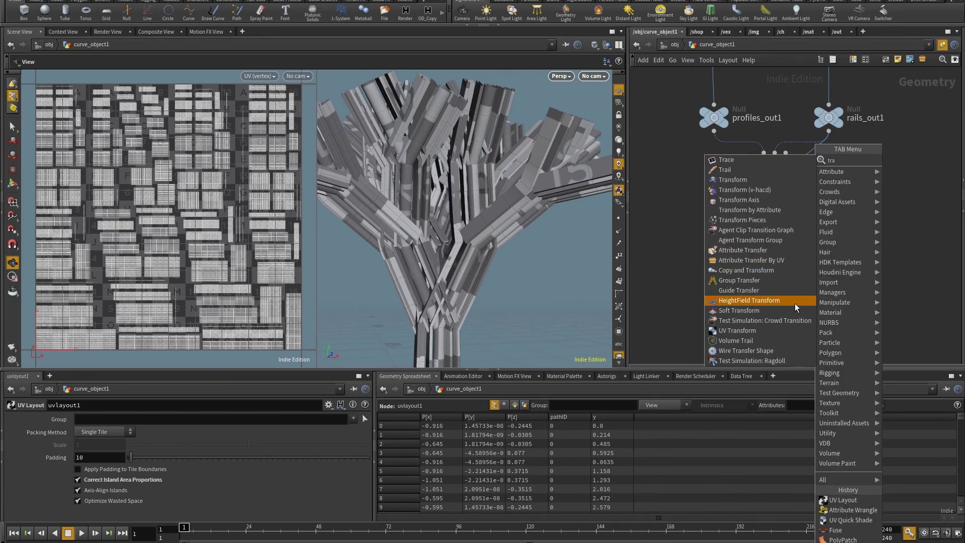
pyautogui.click(758, 331)
pyautogui.click(809, 278)
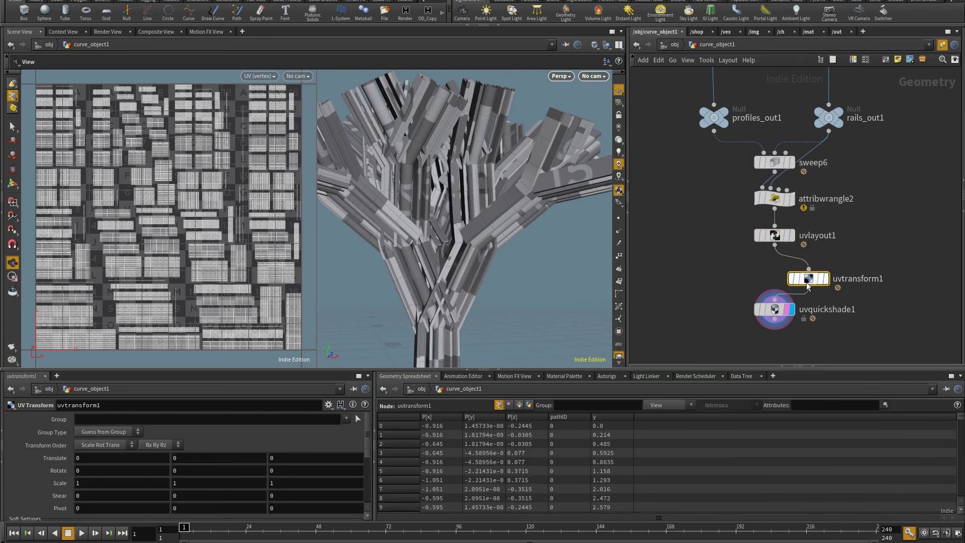
pyautogui.moveTo(63, 485); pyautogui.dragTo(115, 470, button='middle')
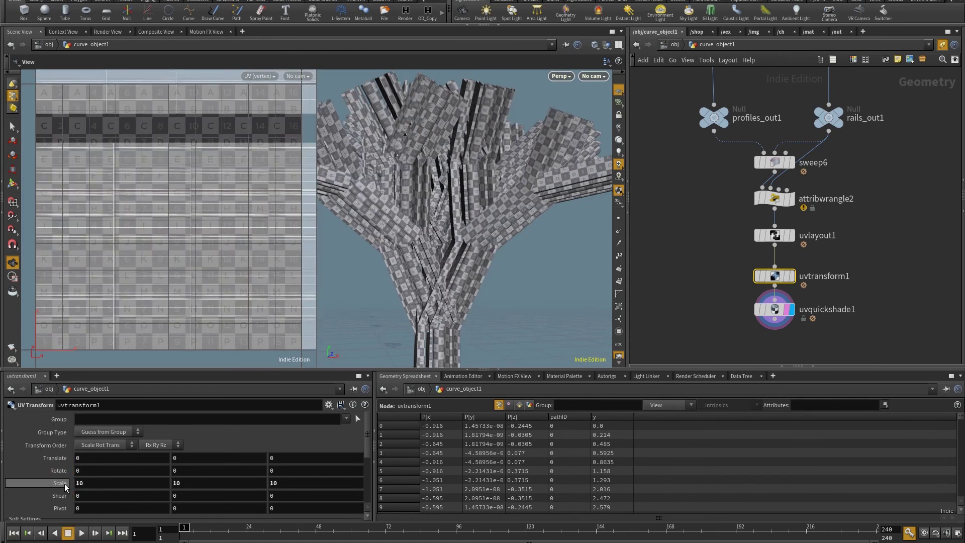
pyautogui.moveTo(453, 261); pyautogui.dragTo(564, 278)
pyautogui.scroll(-4, 805, 261)
pyautogui.scroll(2, 819, 245)
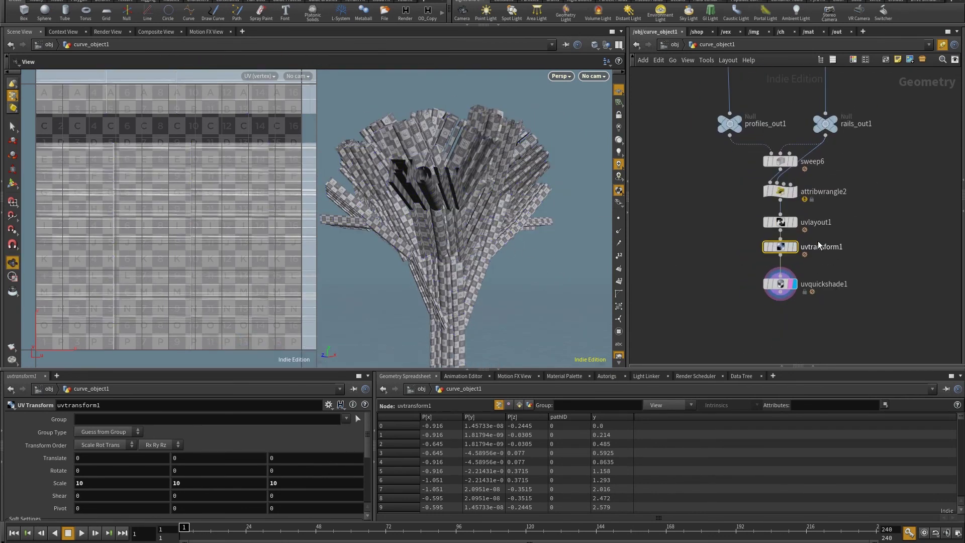
# Bypass uvtransform1 and display uvlayout1's result to compare the UVs.
pyautogui.moveTo(783, 250)
pyautogui.click(763, 230)
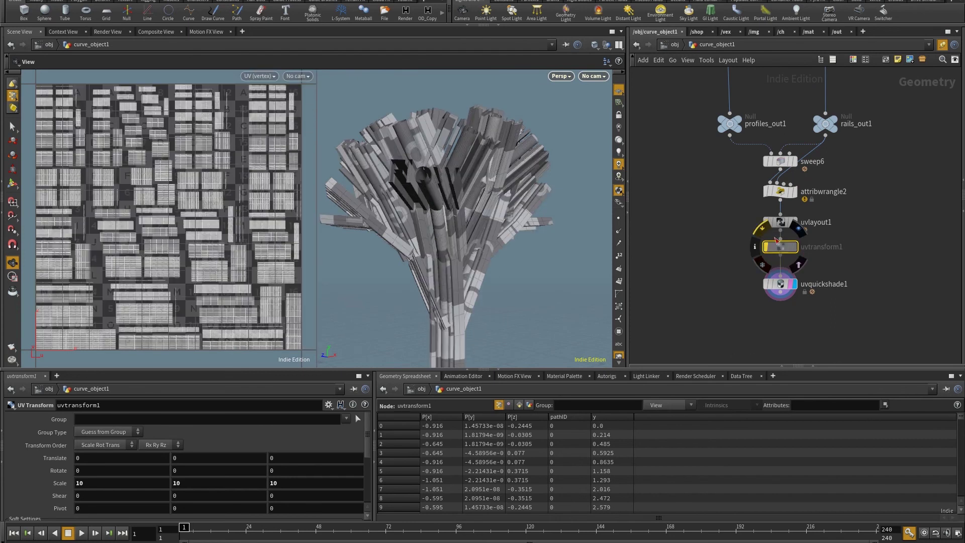
pyautogui.moveTo(780, 246); pyautogui.dragTo(780, 255)
pyautogui.moveTo(428, 261); pyautogui.dragTo(452, 181)
pyautogui.scroll(3, 824, 227)
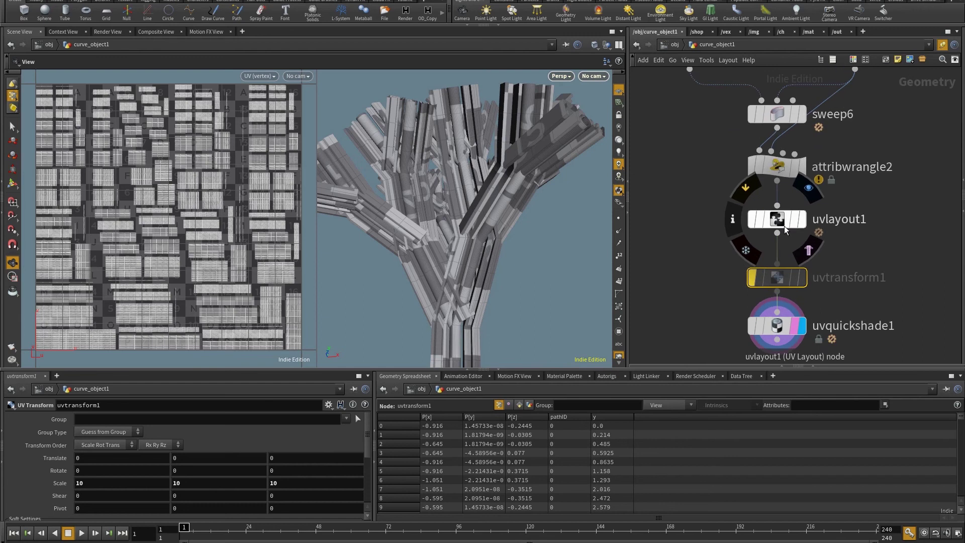
pyautogui.click(776, 219)
pyautogui.click(801, 219)
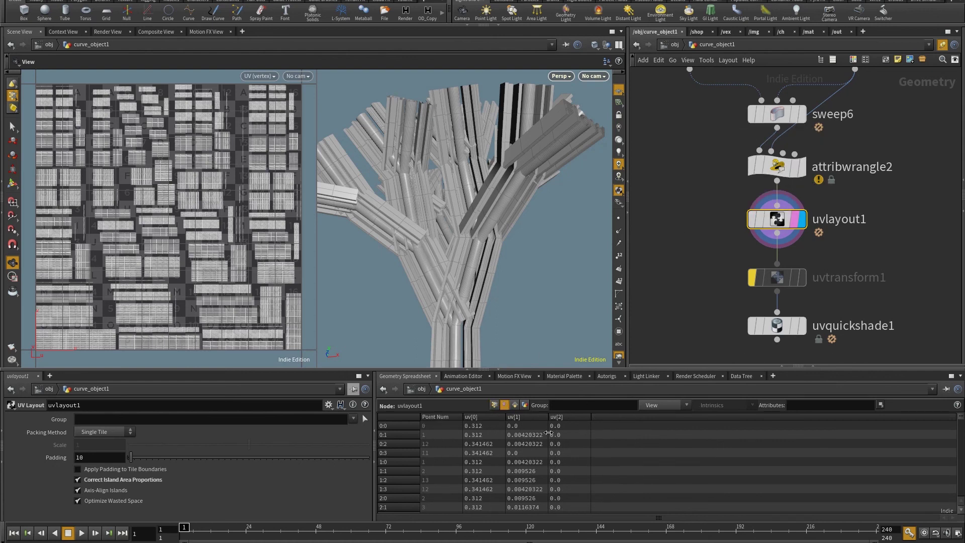
pyautogui.moveTo(777, 277); pyautogui.dragTo(862, 215)
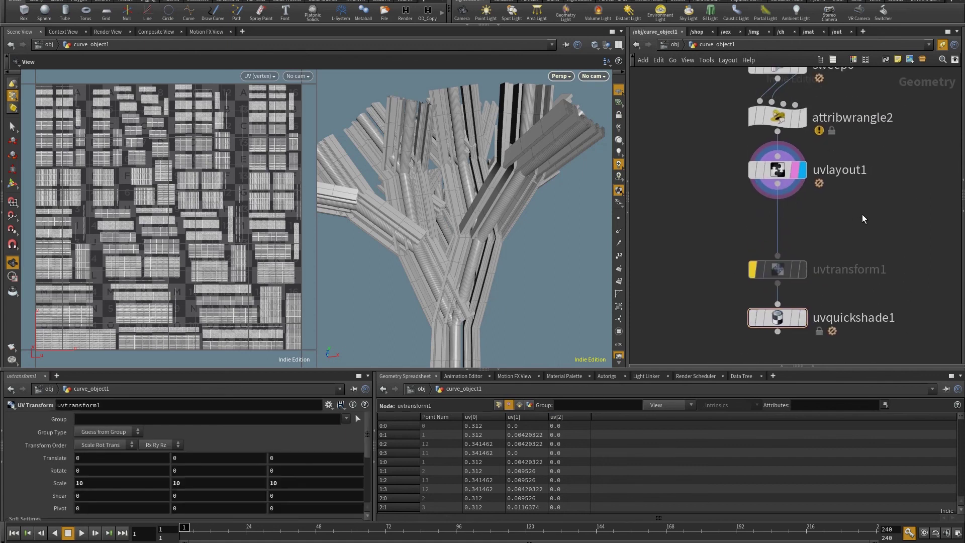
# Add fuse6 (distance 0.001) wired directly after uvlayout1 and inspect the branches.
pyautogui.press('Tab')
pyautogui.write('fuse')
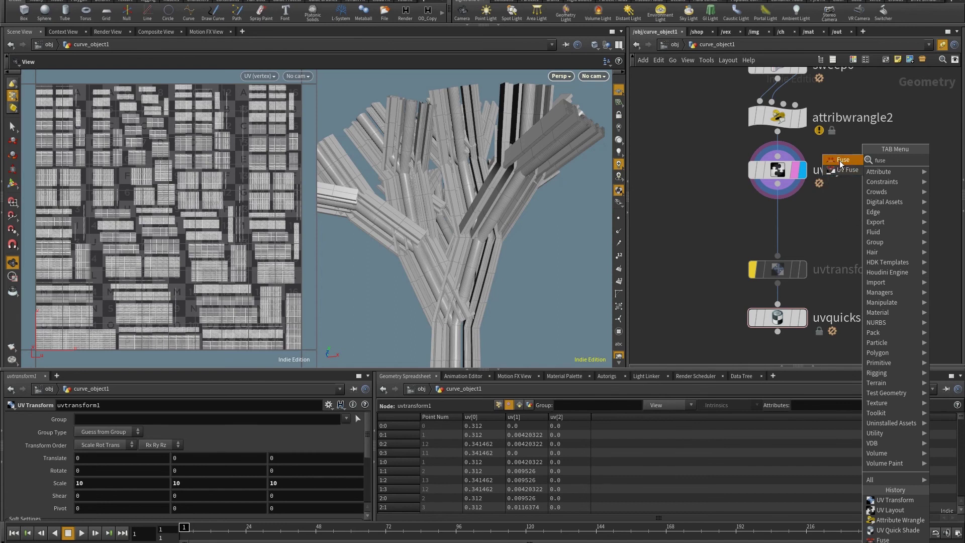
pyautogui.click(840, 164)
pyautogui.click(797, 235)
pyautogui.click(802, 222)
pyautogui.moveTo(807, 242); pyautogui.dragTo(783, 228)
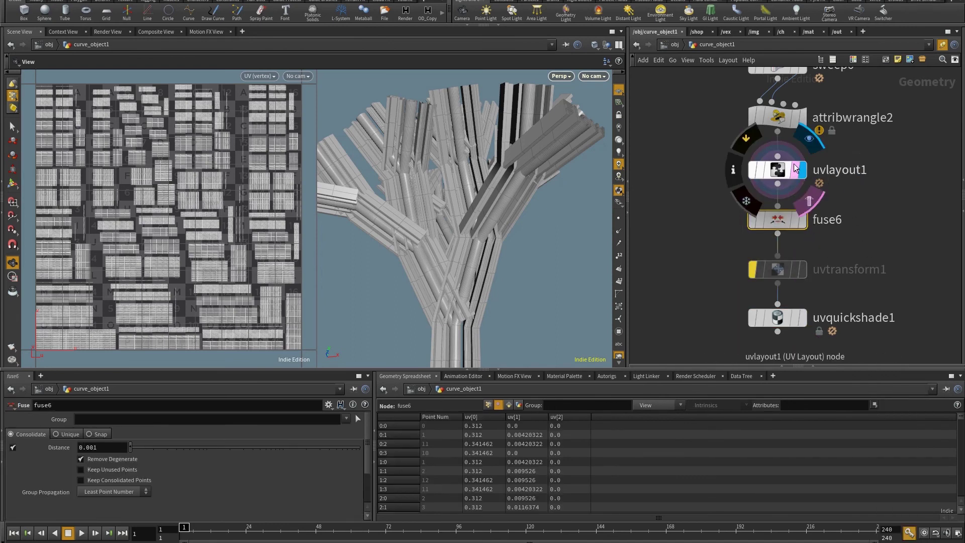
pyautogui.click(778, 170)
pyautogui.moveTo(515, 197); pyautogui.dragTo(537, 226)
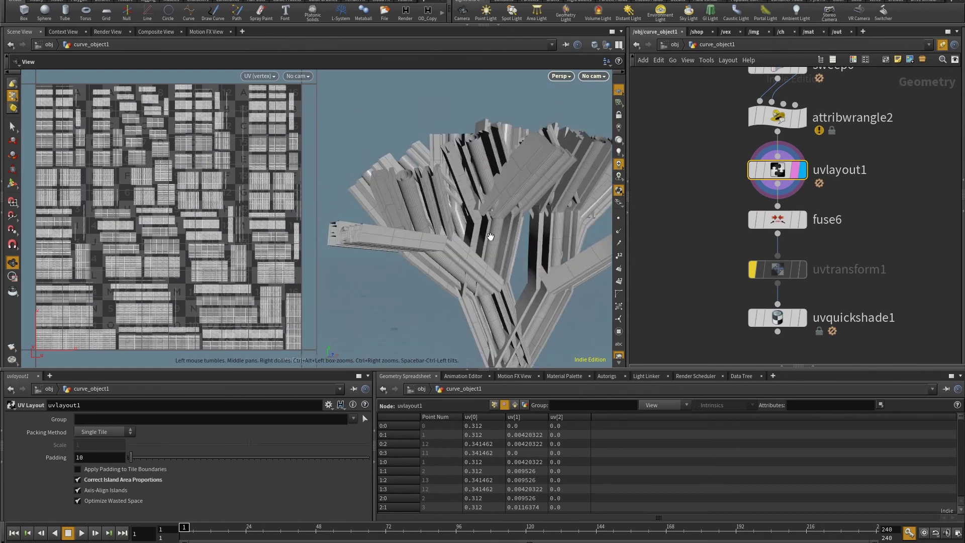
pyautogui.moveTo(474, 235); pyautogui.dragTo(522, 200)
pyautogui.scroll(8, 522, 200)
# Move a test face on the tree to check the fused seam, then delete that edit.
pyautogui.press('s')
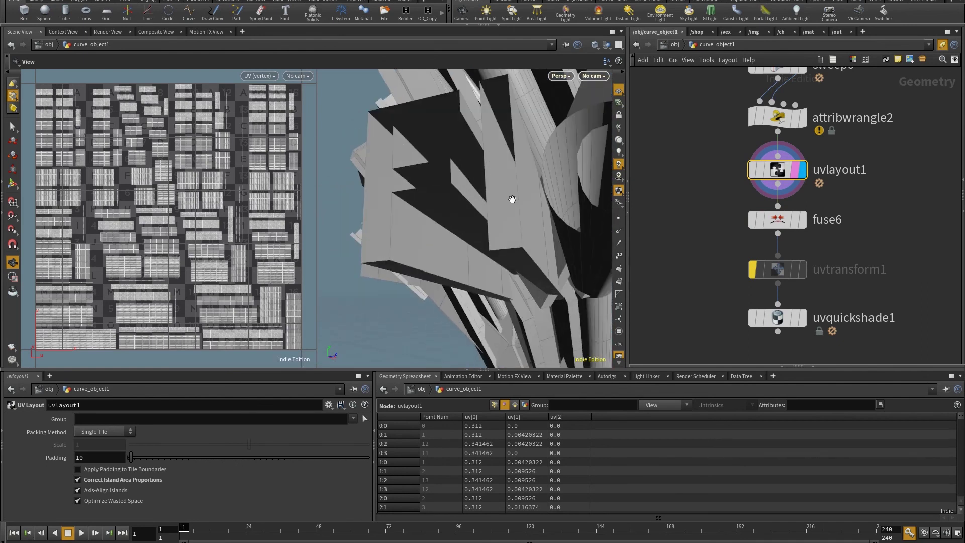
pyautogui.press('4')
pyautogui.click(523, 201)
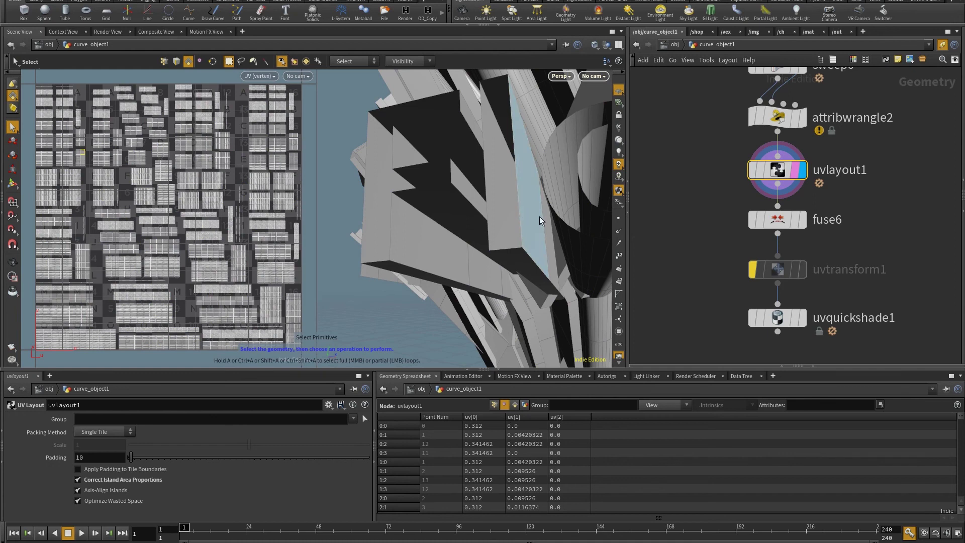
pyautogui.press('t')
pyautogui.moveTo(539, 200); pyautogui.dragTo(542, 167)
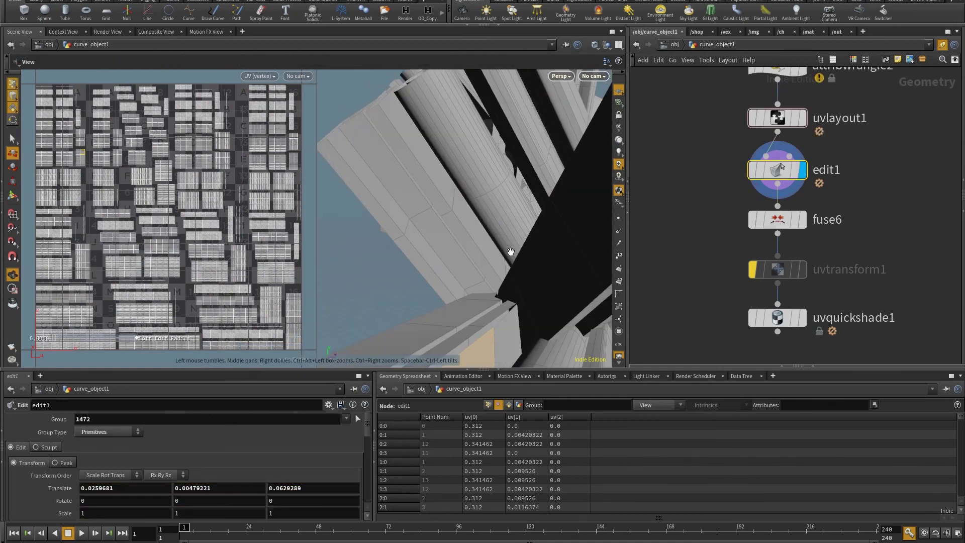
pyautogui.moveTo(511, 251); pyautogui.dragTo(510, 114)
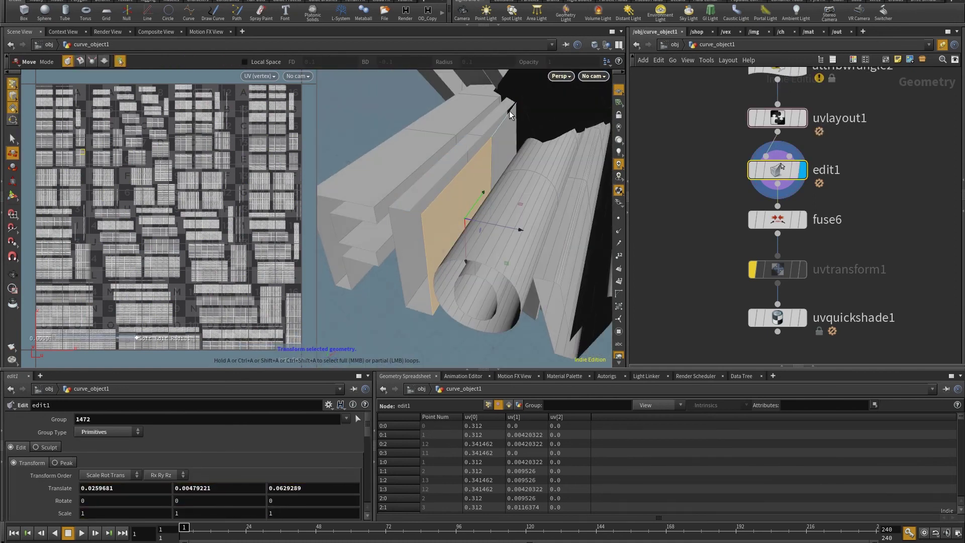
pyautogui.press('Delete')
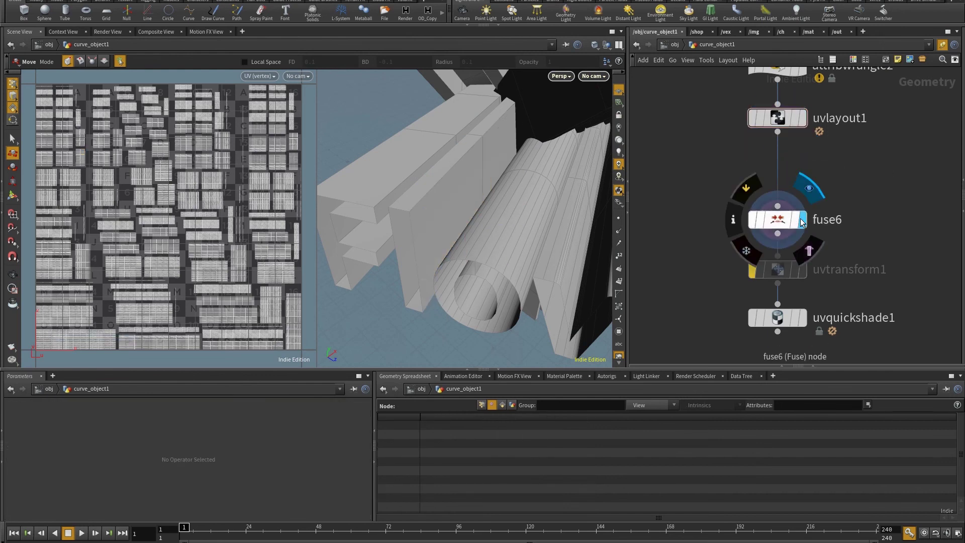
# Move fuse6, uvtransform1 and uvquickshade1 up under uvlayout1 and display uvquickshade1.
pyautogui.moveTo(810, 333); pyautogui.dragTo(691, 184)
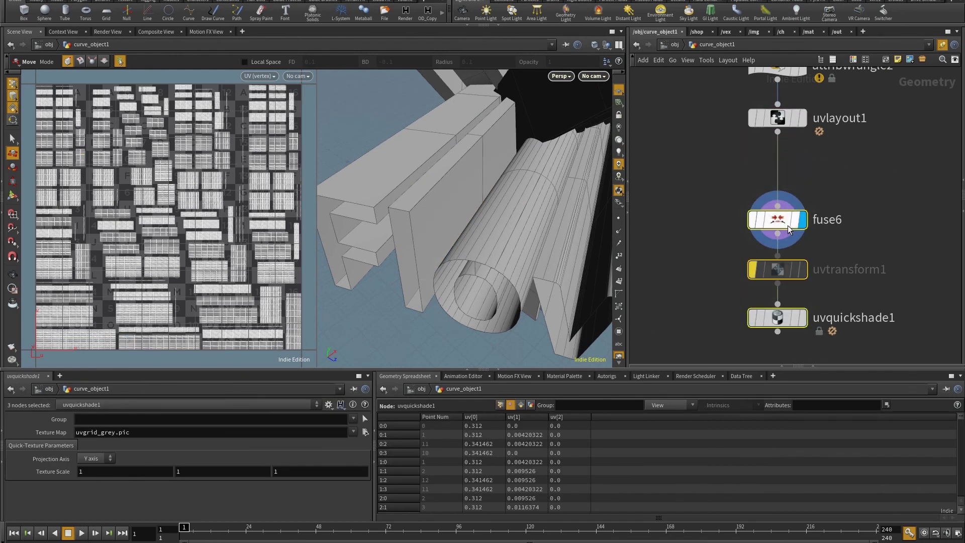
pyautogui.moveTo(788, 229); pyautogui.dragTo(788, 175)
pyautogui.click(802, 263)
pyautogui.click(795, 263)
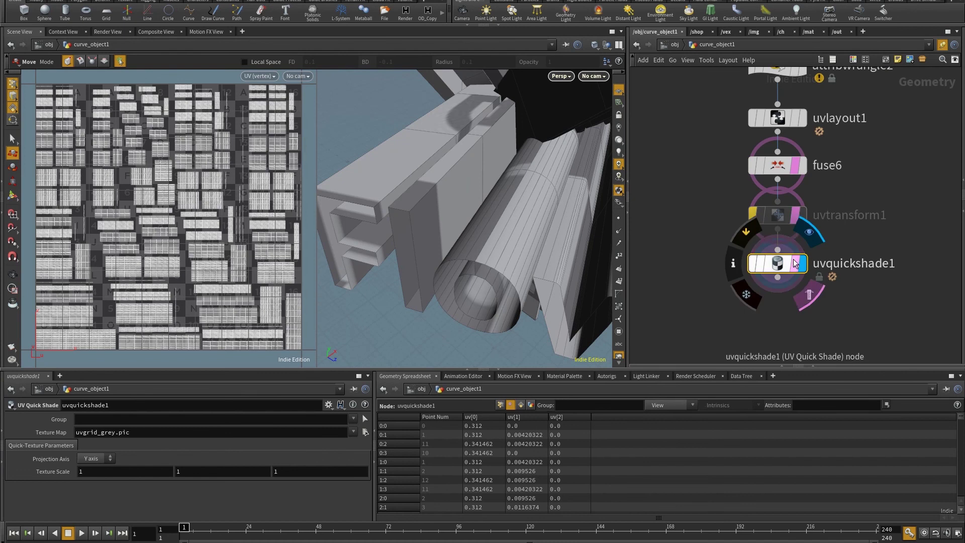
# Frame the tree in the viewport and bring curve7 and rails1 into the network view.
pyautogui.press('h')
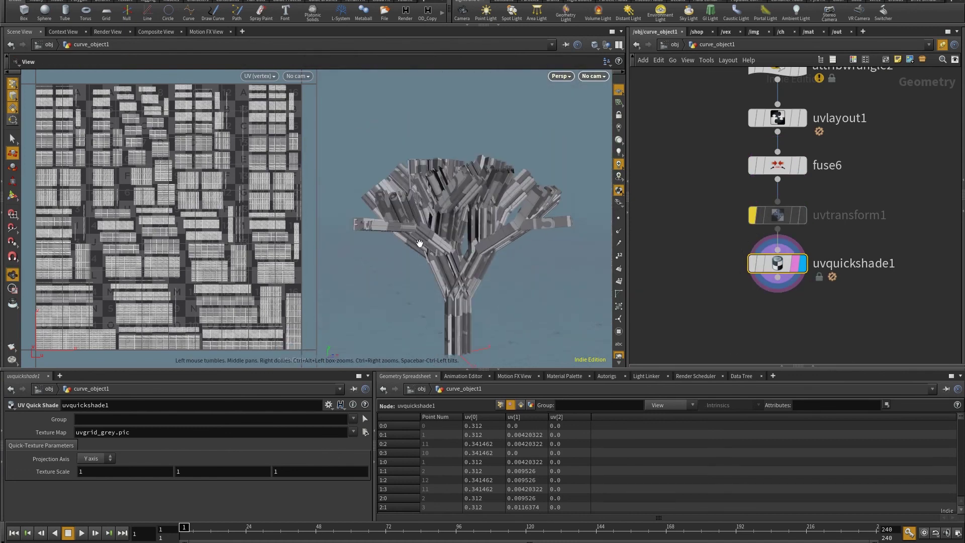
pyautogui.moveTo(420, 243); pyautogui.dragTo(398, 236)
pyautogui.scroll(-3, 397, 237)
pyautogui.moveTo(830, 100); pyautogui.dragTo(834, 231, button='middle')
pyautogui.moveTo(877, 75); pyautogui.dragTo(849, 262, button='middle')
pyautogui.moveTo(806, 62); pyautogui.dragTo(805, 188, button='middle')
pyautogui.press('space')
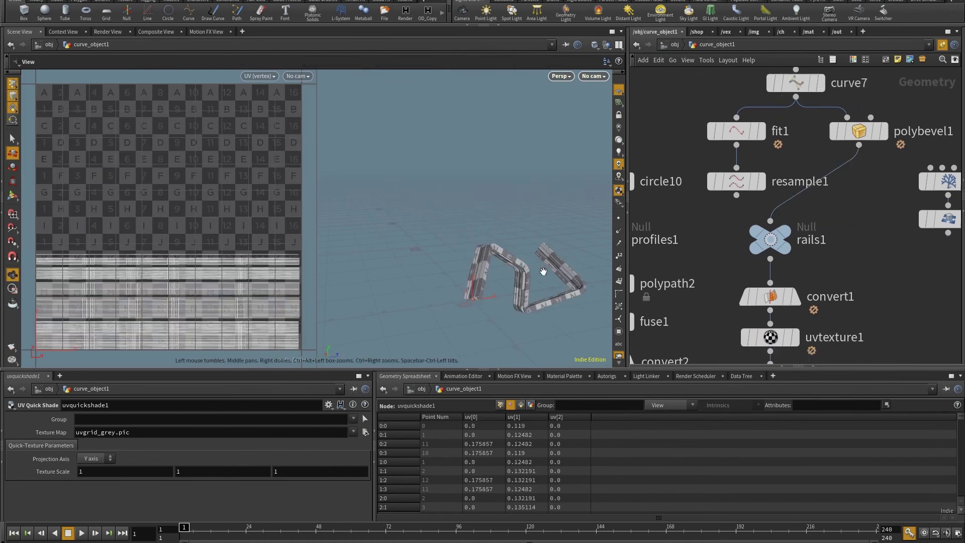
pyautogui.moveTo(543, 271); pyautogui.dragTo(513, 261)
pyautogui.scroll(-3, 512, 261)
pyautogui.moveTo(674, 266); pyautogui.dragTo(674, 95, button='middle')
pyautogui.moveTo(770, 352); pyautogui.dragTo(862, 350, button='middle')
pyautogui.moveTo(850, 115); pyautogui.dragTo(845, 261, button='middle')
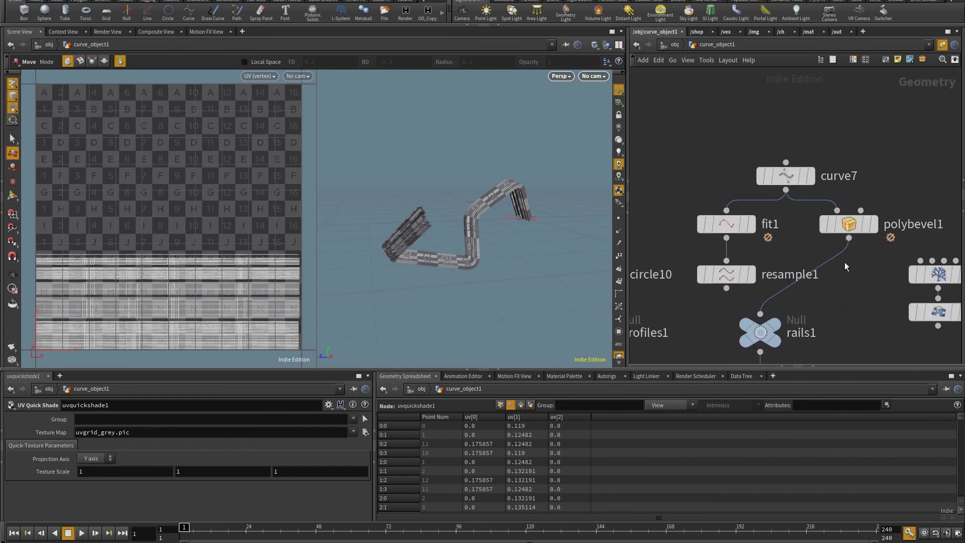
# Edit curve7's points, moving the top corner up-left and the bottom corner down.
pyautogui.click(786, 175)
pyautogui.press('Escape')
pyautogui.moveTo(452, 231); pyautogui.dragTo(513, 236)
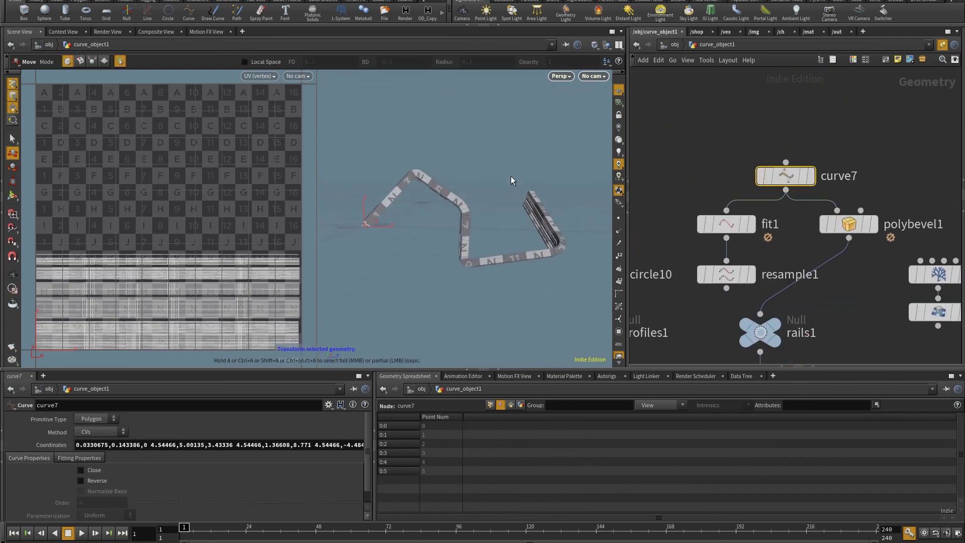
pyautogui.press('Return')
pyautogui.moveTo(418, 176); pyautogui.dragTo(432, 150)
pyautogui.moveTo(467, 270); pyautogui.dragTo(525, 201)
pyautogui.moveTo(865, 301); pyautogui.dragTo(847, 195, button='middle')
# Wire transform6's tree paths into rails1 and inspect the swept tree up close.
pyautogui.moveTo(913, 226)
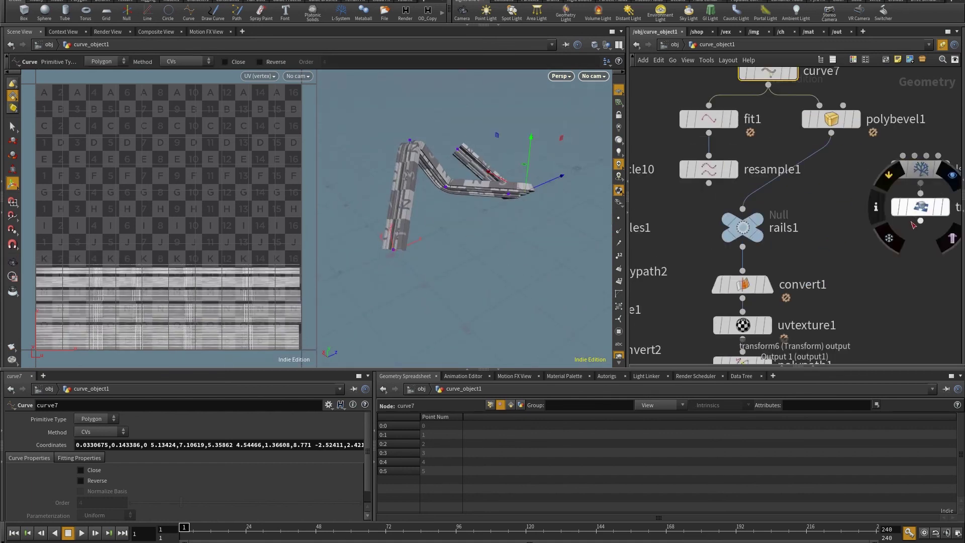
pyautogui.moveTo(920, 220); pyautogui.dragTo(743, 209)
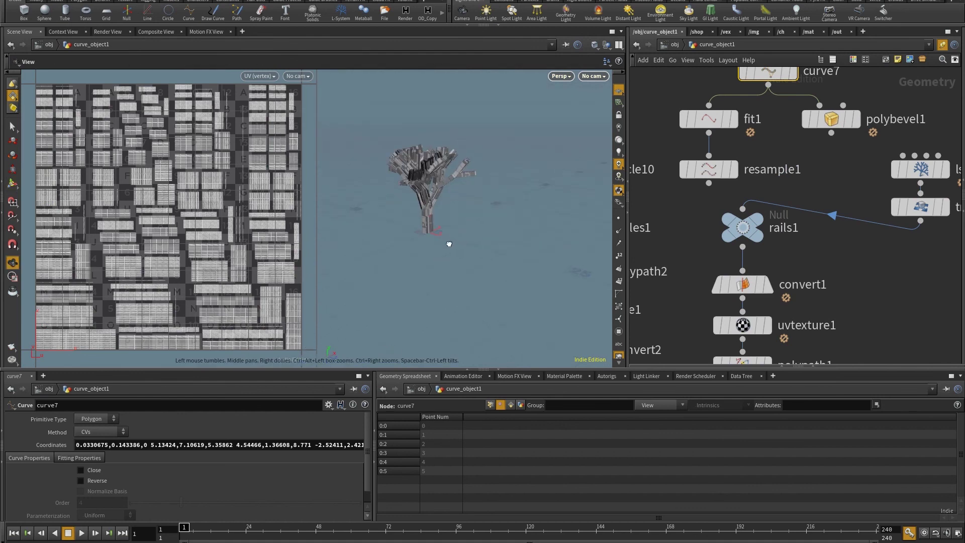
pyautogui.keyDown('alt'); pyautogui.moveTo(449, 244); pyautogui.dragTo(511, 276, button='right'); pyautogui.keyUp('alt')
pyautogui.moveTo(511, 277)
pyautogui.keyDown('alt'); pyautogui.mouseDown()
pyautogui.moveTo(478, 258)
pyautogui.moveTo(522, 261)
pyautogui.mouseUp(); pyautogui.keyUp('alt')
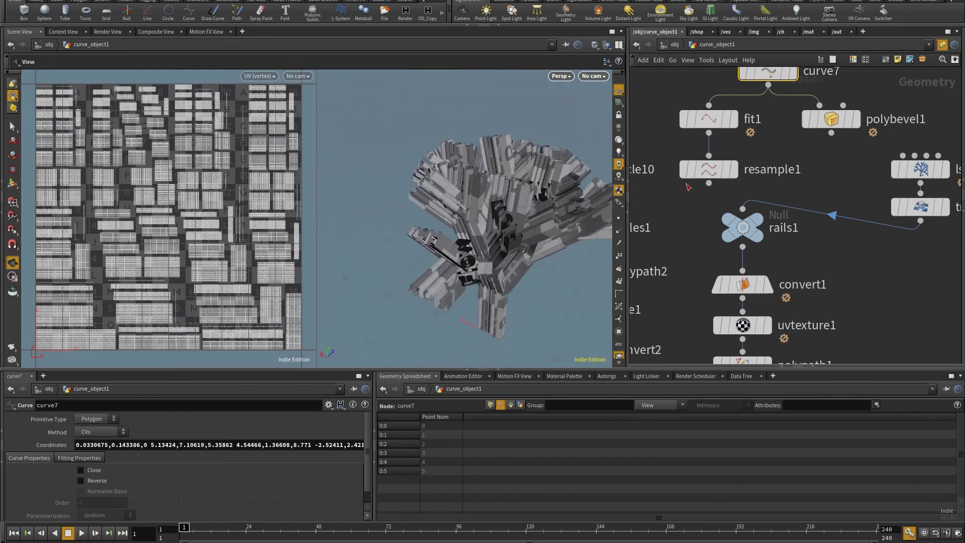
pyautogui.scroll(-5, 850, 285)
pyautogui.scroll(5, 877, 245)
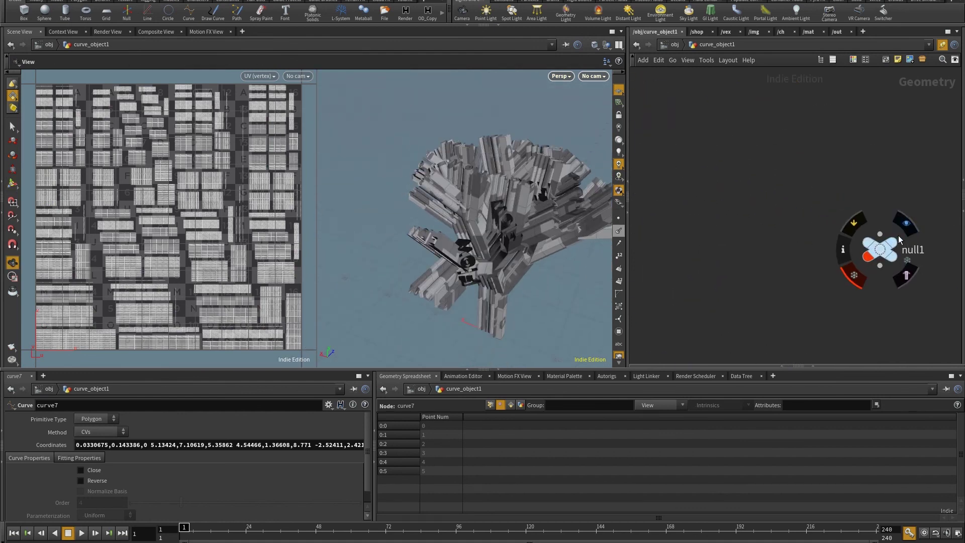
# Display null1's Flow tree and add a UV Quick Shade node (uvquickshade4) below it.
pyautogui.click(905, 224)
pyautogui.click(889, 255)
pyautogui.keyDown('alt'); pyautogui.moveTo(503, 236); pyautogui.dragTo(457, 168); pyautogui.keyUp('alt')
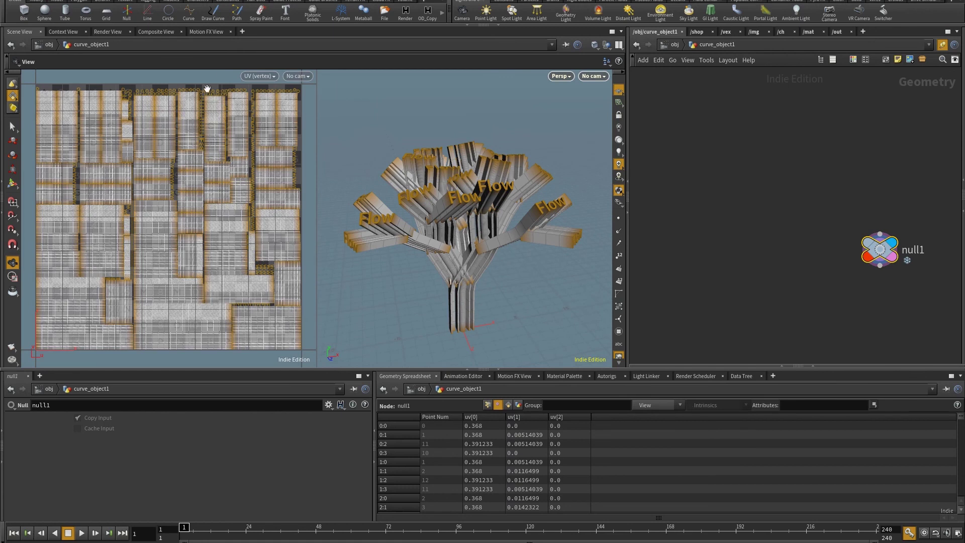
pyautogui.press('Tab')
pyautogui.write('u')
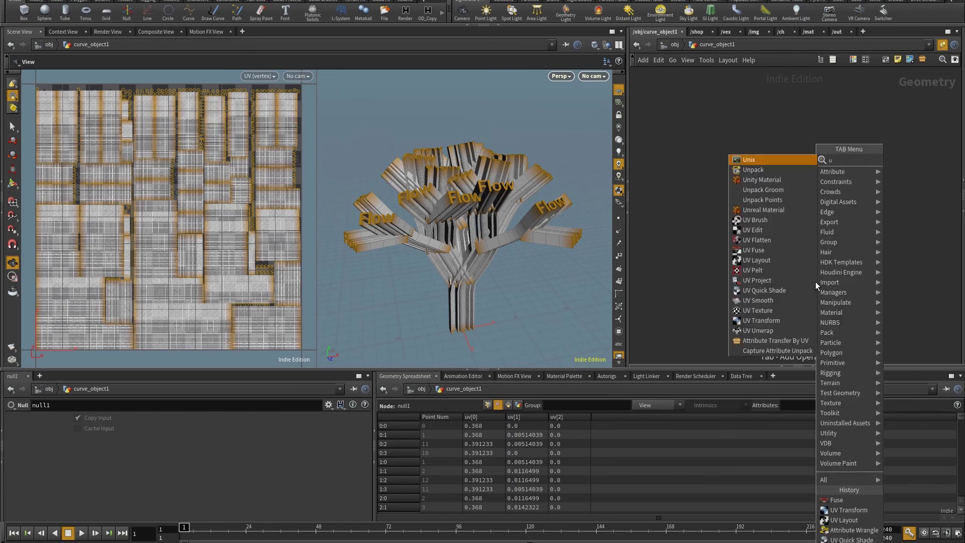
pyautogui.write('v')
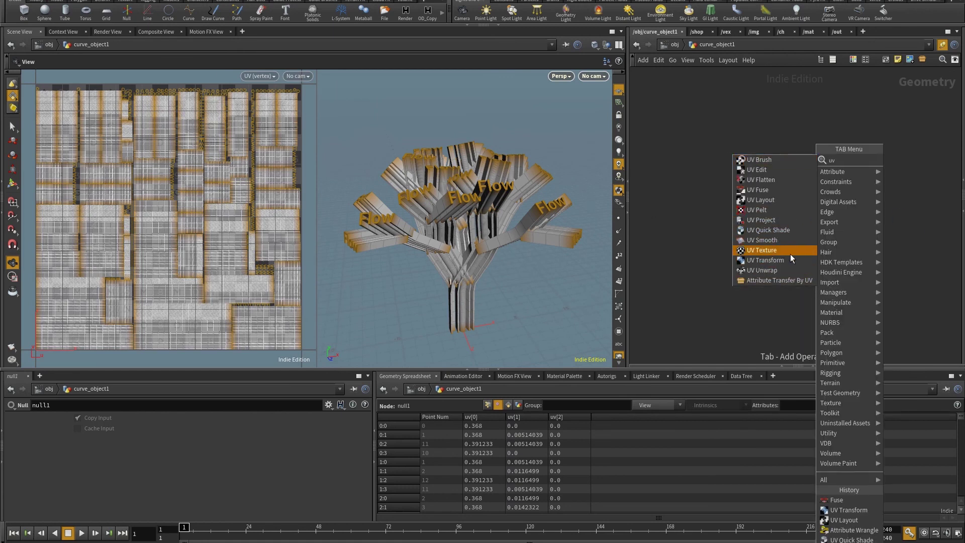
pyautogui.click(769, 230)
pyautogui.click(803, 251)
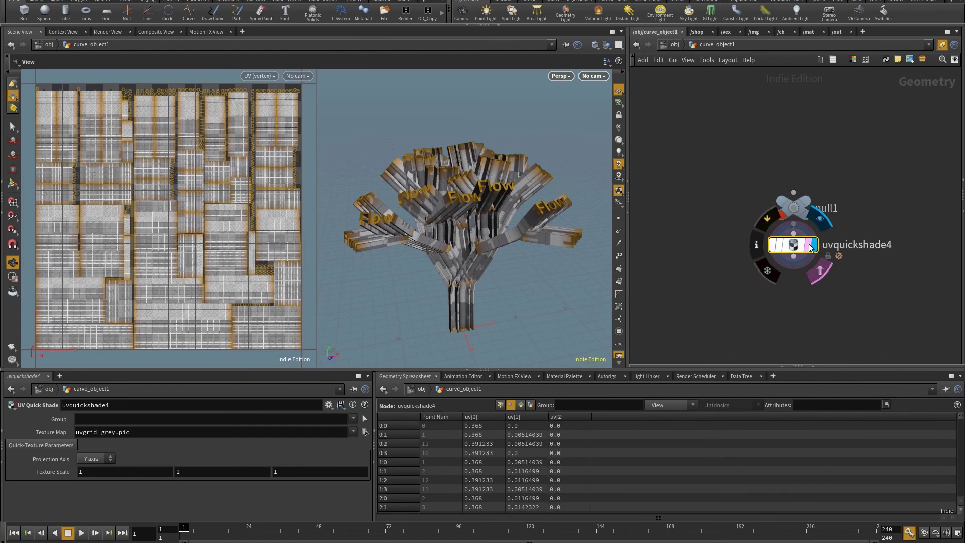
pyautogui.moveTo(453, 211); pyautogui.dragTo(508, 251)
# Return to the main chain and set the display flag on uvquickshade1.
pyautogui.moveTo(694, 143); pyautogui.dragTo(871, 181, button='middle')
pyautogui.scroll(-3, 768, 227)
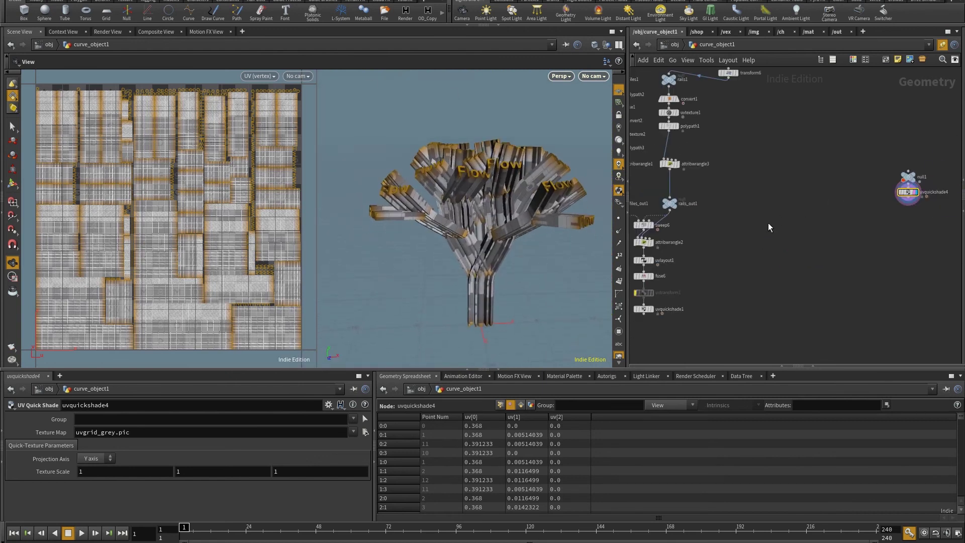
pyautogui.scroll(4, 759, 251)
pyautogui.click(716, 313)
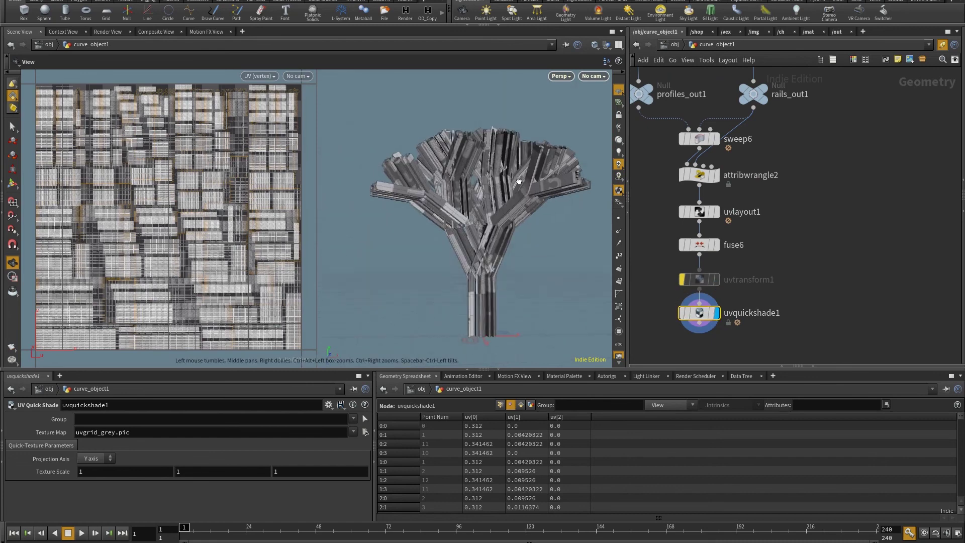